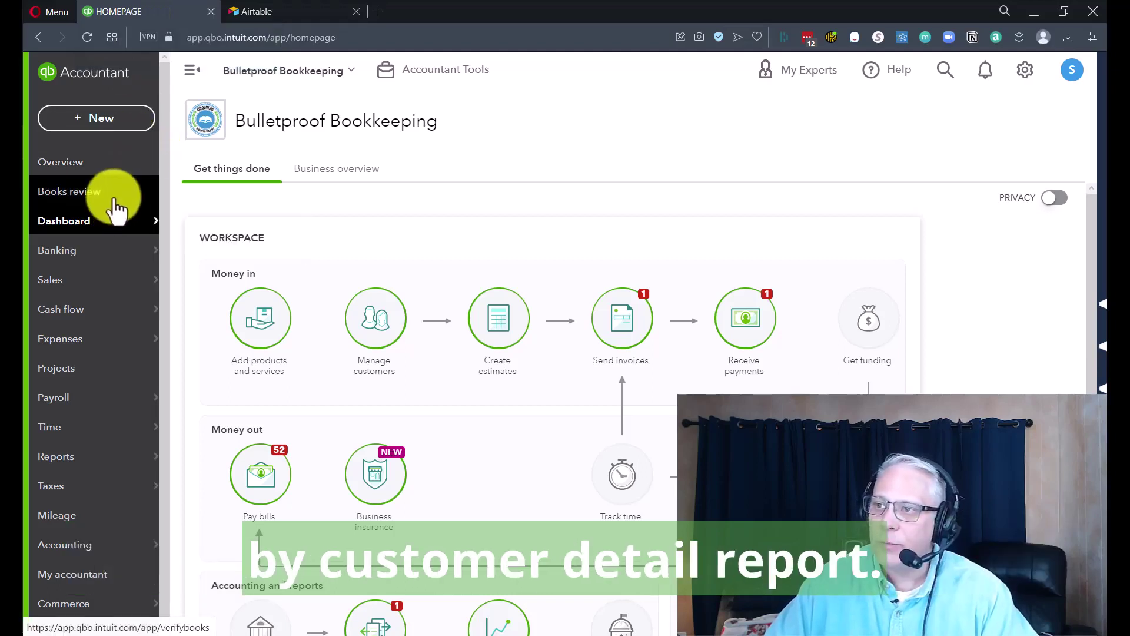
Step: Search the Reports list for 'sales' and open Sales by Customer Detail
scroll(79, 315, "down", 1)
left_click(71, 451)
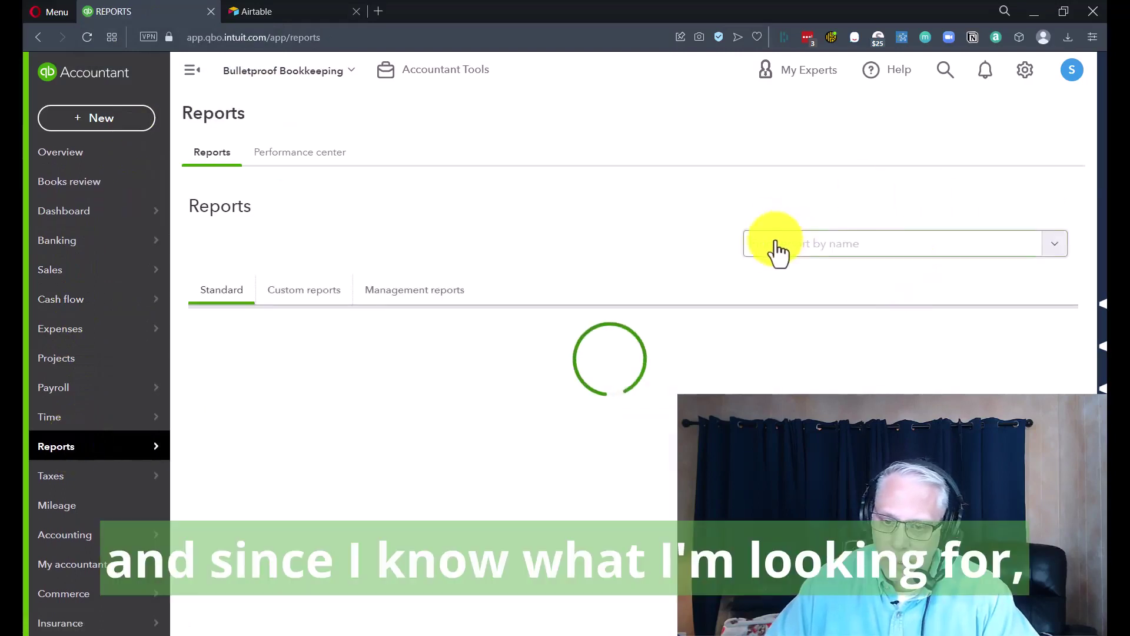
left_click(769, 246)
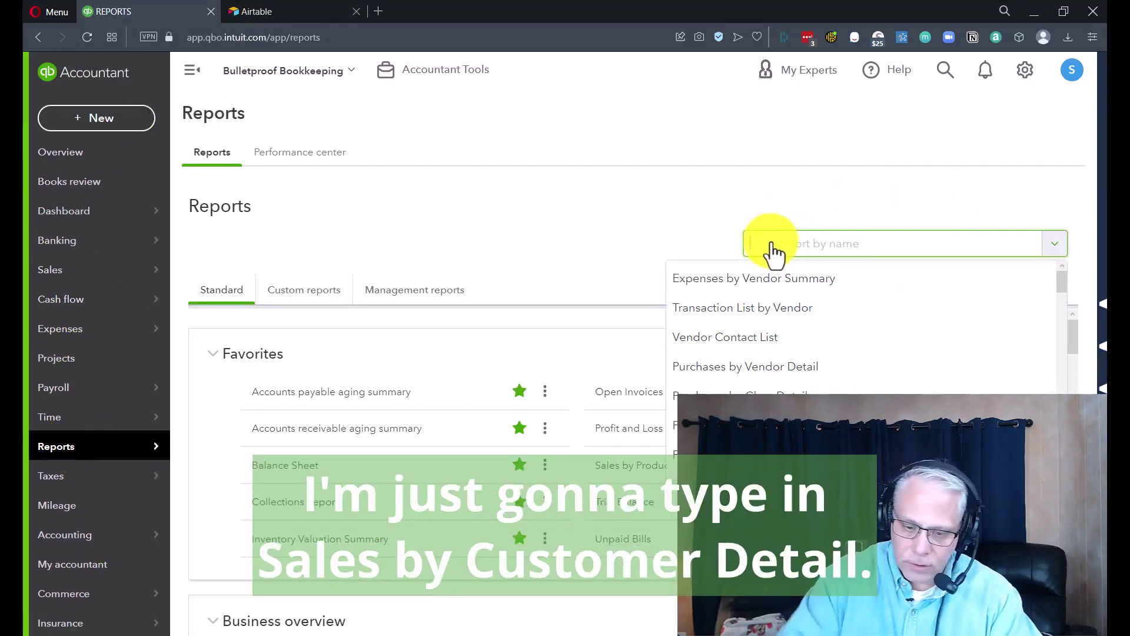
type("sales")
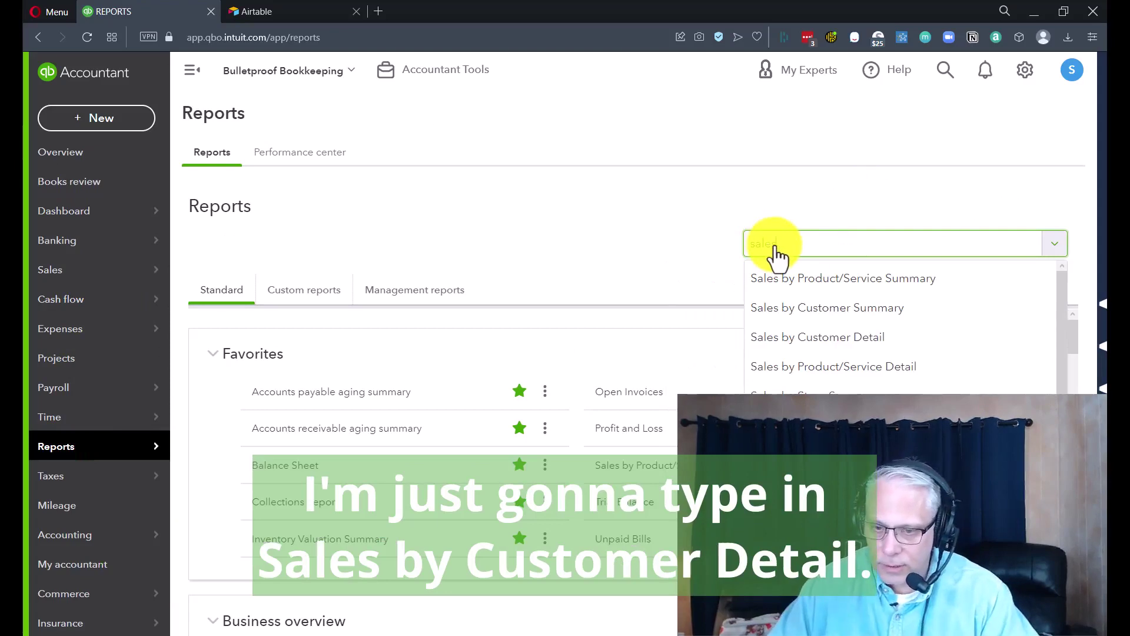
left_click(830, 338)
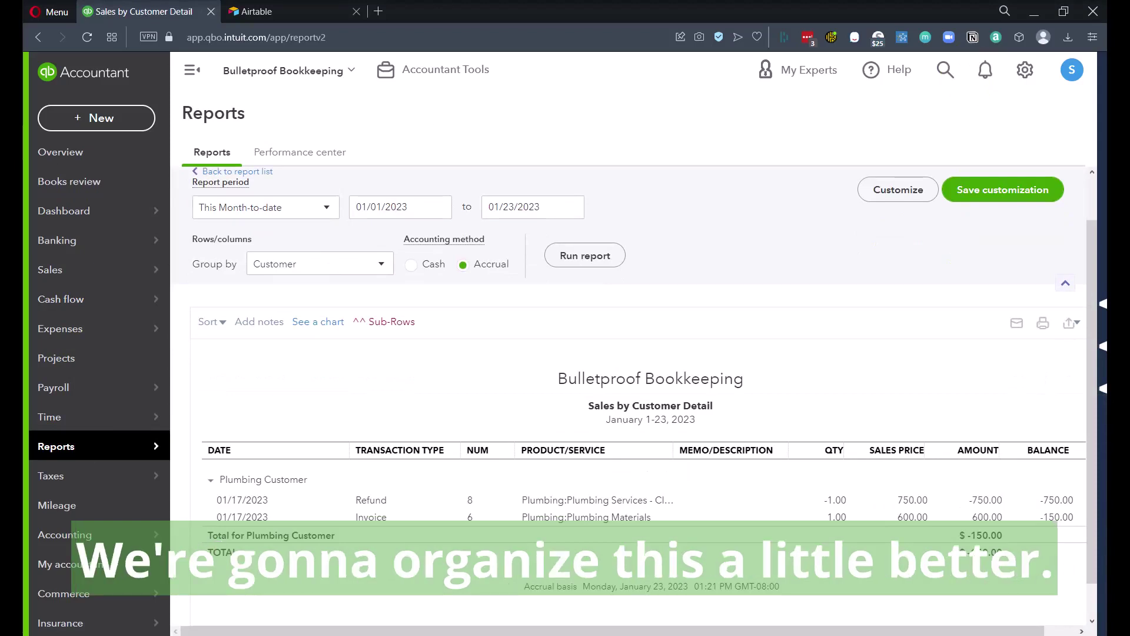
Step: Set the report period to All Dates and run the report
left_click(262, 212)
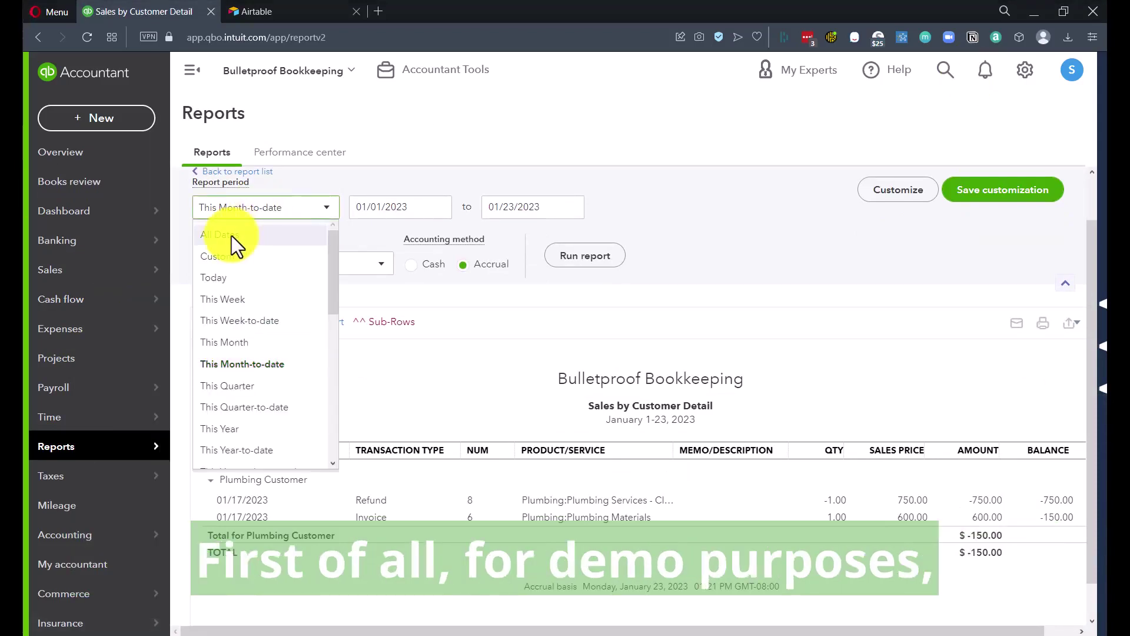
left_click(235, 235)
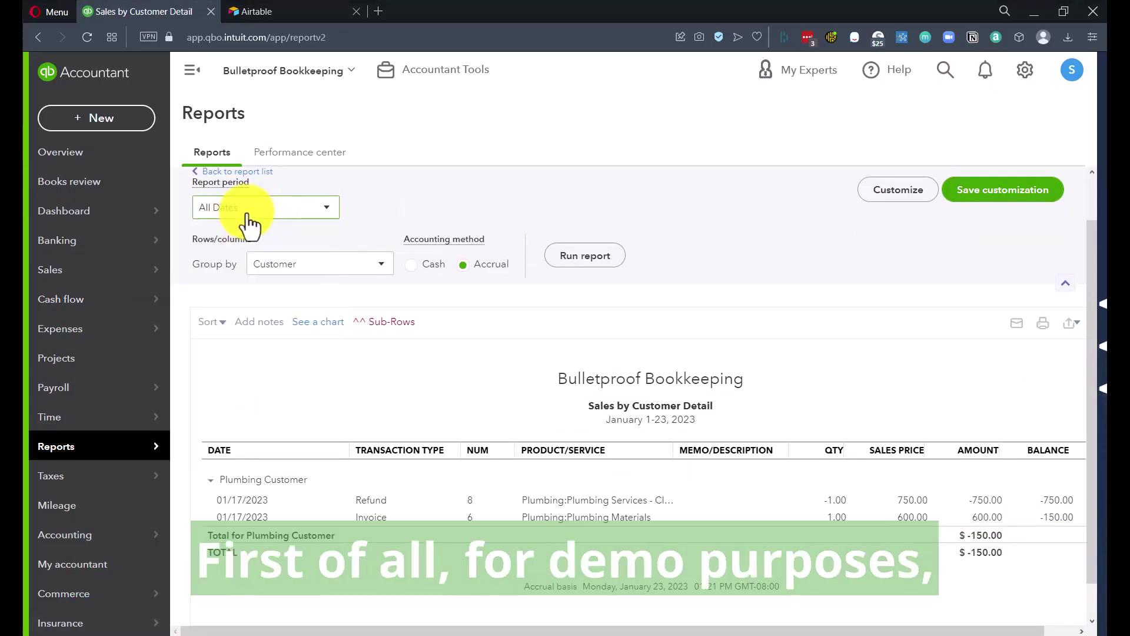
left_click(570, 267)
scroll(571, 268, "down", 3)
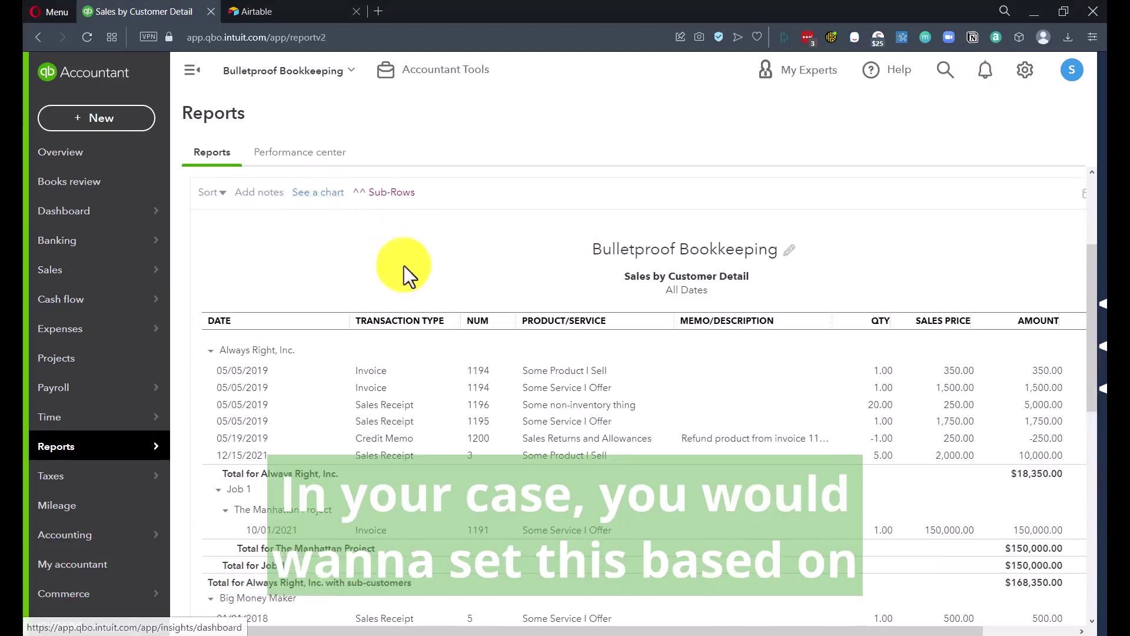
scroll(438, 306, "up", 3)
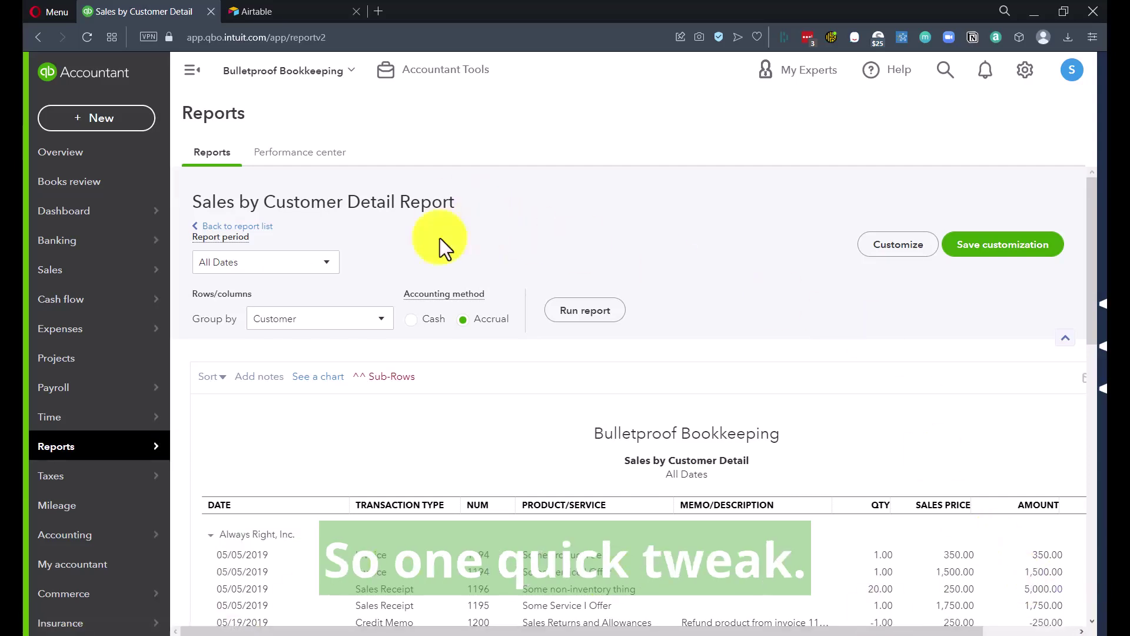
Step: Set Group by to None and rerun the report without customer grouping
left_click(297, 321)
left_click(289, 345)
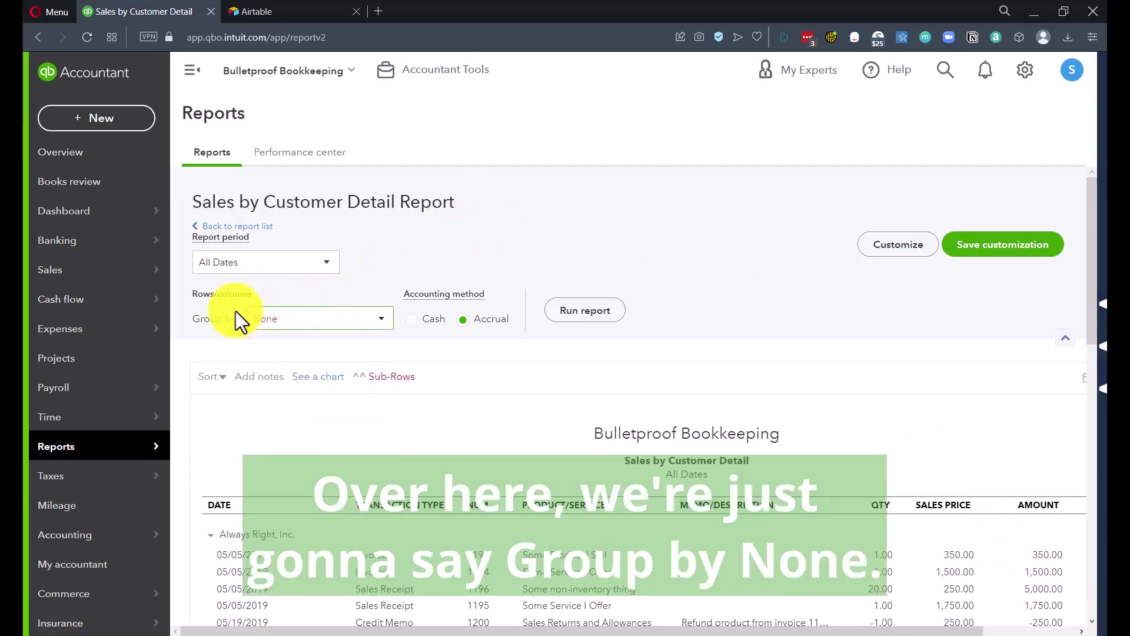
scroll(238, 541, "down", 2)
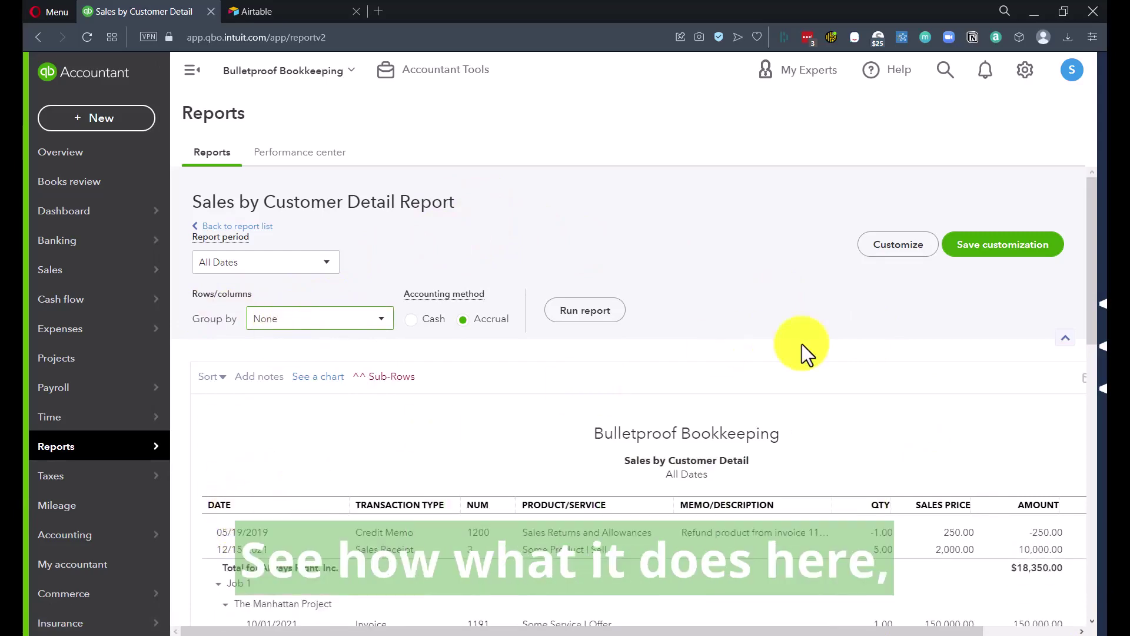
scroll(807, 350, "down", 5)
scroll(272, 443, "up", 2)
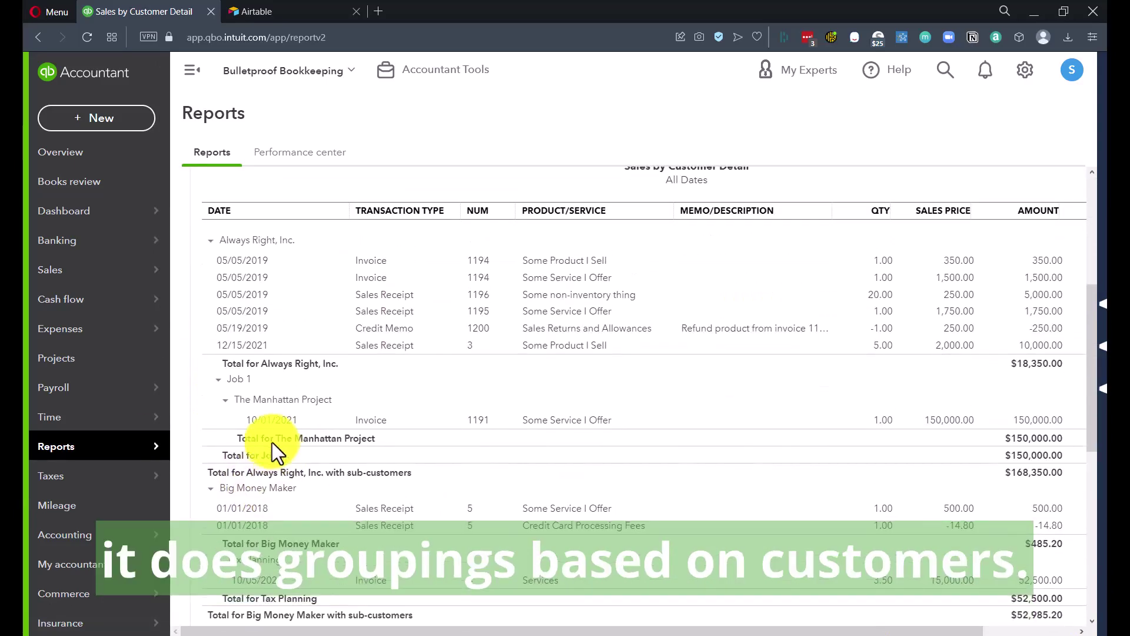
scroll(334, 344, "up", 5)
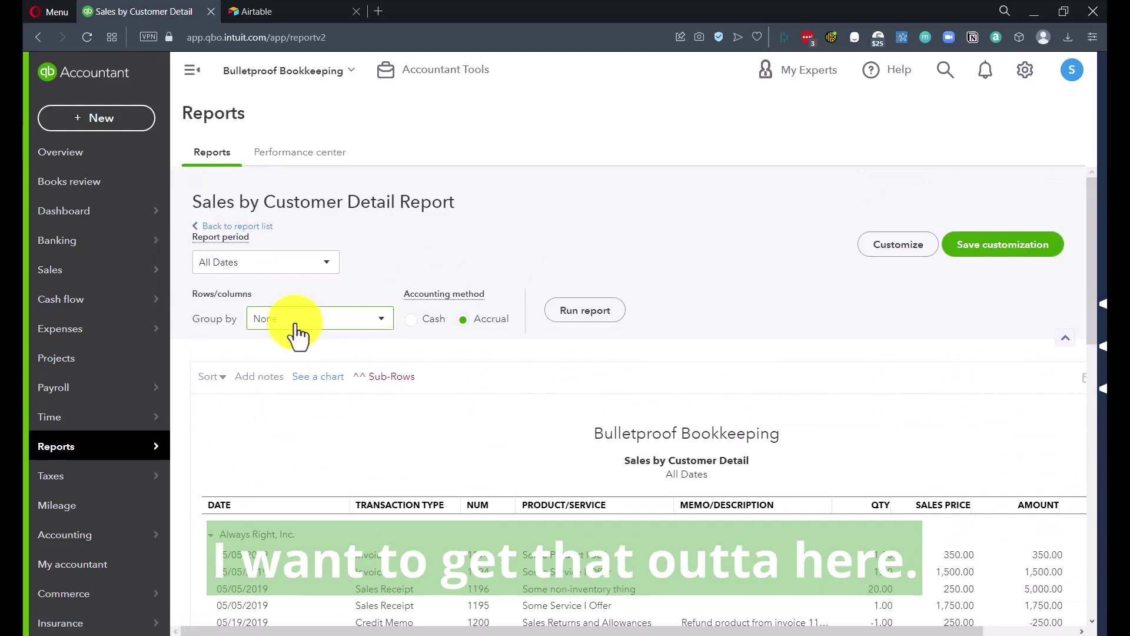
left_click(595, 314)
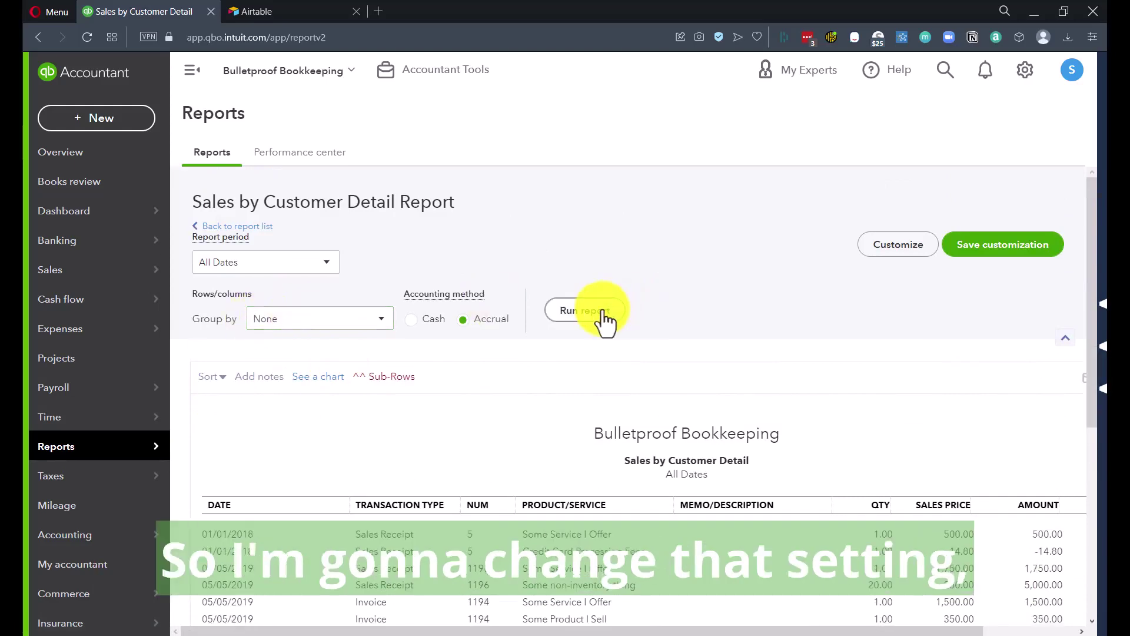
scroll(603, 319, "down", 3)
Step: Collapse the sidebar and add Customer and Account columns to the report
left_click(192, 70)
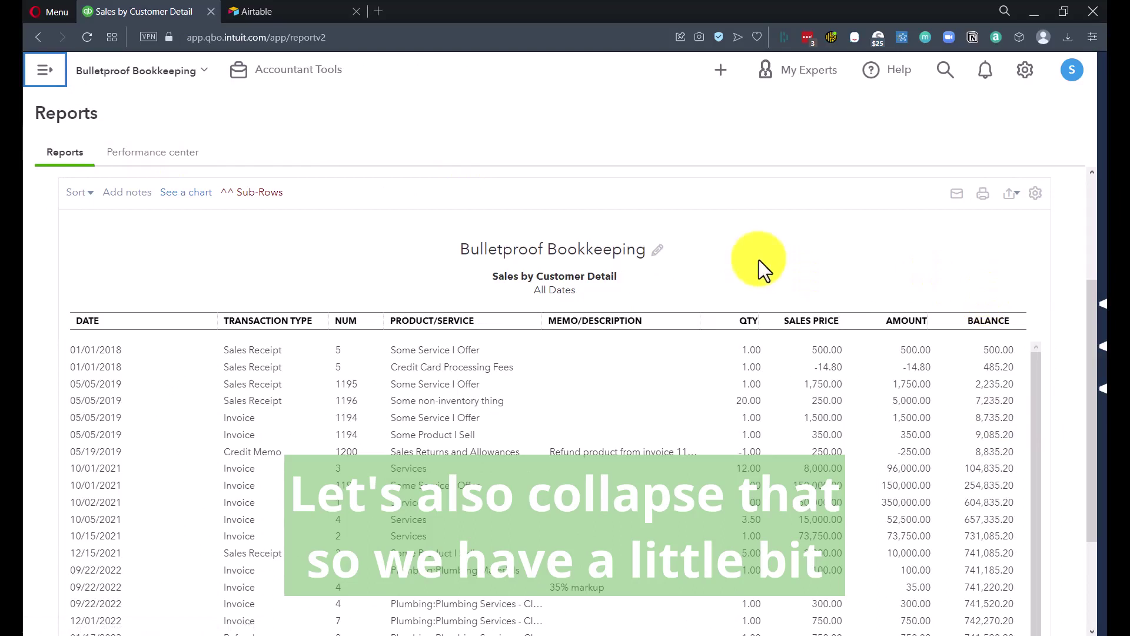
left_click(1035, 194)
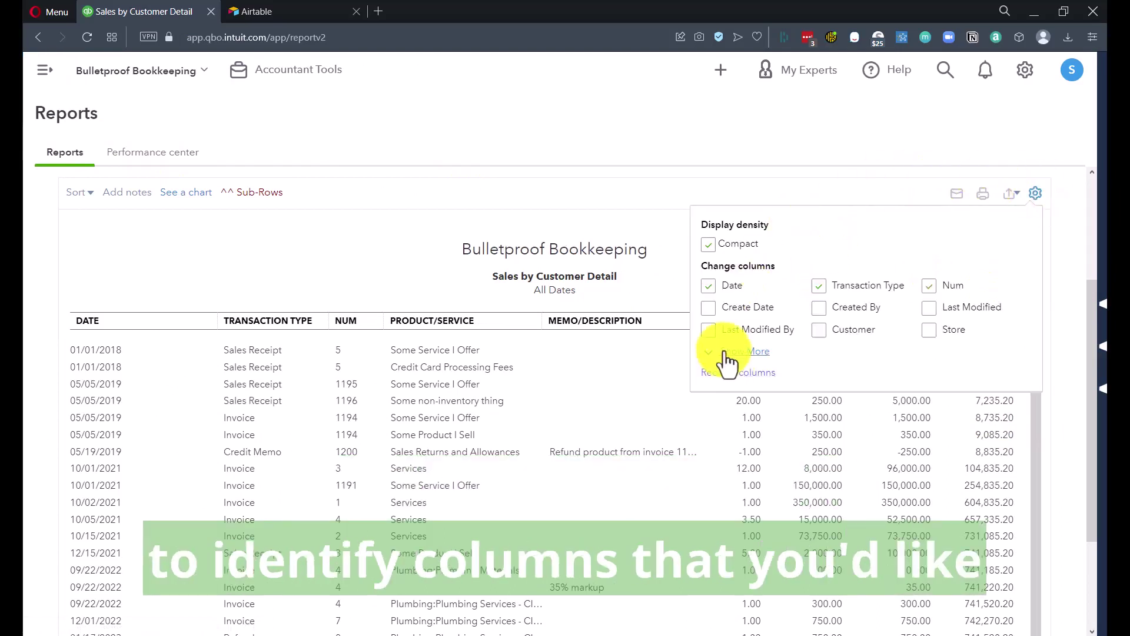
left_click(747, 351)
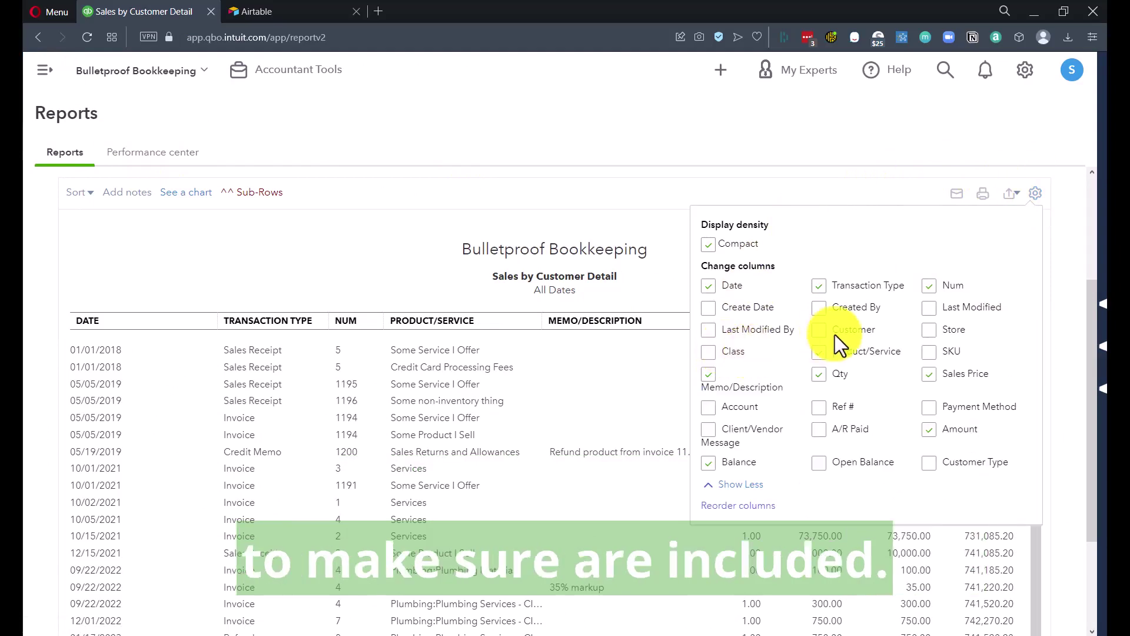
left_click(818, 331)
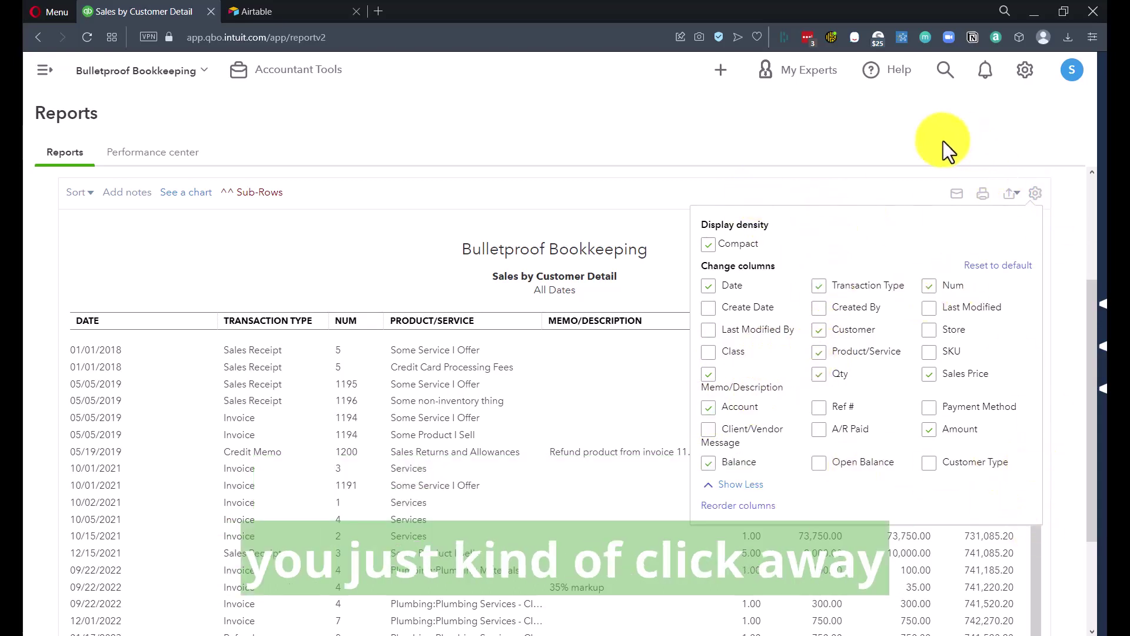
left_click(389, 242)
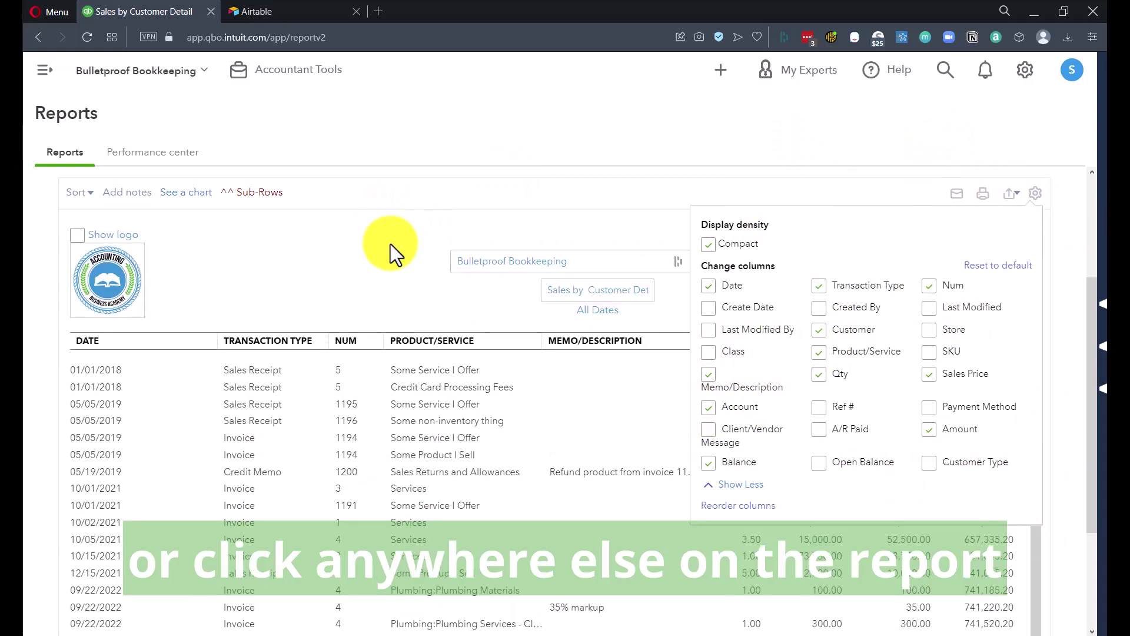
left_click(1036, 198)
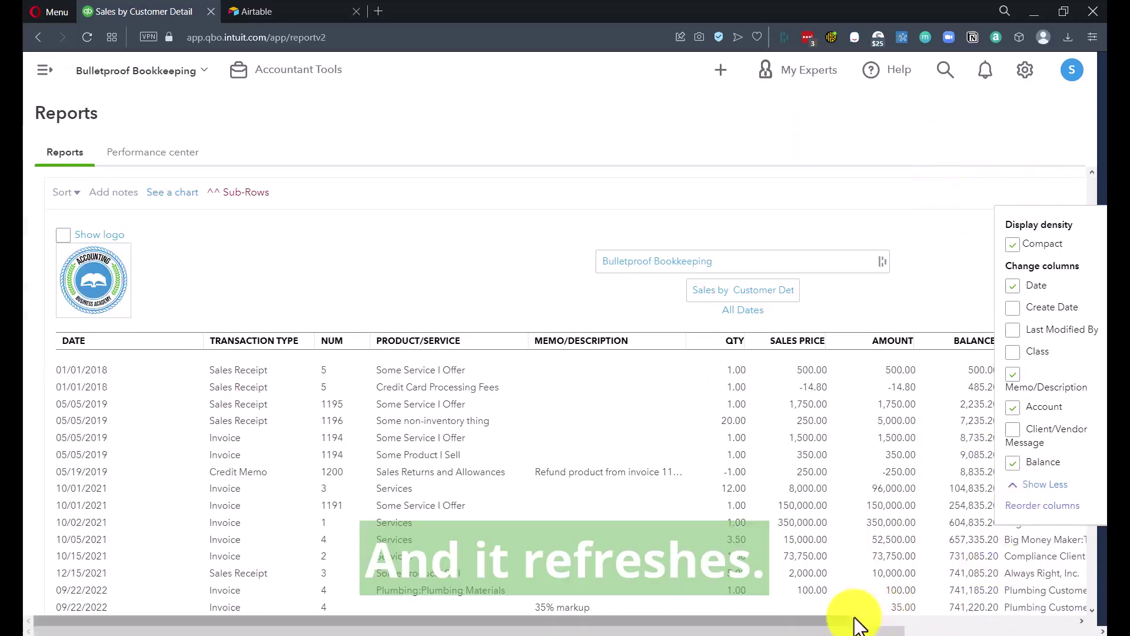
left_click_drag(855, 625, 1081, 625)
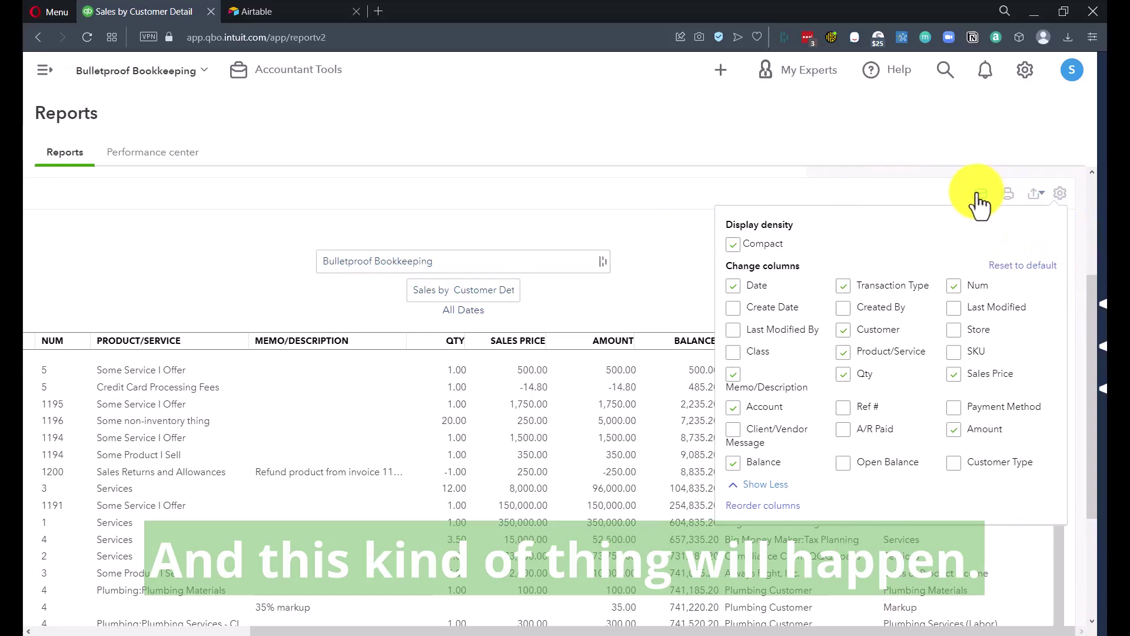
Step: Reload the report and check that Customer and Account are still ticked in column settings
left_click(87, 37)
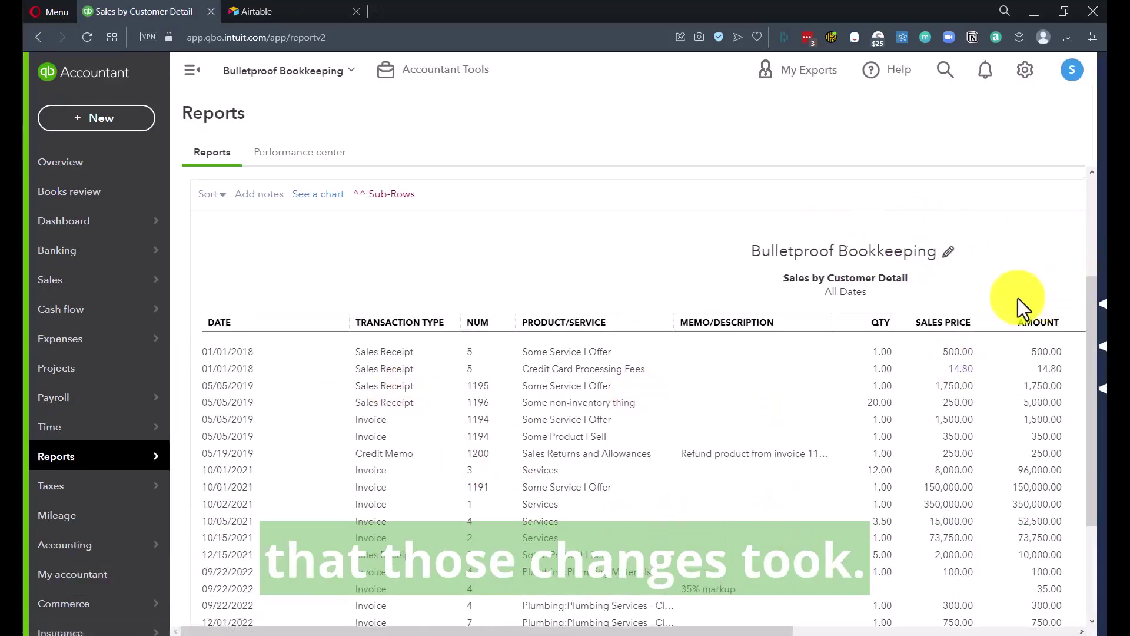
scroll(1018, 298, "up", 3)
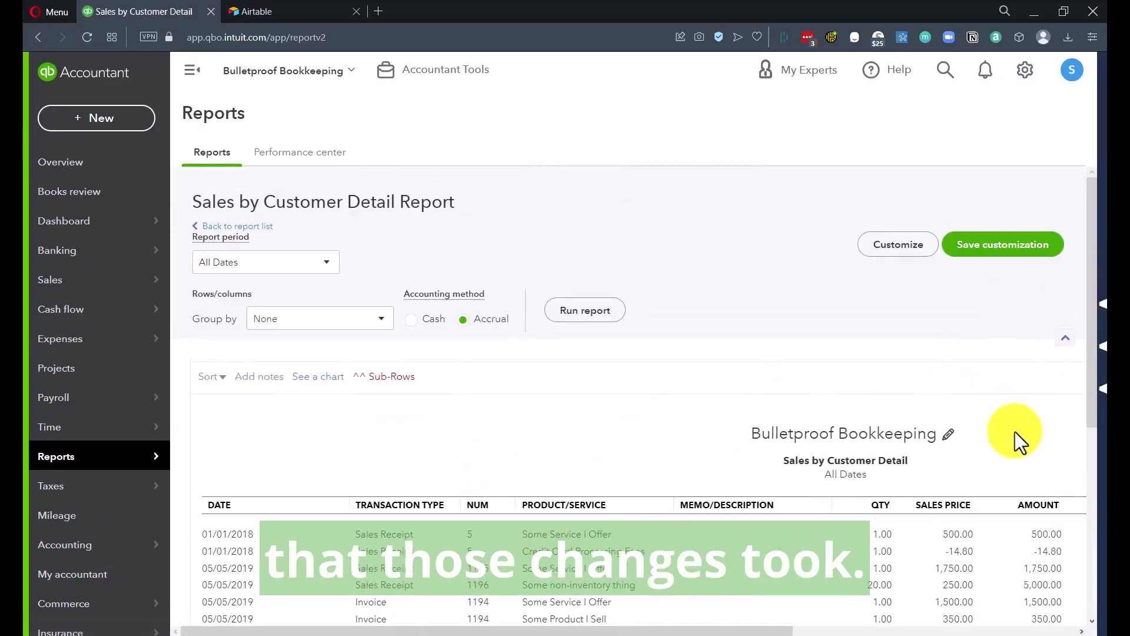
left_click(1052, 631)
left_click(1062, 380)
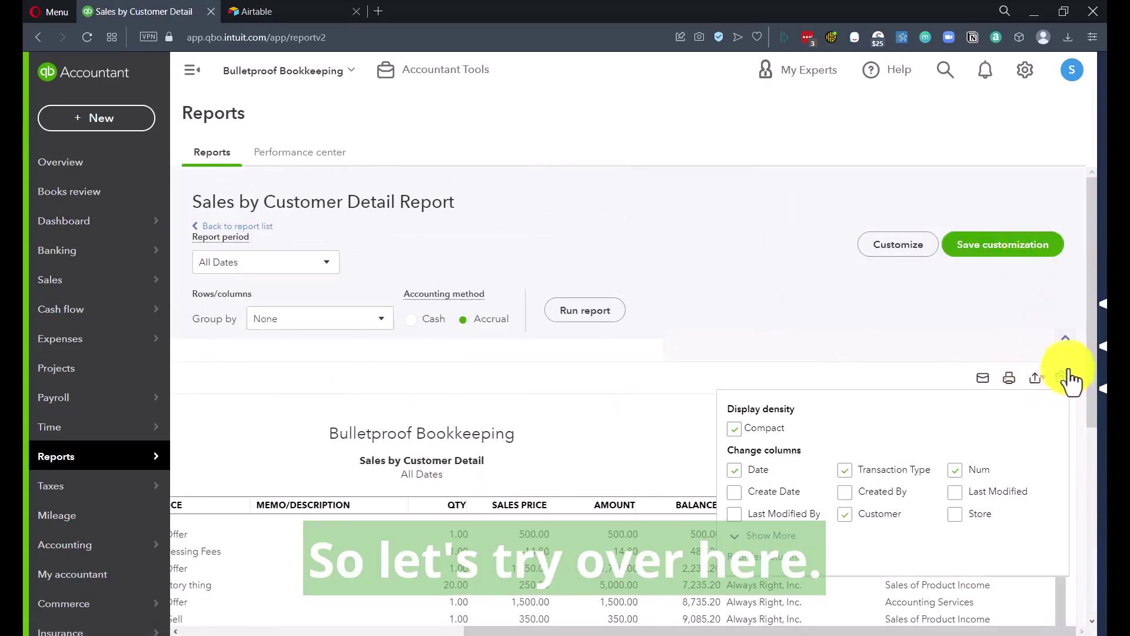
left_click(768, 535)
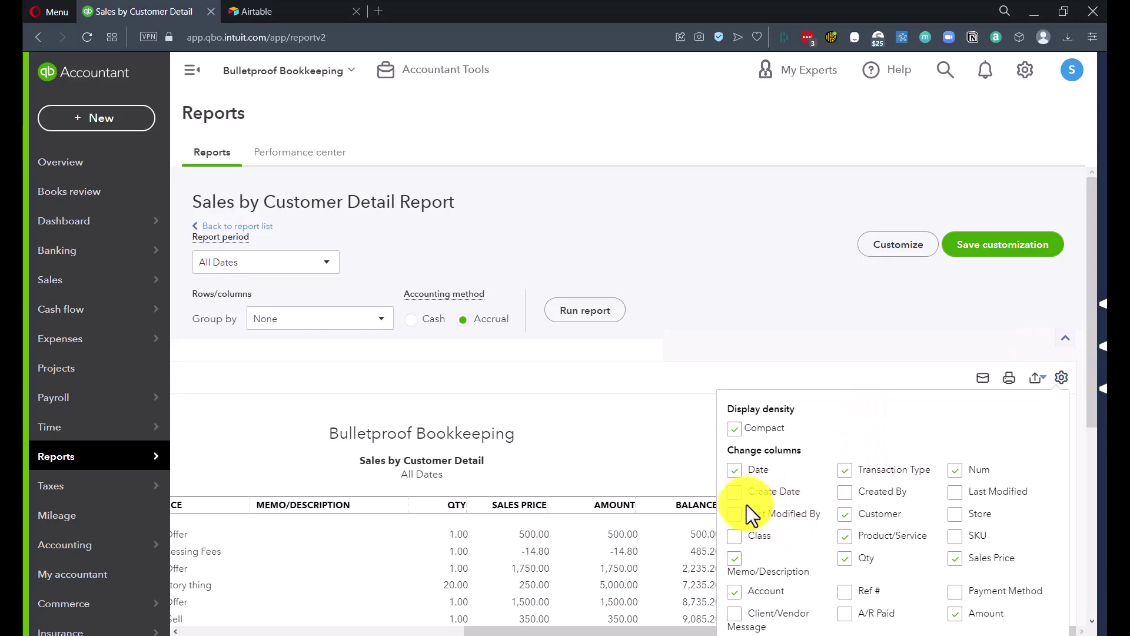
scroll(864, 312, "down", 4)
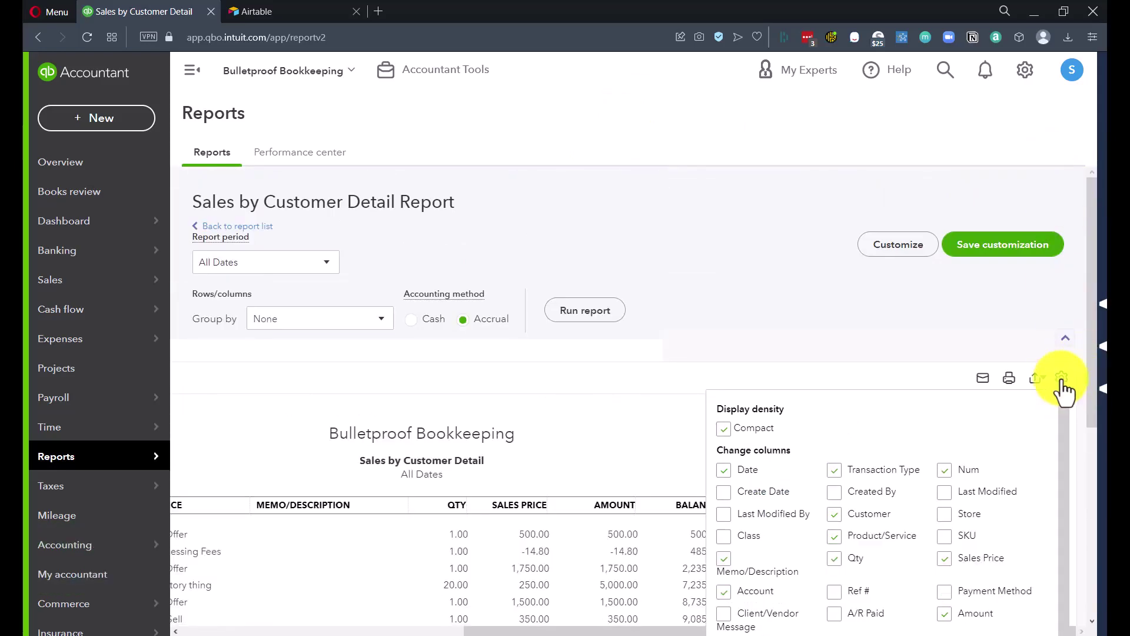
left_click(1010, 356)
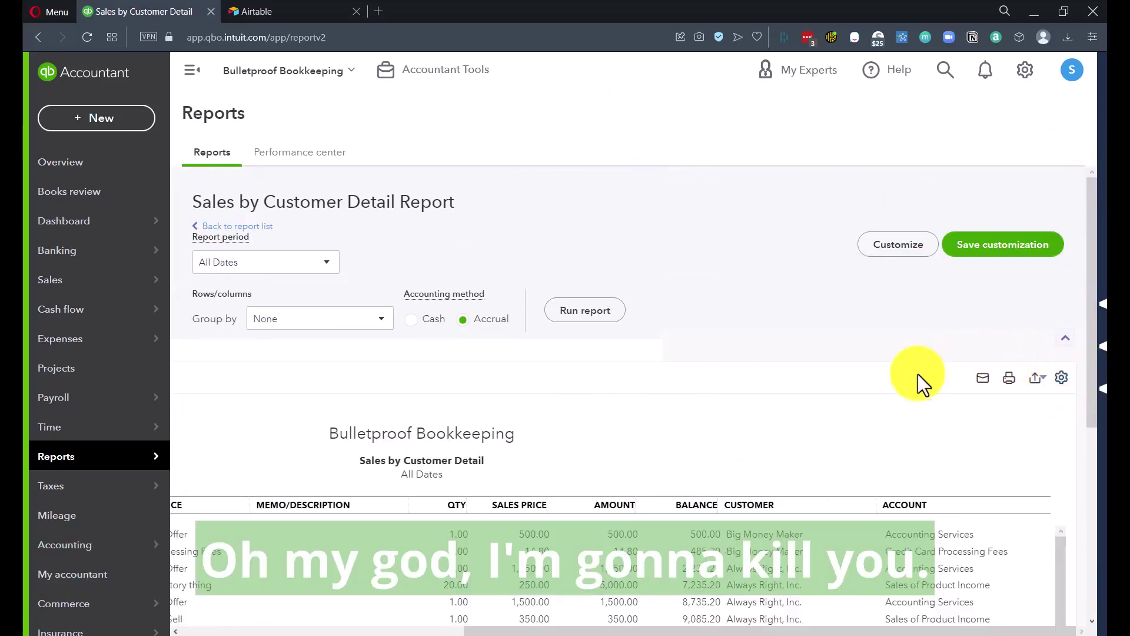
Step: Move Customer after Transaction Type and Account after Memo/Description, then rerun the report
left_click(901, 245)
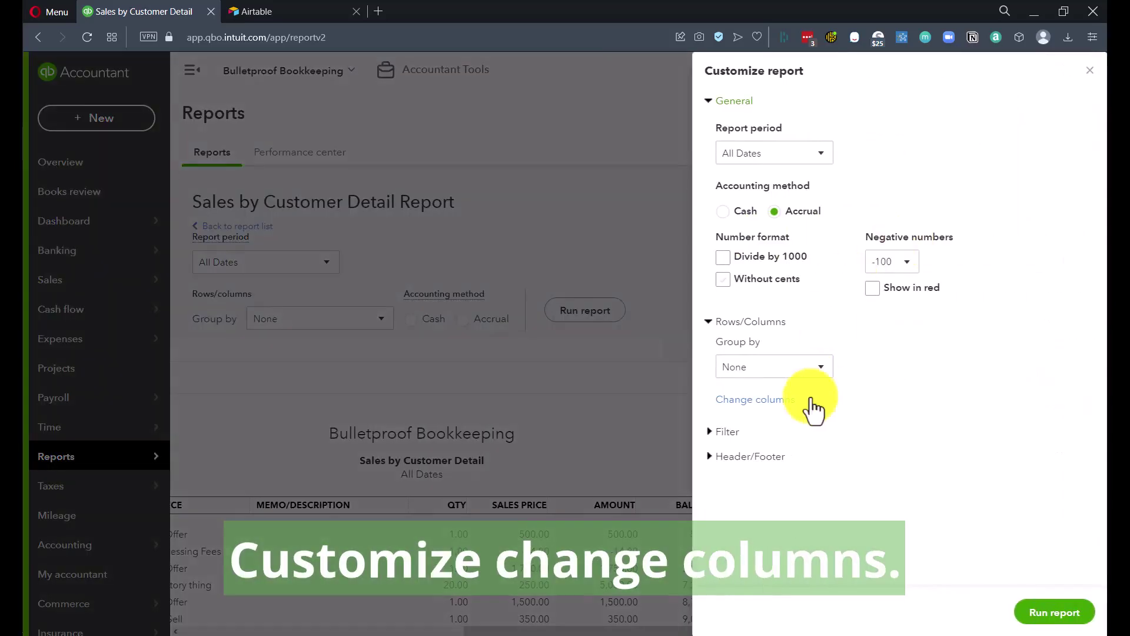
left_click(744, 402)
scroll(821, 399, "down", 5)
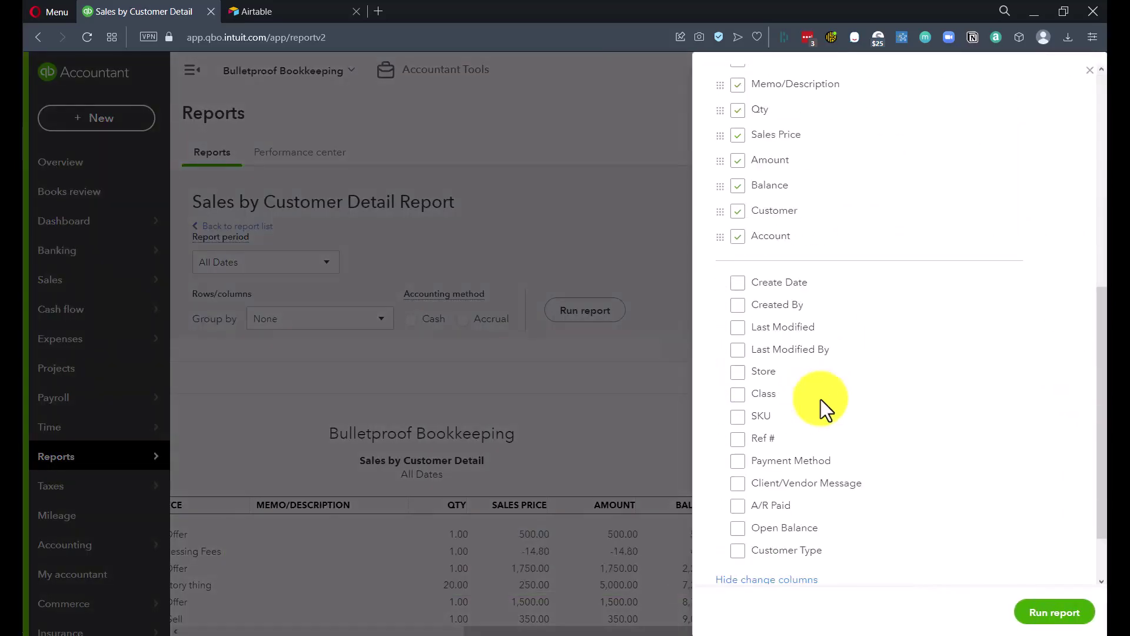
scroll(820, 451, "down", 3)
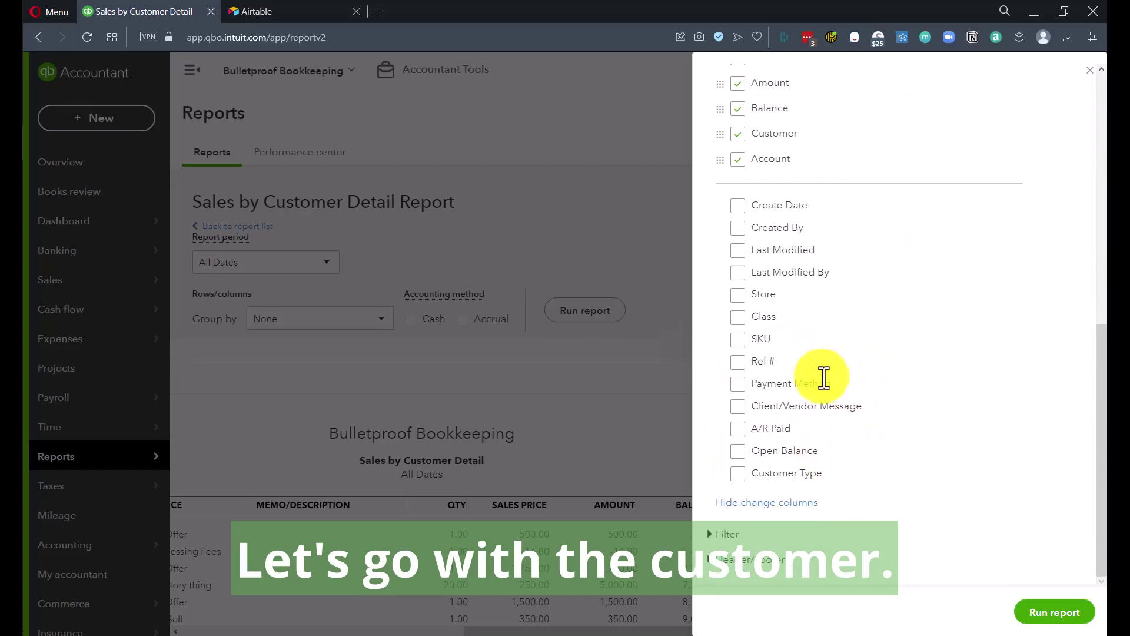
scroll(806, 371, "up", 5)
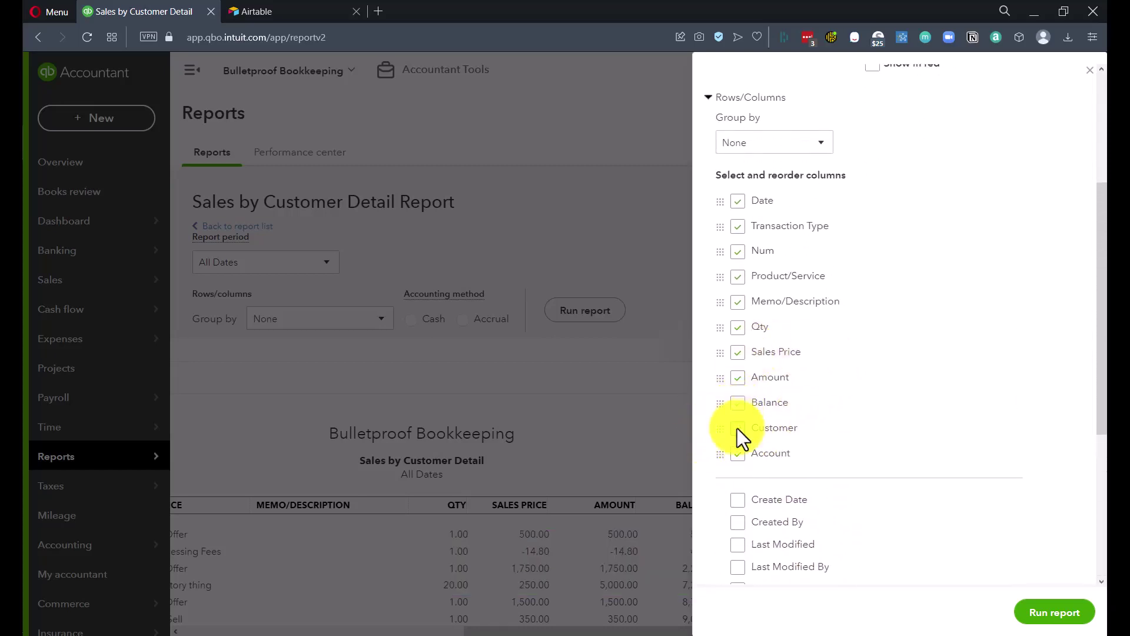
left_click_drag(721, 429, 725, 366)
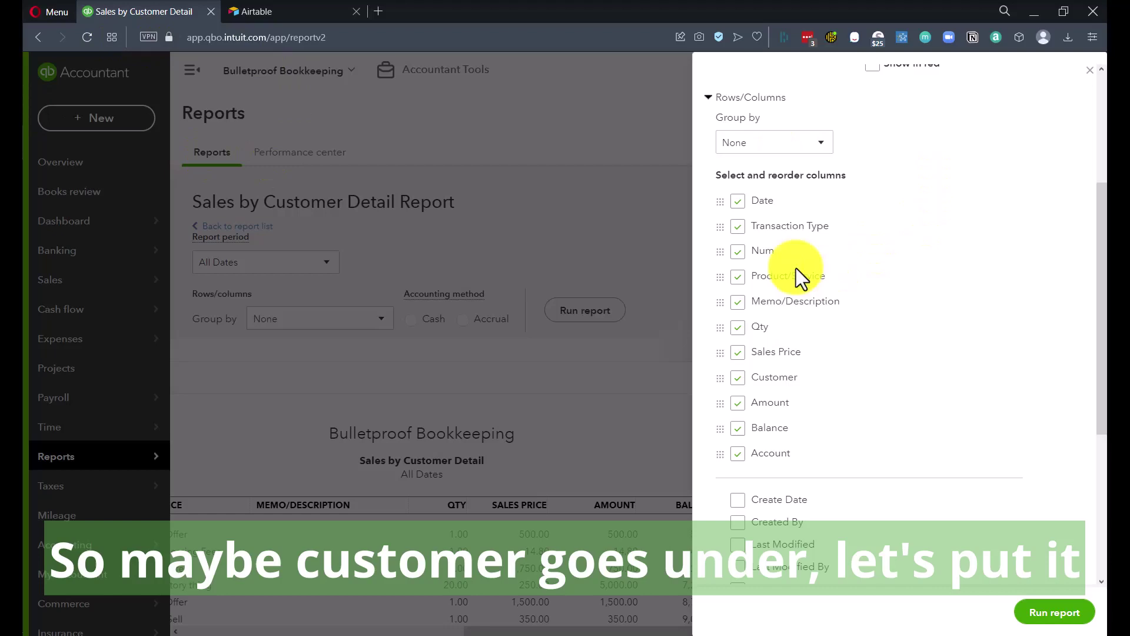
left_click_drag(724, 375, 721, 238)
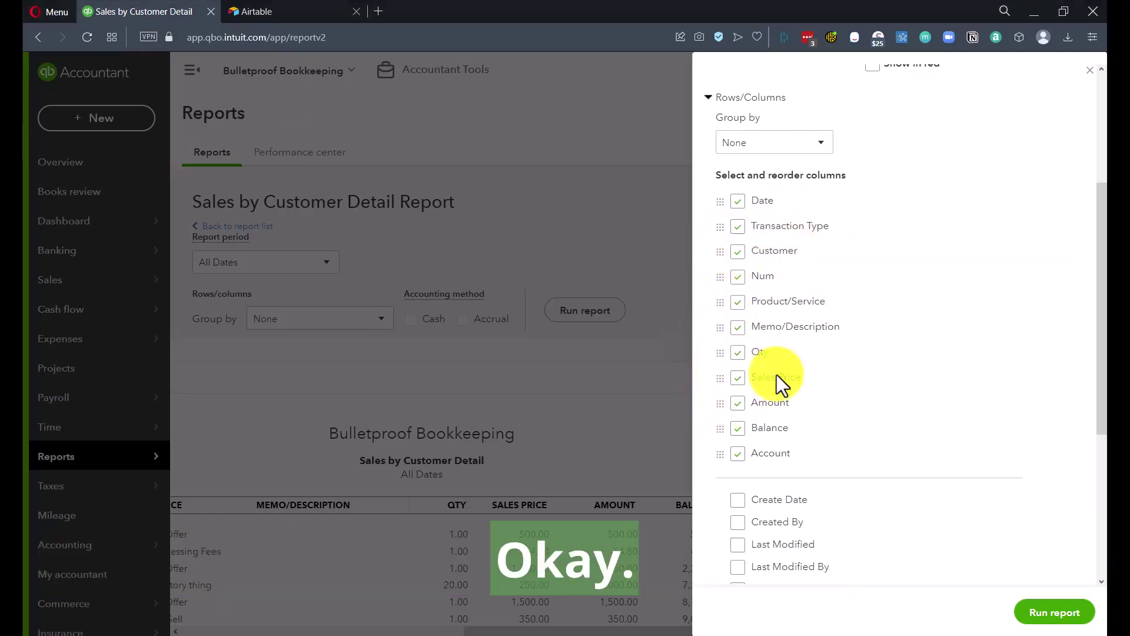
left_click_drag(720, 456, 718, 337)
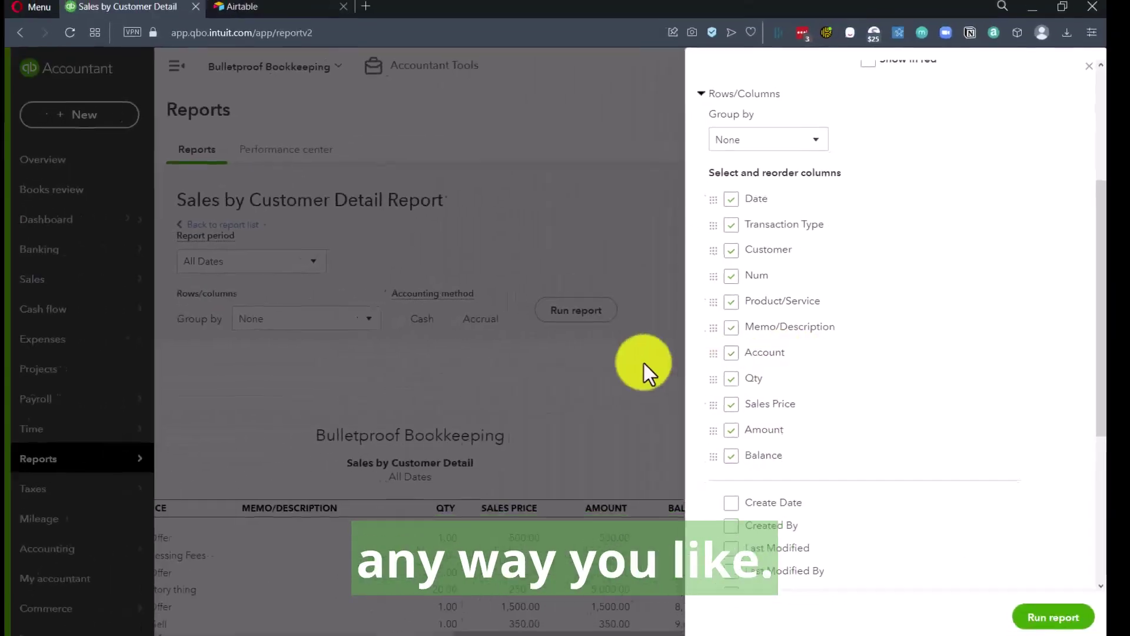
left_click(1051, 615)
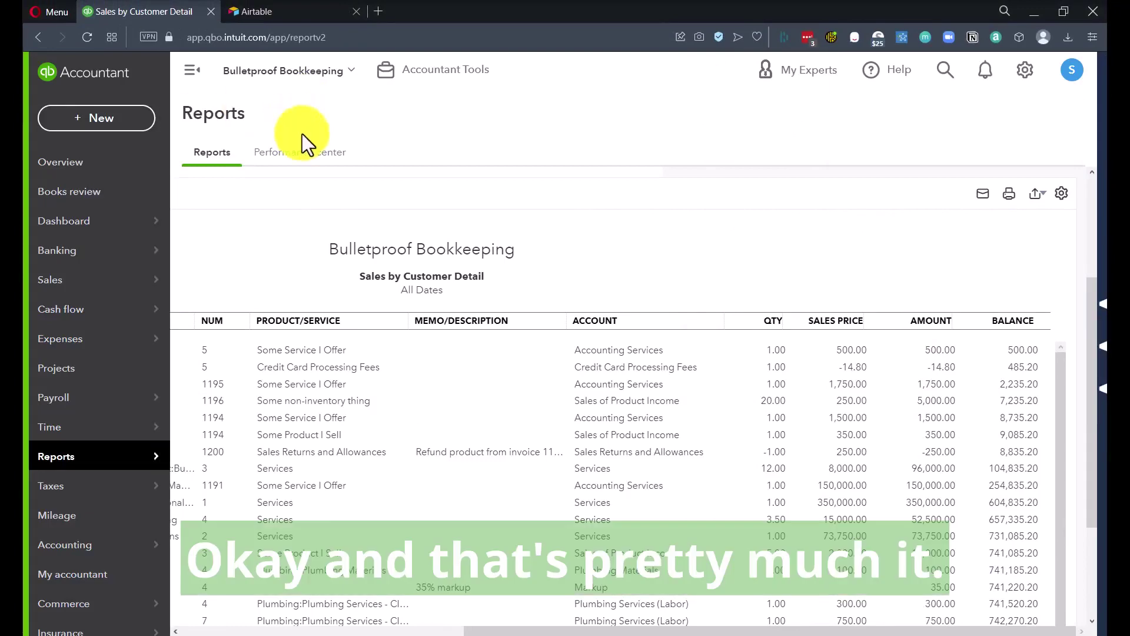
Step: Export the Sales by Customer Detail report to Excel and open the downloaded file
left_click(191, 72)
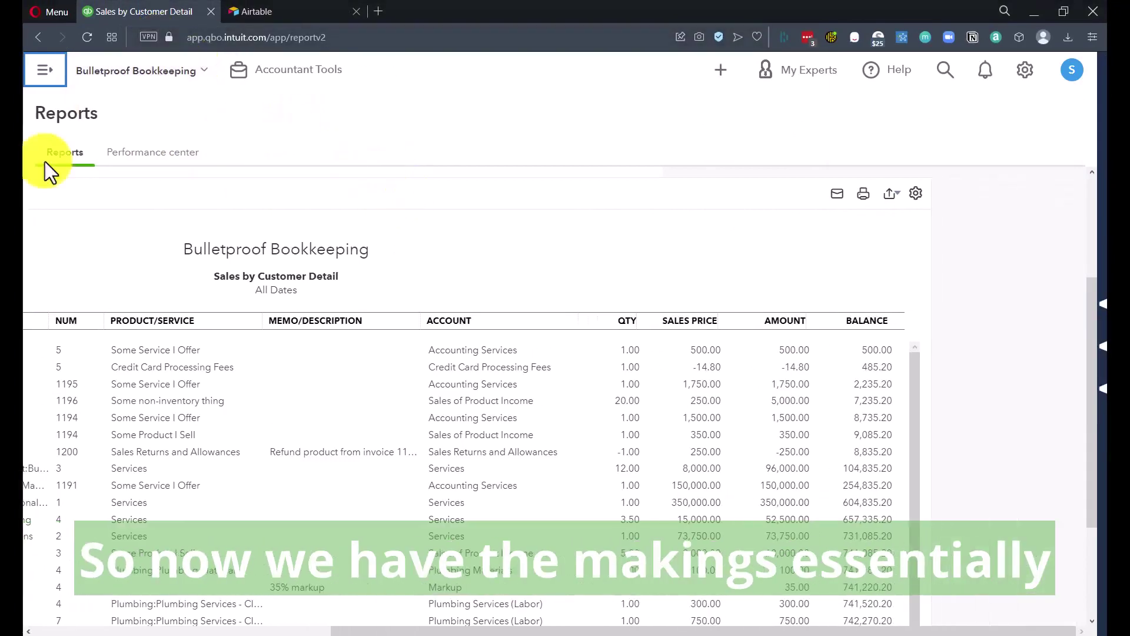
left_click_drag(388, 631, 27, 628)
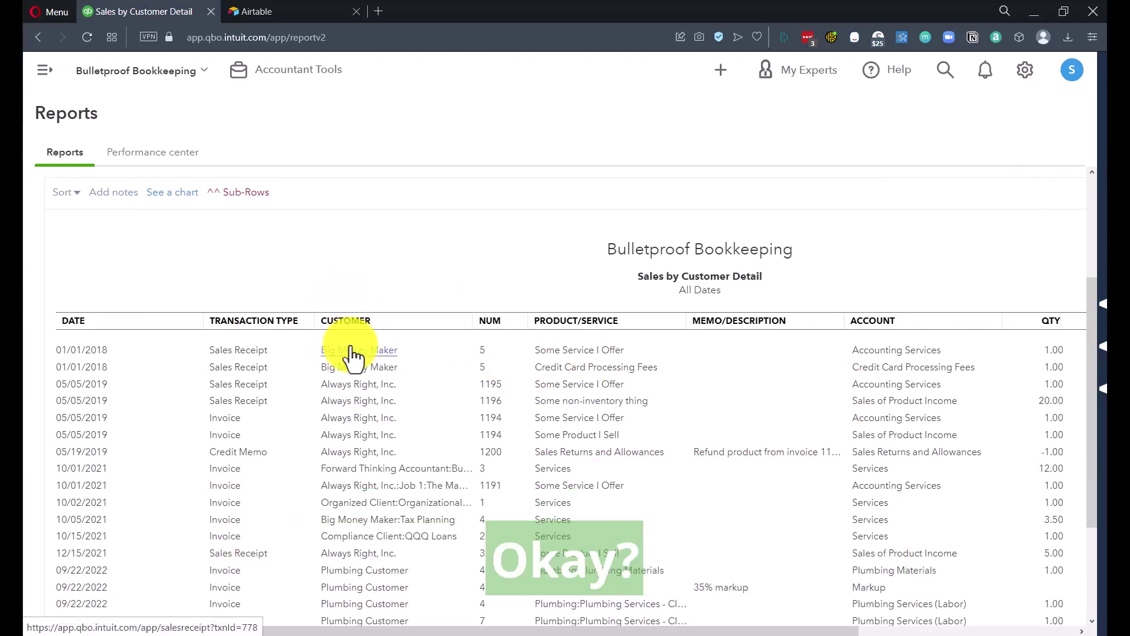
scroll(1048, 318, "up", 3)
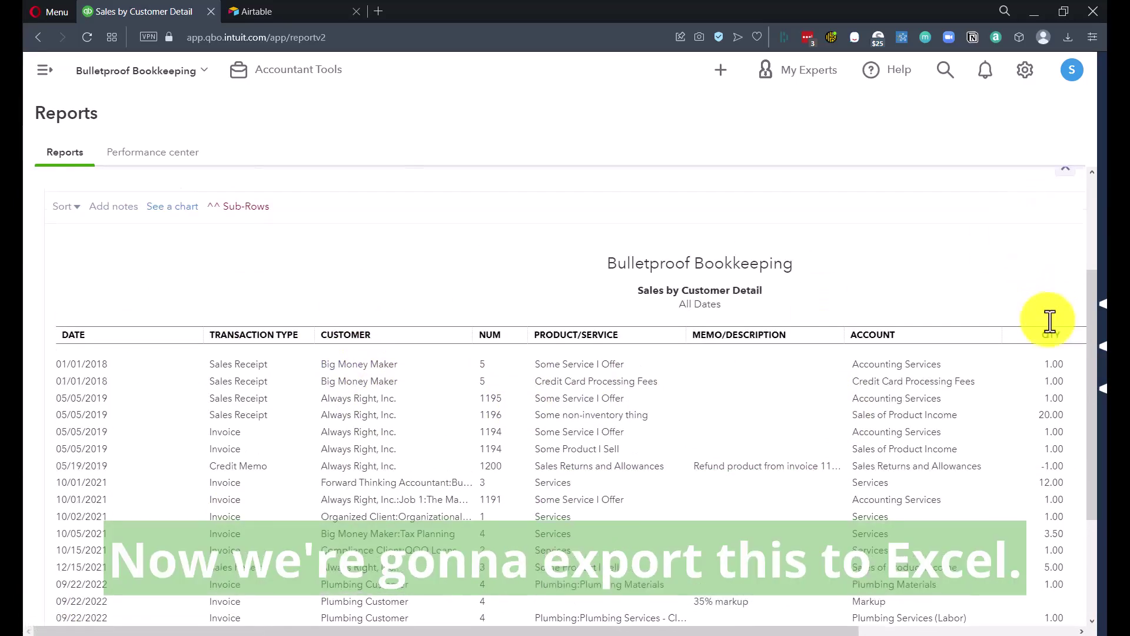
scroll(1022, 618, "right", 5)
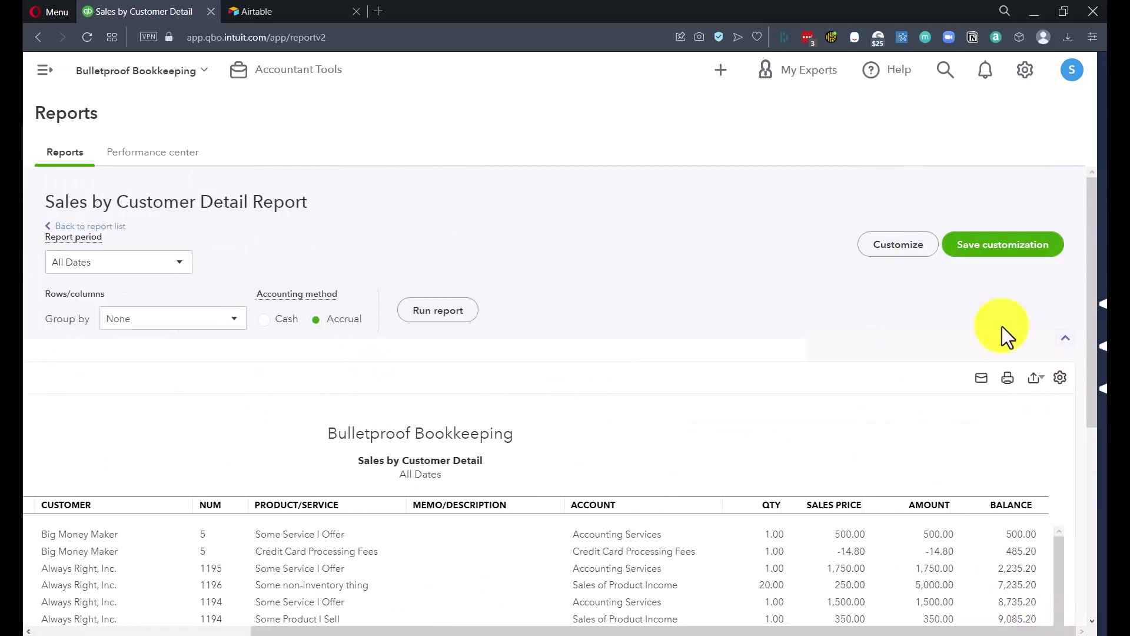
left_click(1035, 388)
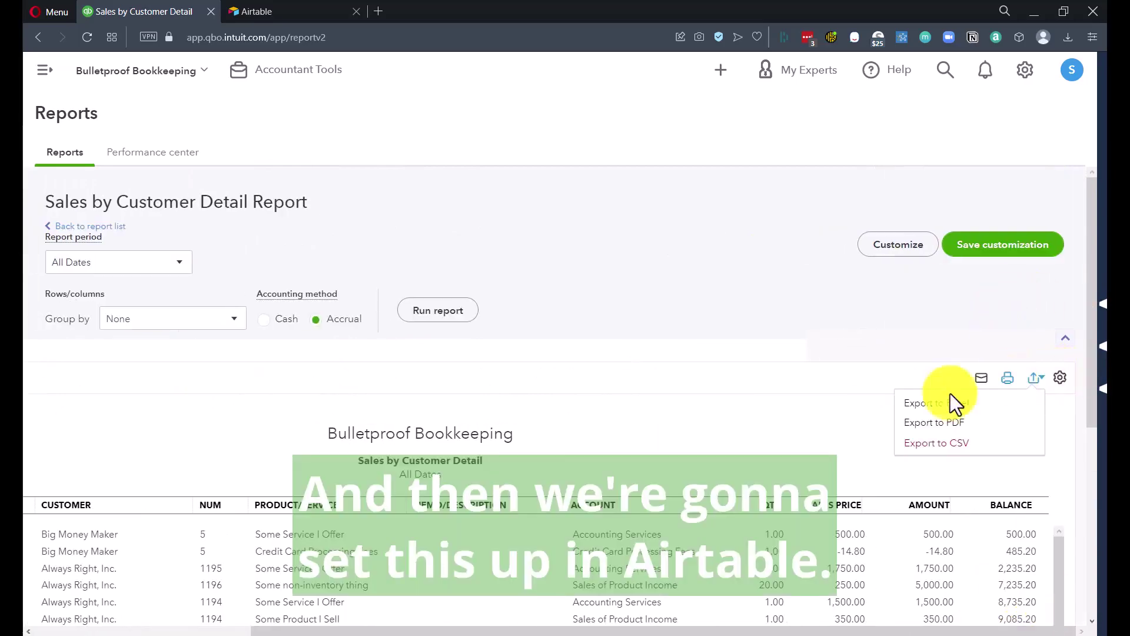
left_click(937, 418)
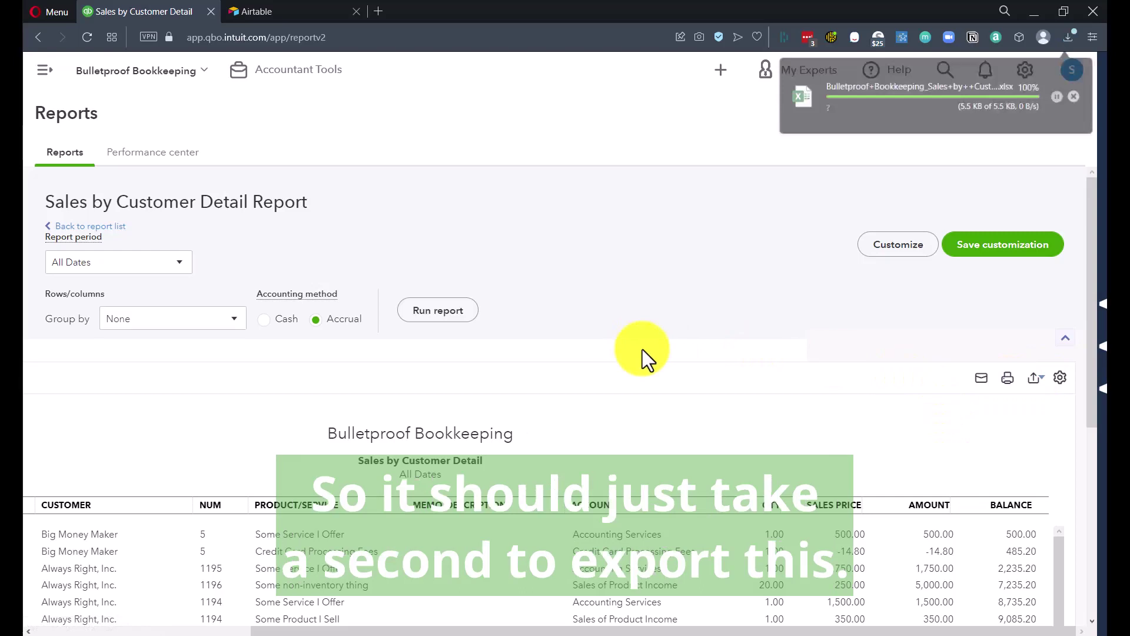
left_click(871, 90)
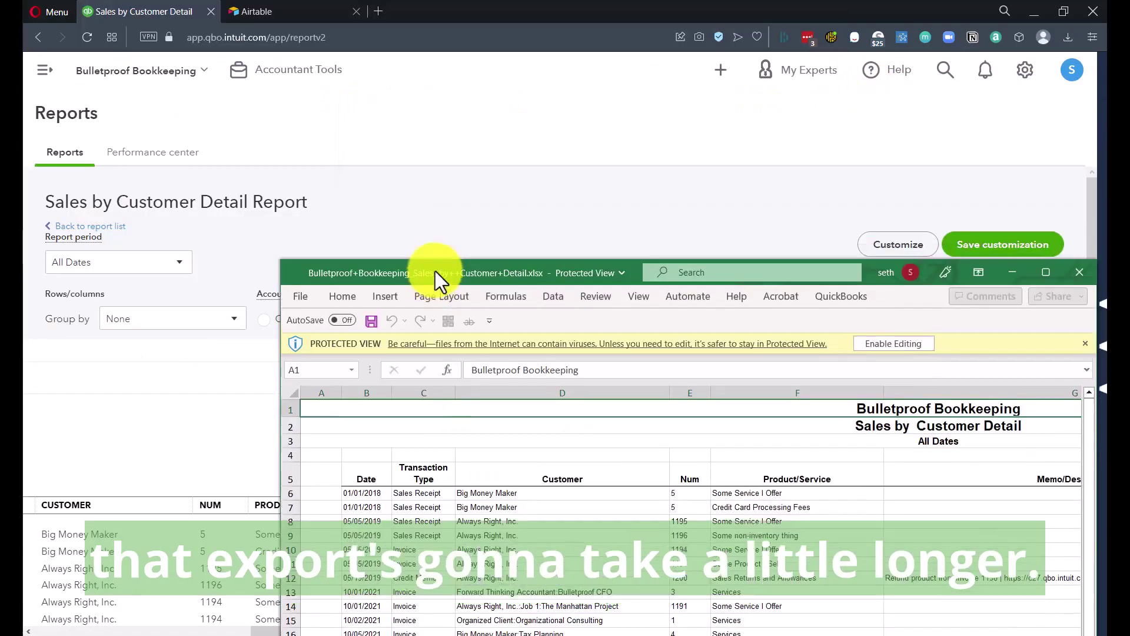
Step: Maximize the exported workbook and enable editing
left_click_drag(434, 276, 192, 51)
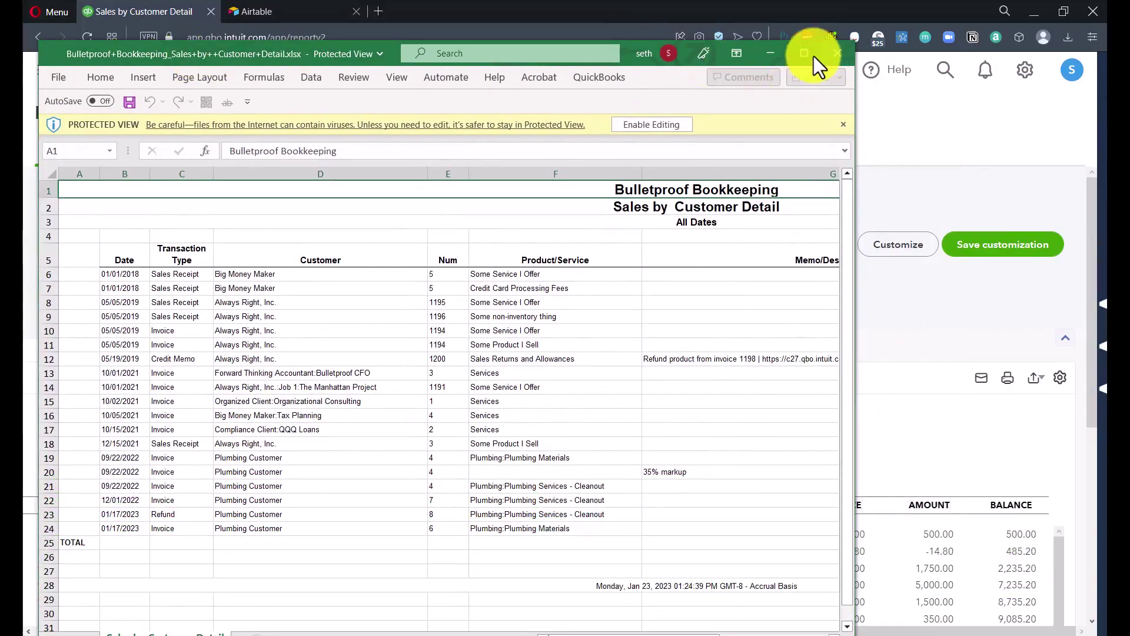
left_click(812, 55)
left_click(611, 83)
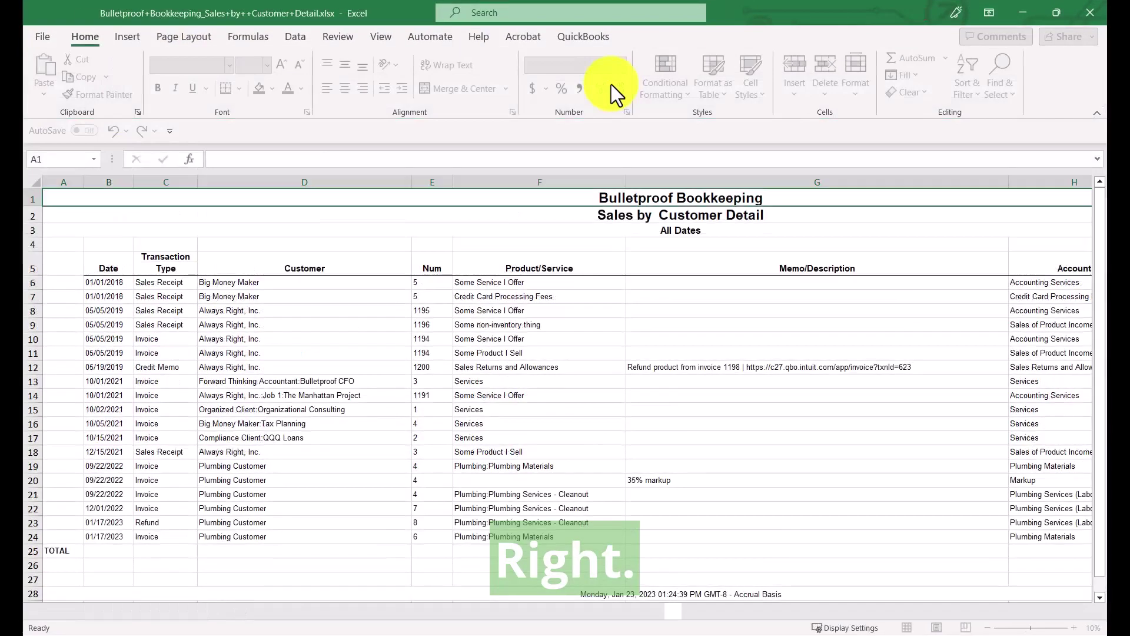
Step: Unmerge all cells across the whole sheet, leaving text wrapping off
left_click(147, 265)
left_click(35, 179)
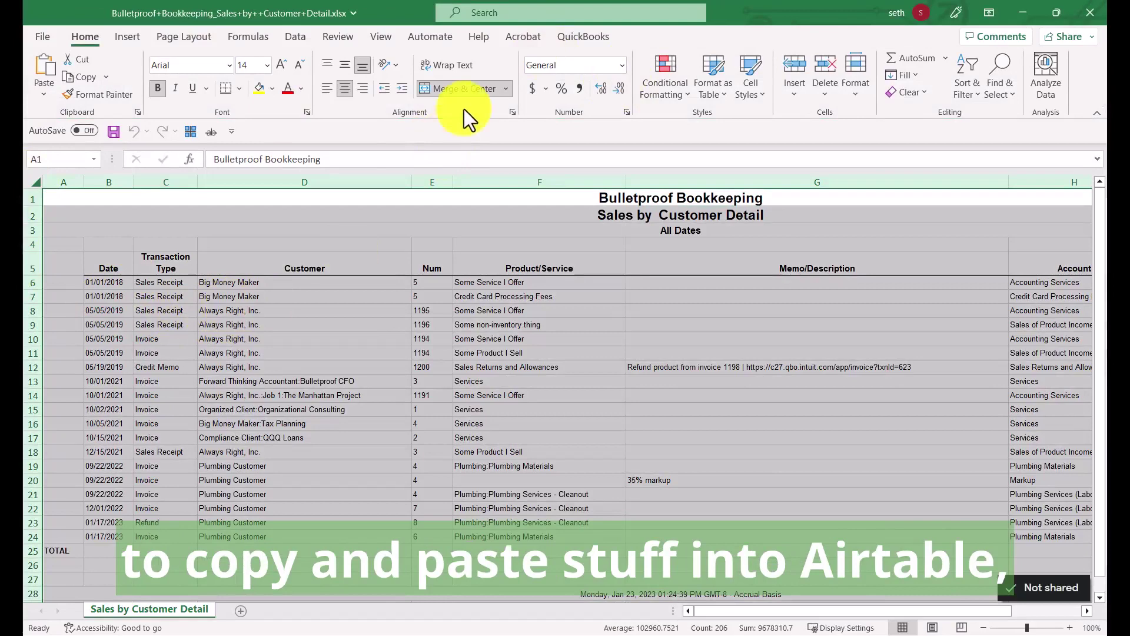
left_click(506, 88)
left_click(458, 171)
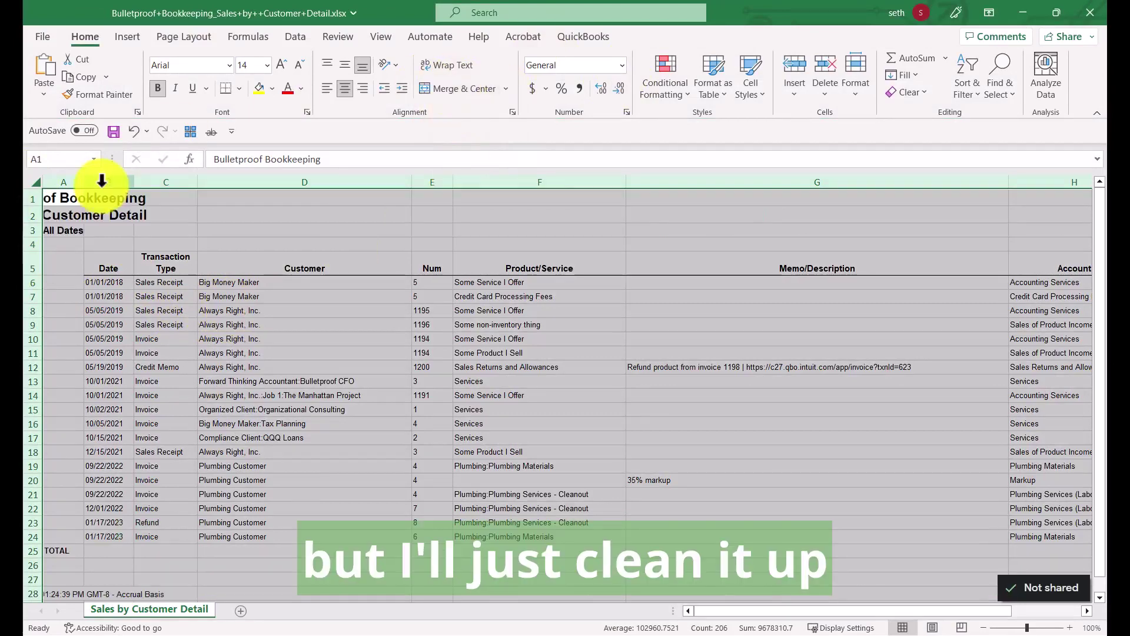
left_click(73, 198)
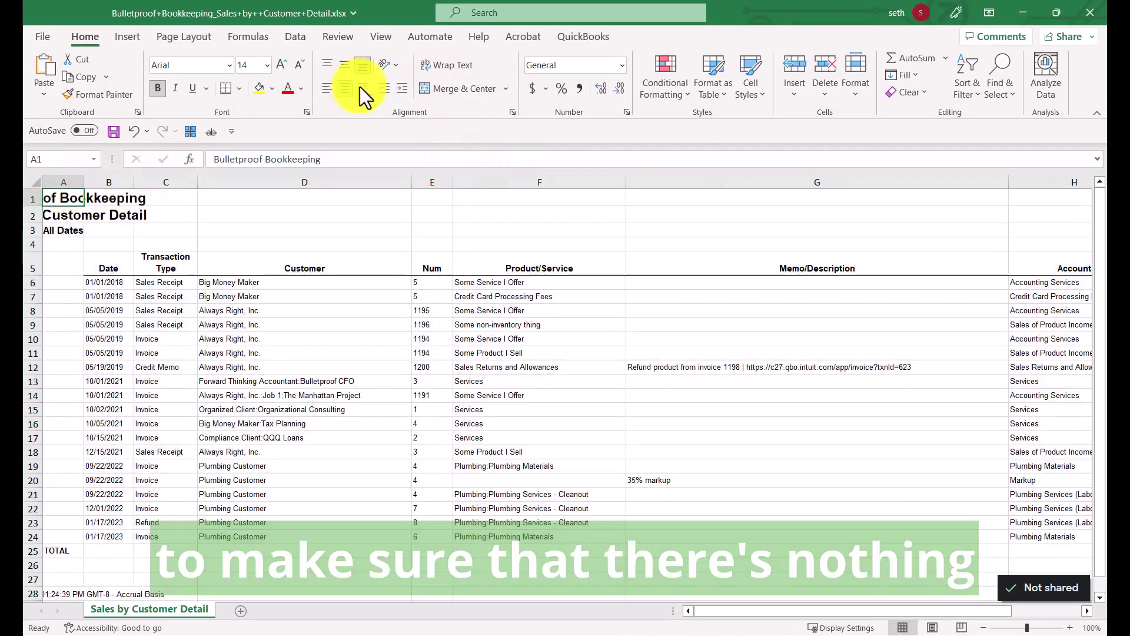
left_click(34, 182)
left_click(464, 65)
left_click(463, 66)
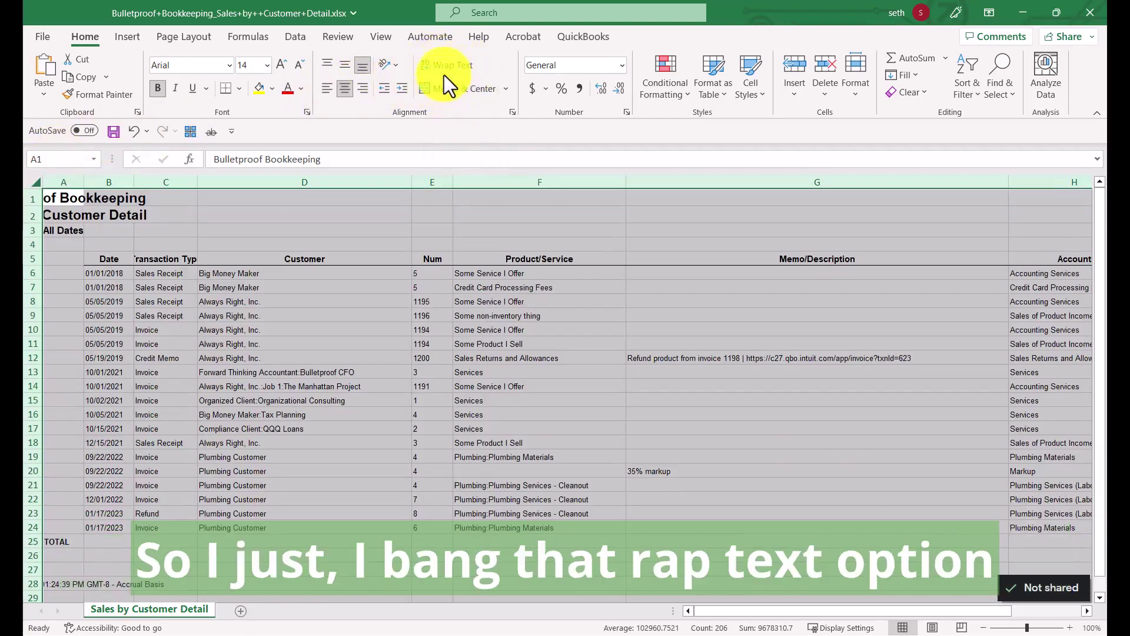
Step: Duplicate the sheet, then delete title rows 1–4 and the empty column A
left_click(31, 198)
left_click_drag(28, 197, 33, 244)
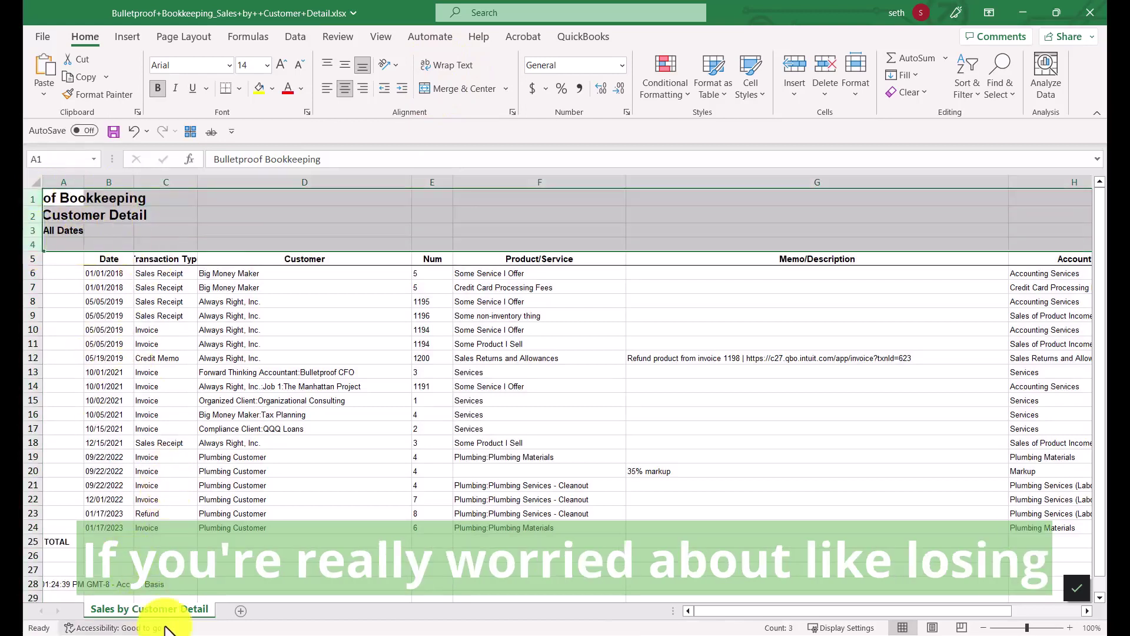
left_click_drag(150, 609, 264, 607)
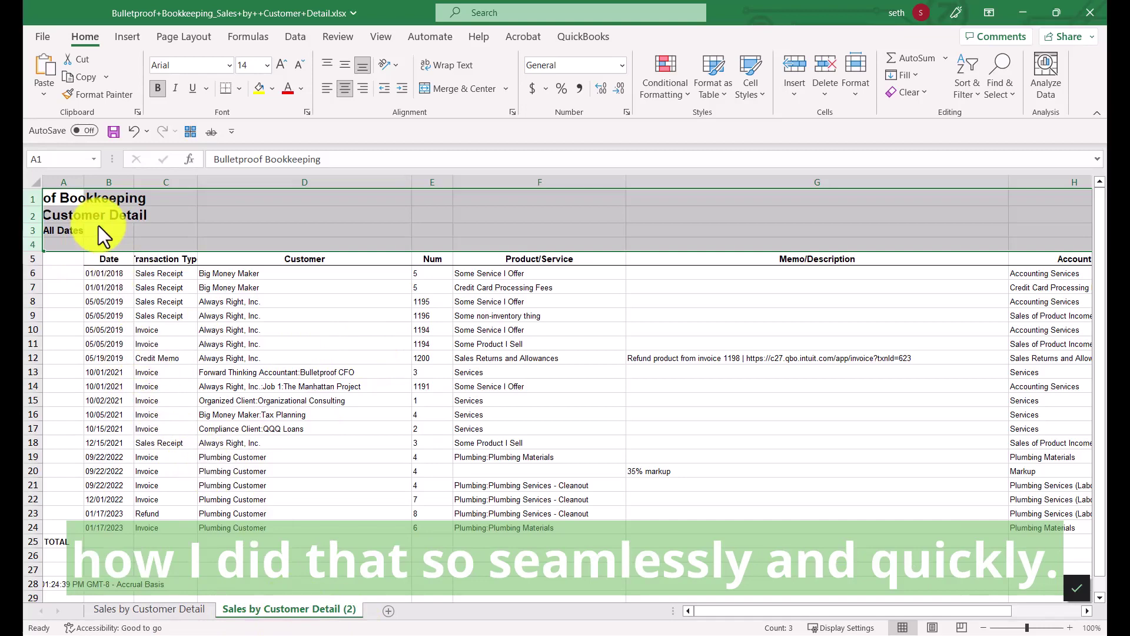
key("ctrl+minus")
key("ctrl+space")
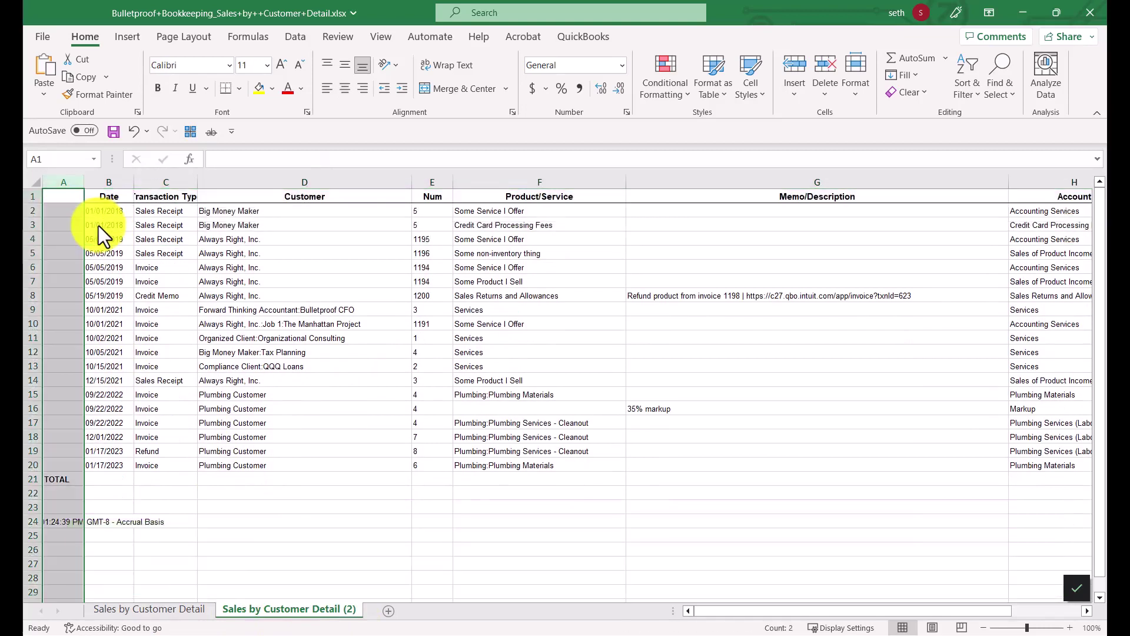
key("ctrl+minus")
key("Down")
Step: Delete the Balance column from the data
key("Up")
key("ctrl+shift+Right")
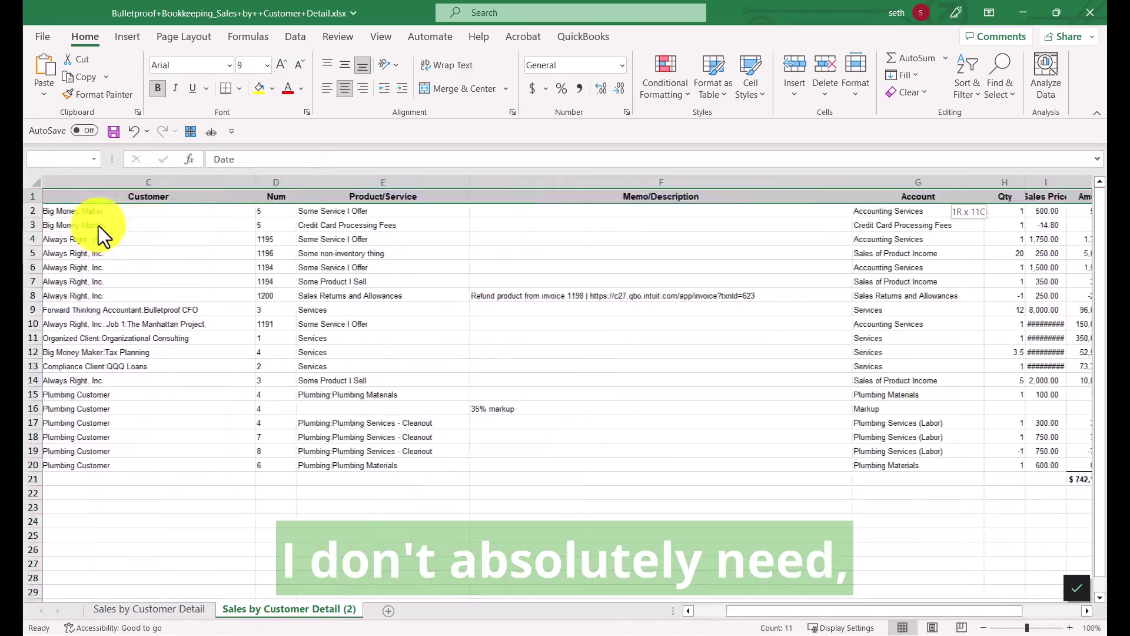
key("ctrl+shift+Down")
key("Left")
key("ctrl+Right")
key("ctrl+space")
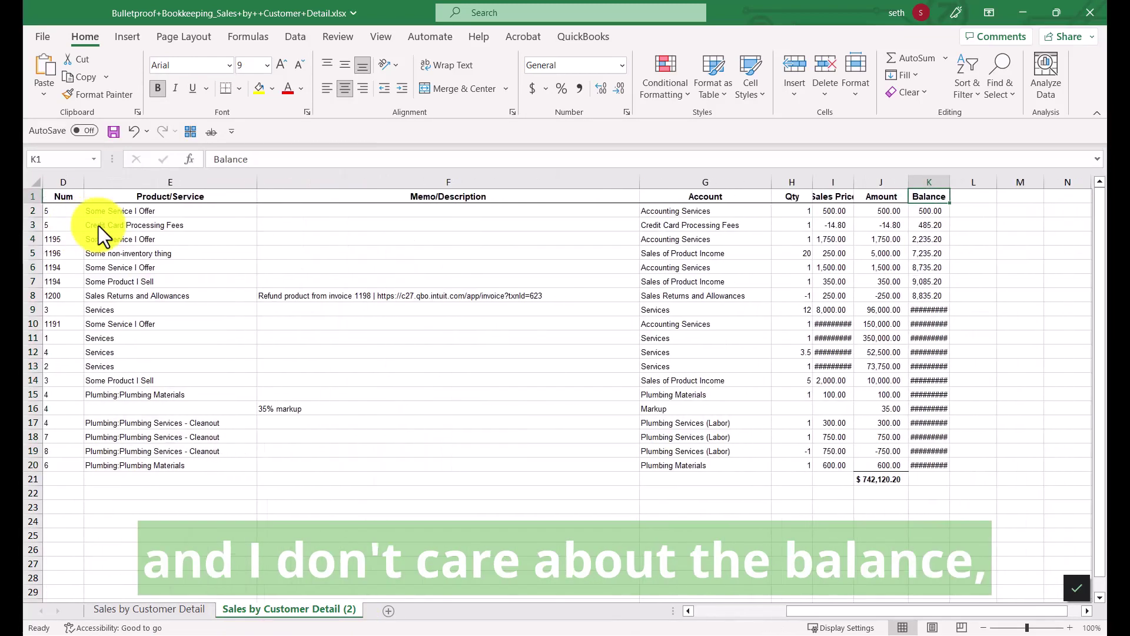
key("ctrl+minus")
key("Left")
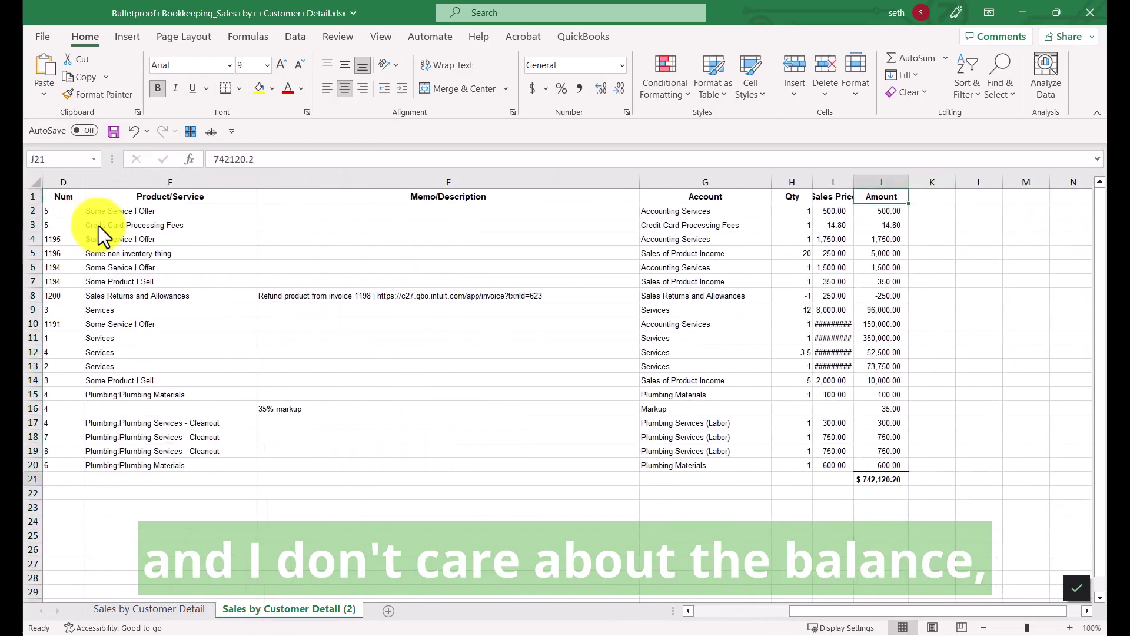
Step: Delete the TOTAL row and select the cleaned data range
key("ctrl+Down")
key("shift+space")
key("ctrl+minus")
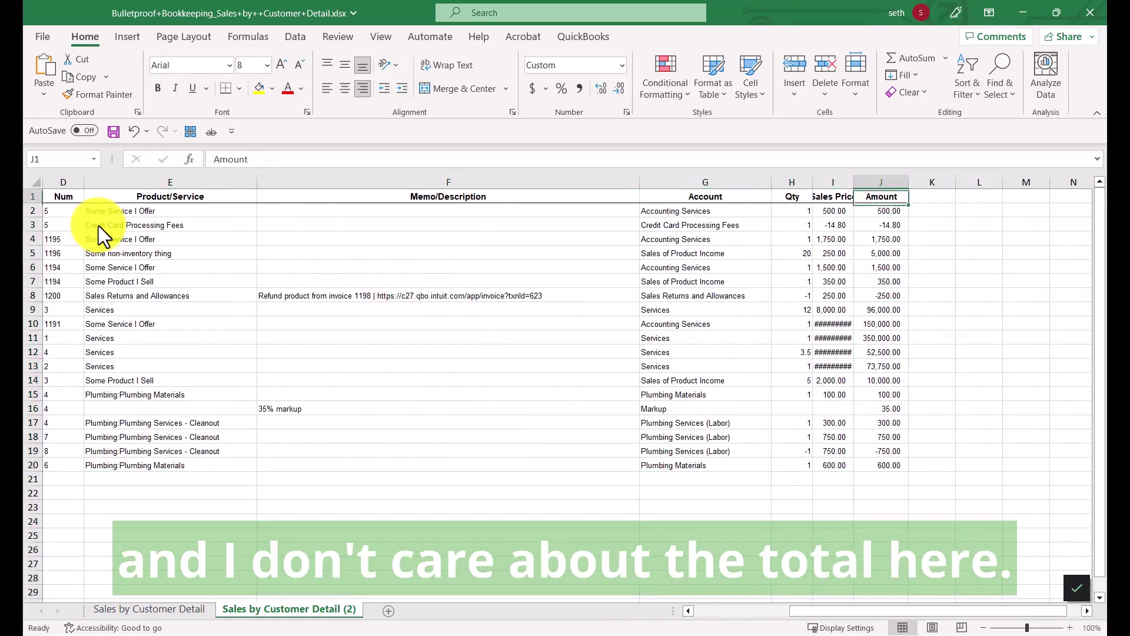
key("ctrl+Home")
key("ctrl+a")
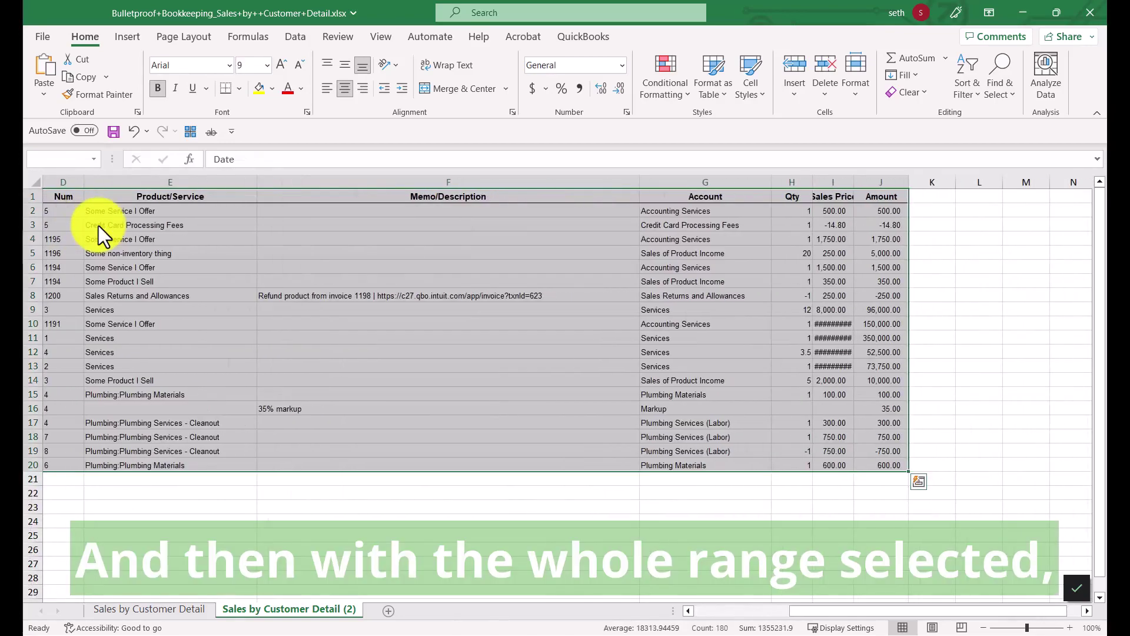
Step: Convert the cleaned range into a table with headers
key("ctrl+t")
key("Return")
key("Down")
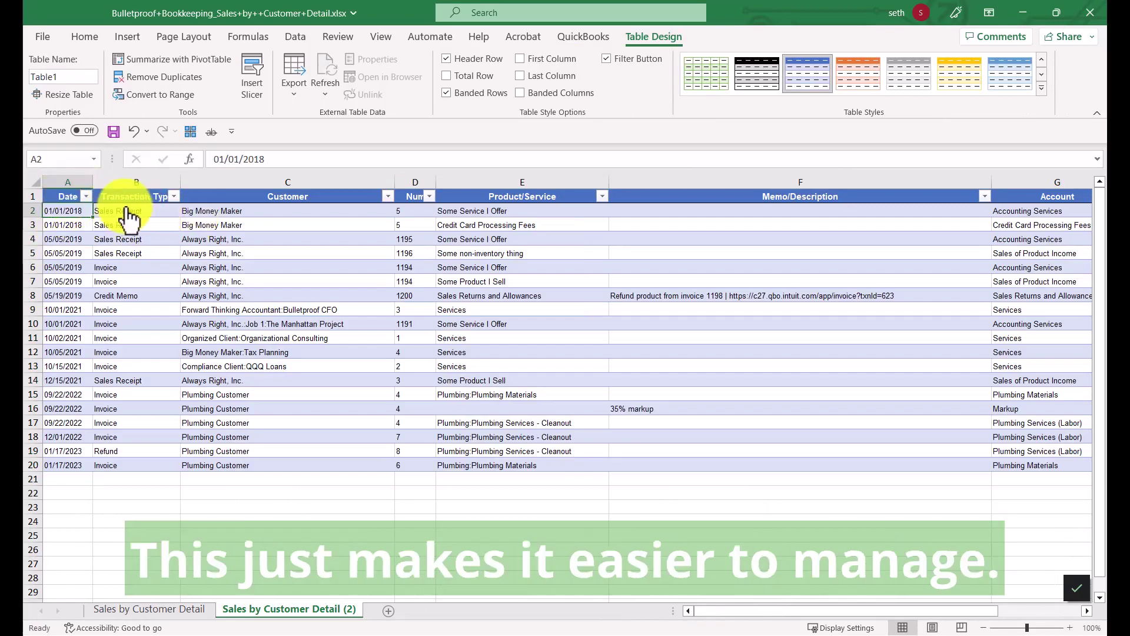
Step: Narrow the Memo/Description column, save the workbook, and move Excel to the other screen
left_click_drag(991, 182, 792, 187)
left_click(686, 206)
left_click(664, 291)
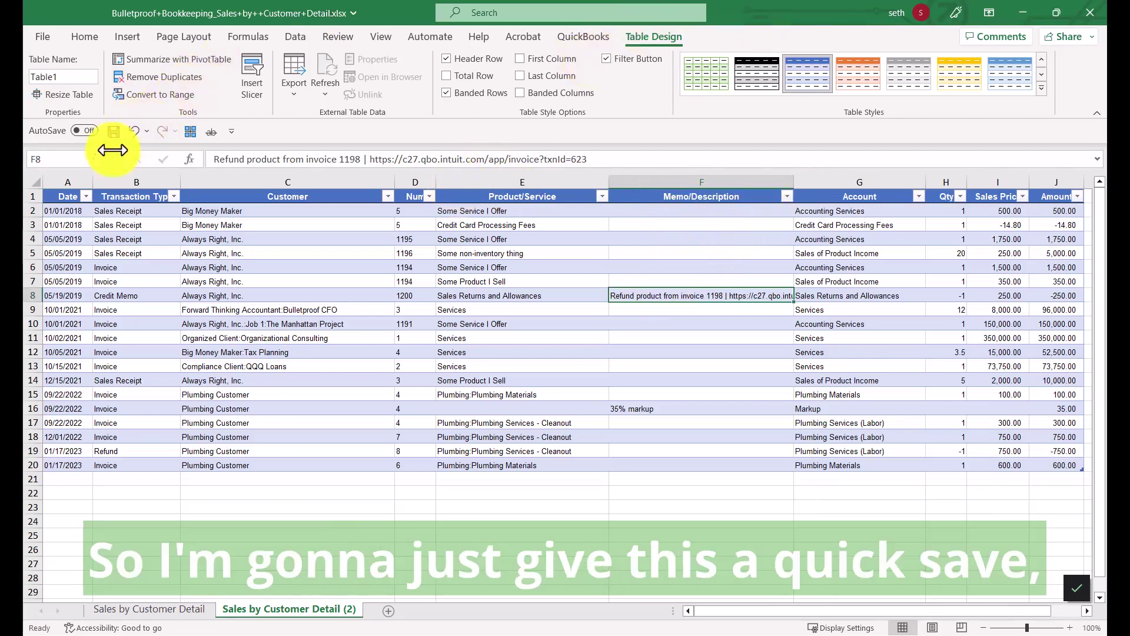
left_click(113, 131)
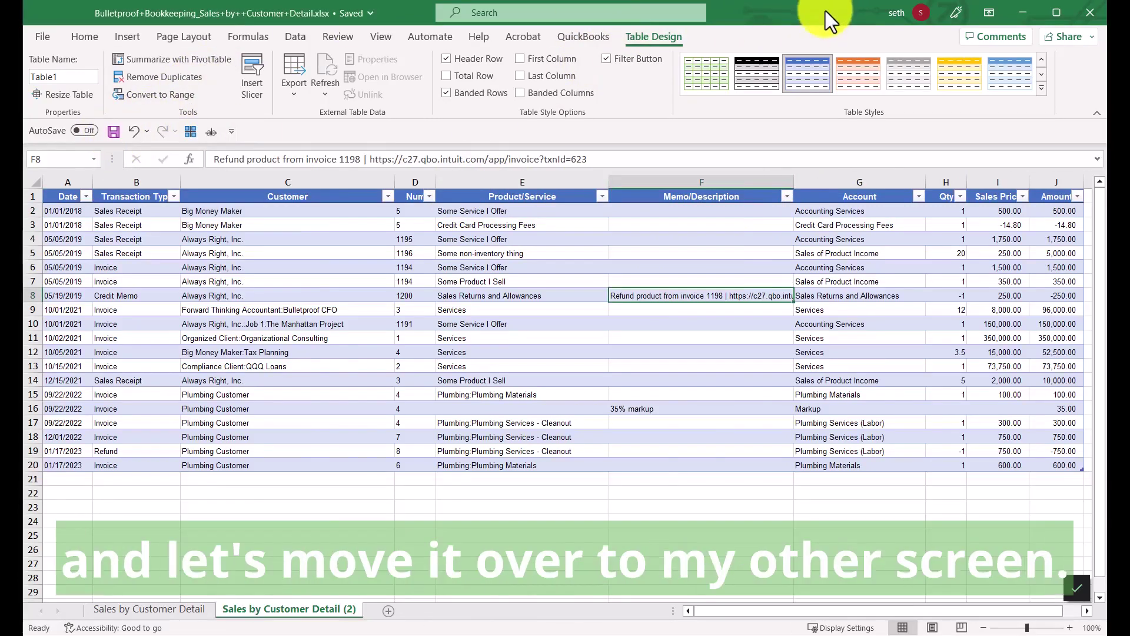
left_click_drag(825, 11, 1129, 10)
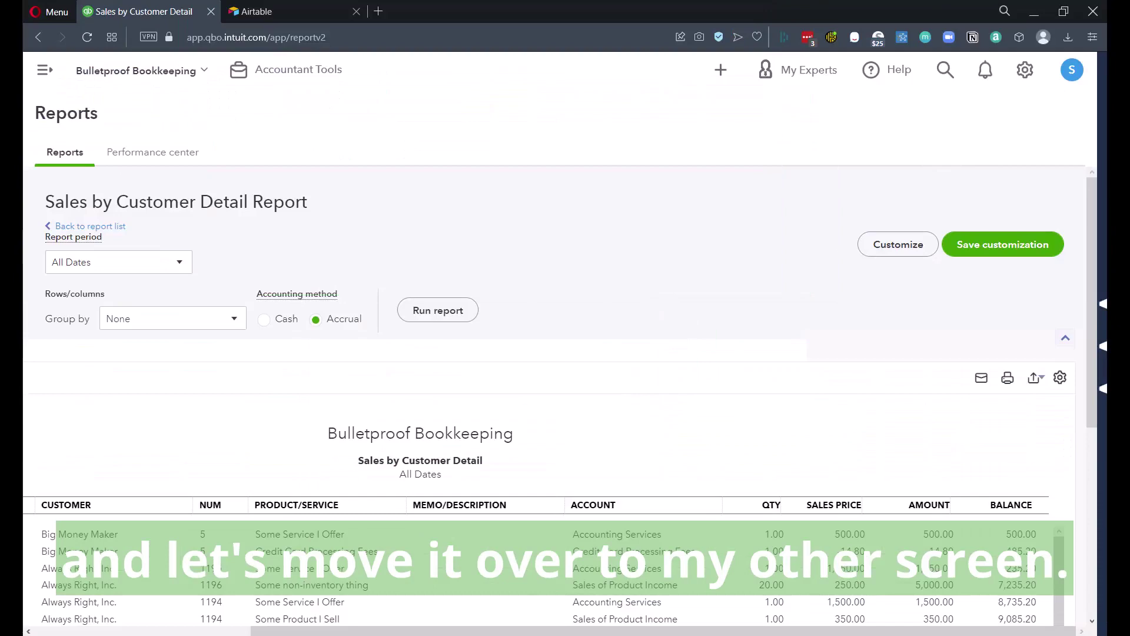
Step: Bring the Bulletproof Bookkeeping base tab alongside Airtable and shrink the sidebar to show Product/Service
left_click(295, 12)
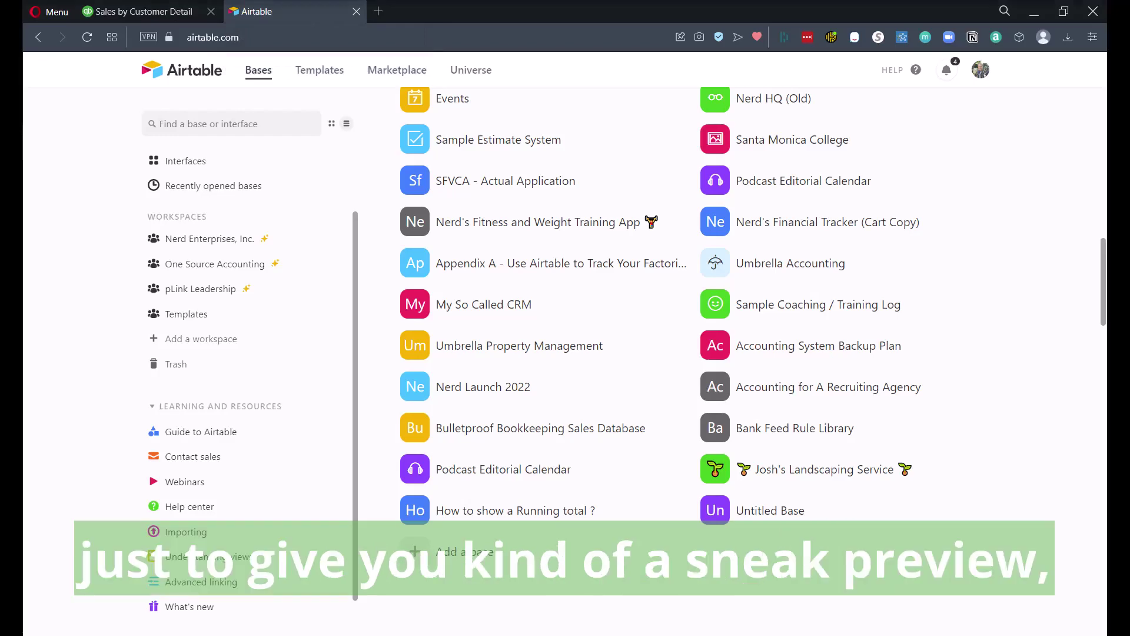
left_click_drag(135, 11, 378, 7)
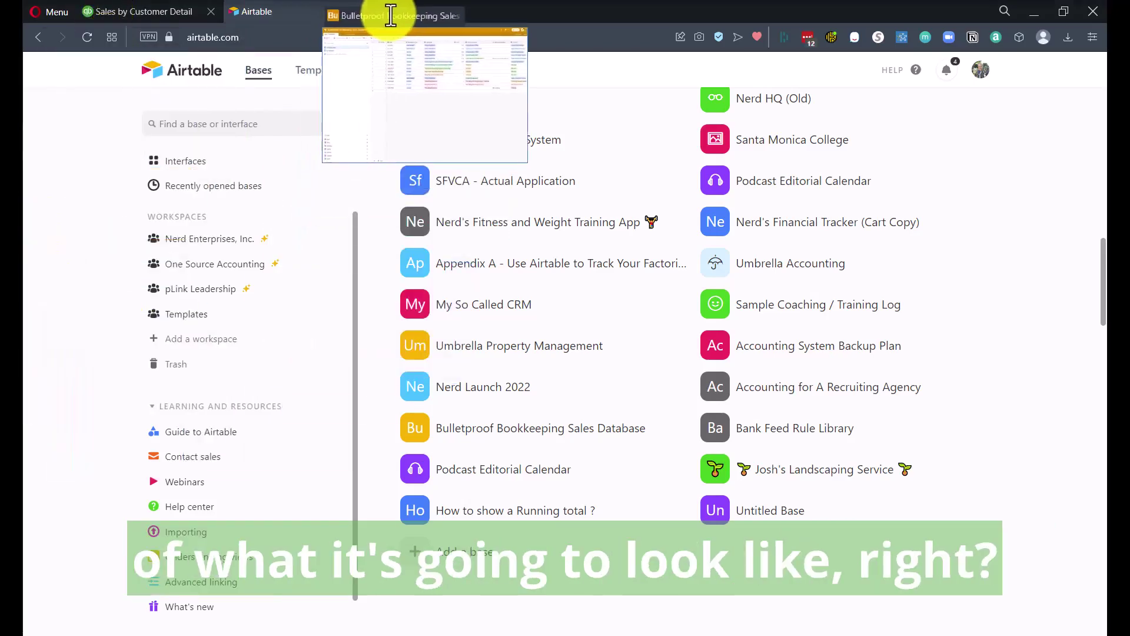
left_click_drag(378, 8, 389, 14)
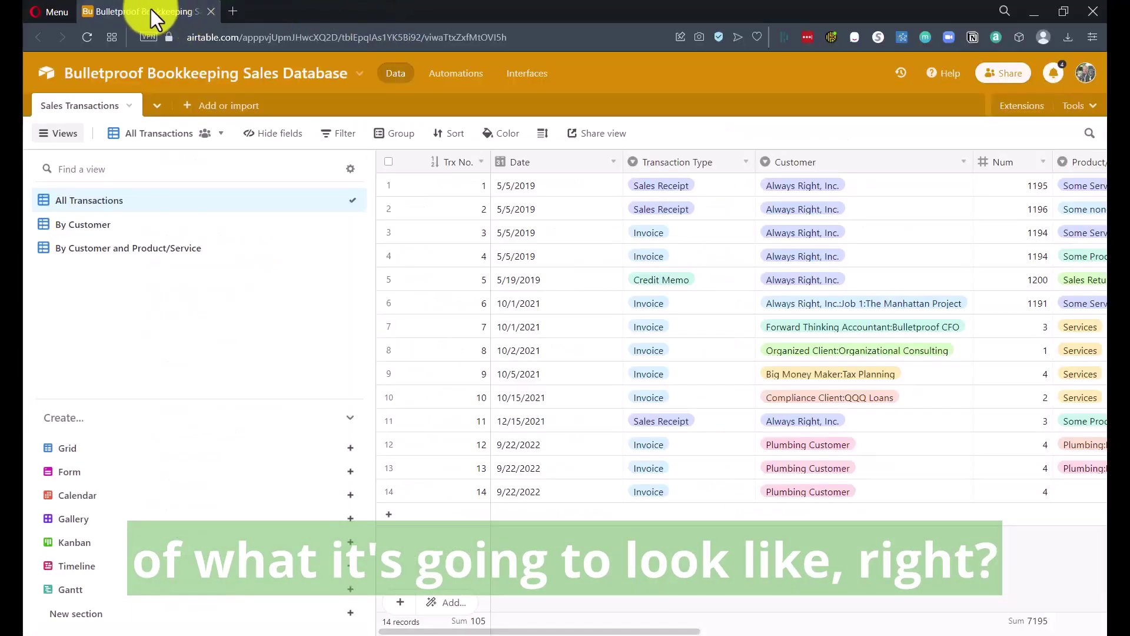
left_click_drag(150, 9, 452, 7)
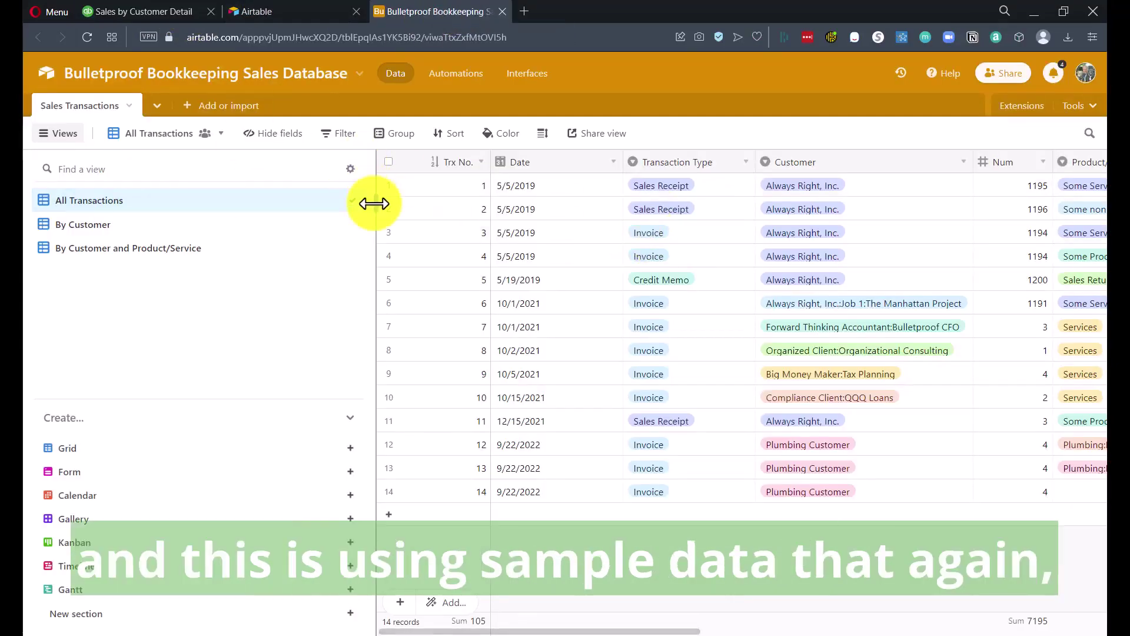
left_click_drag(375, 203, 231, 206)
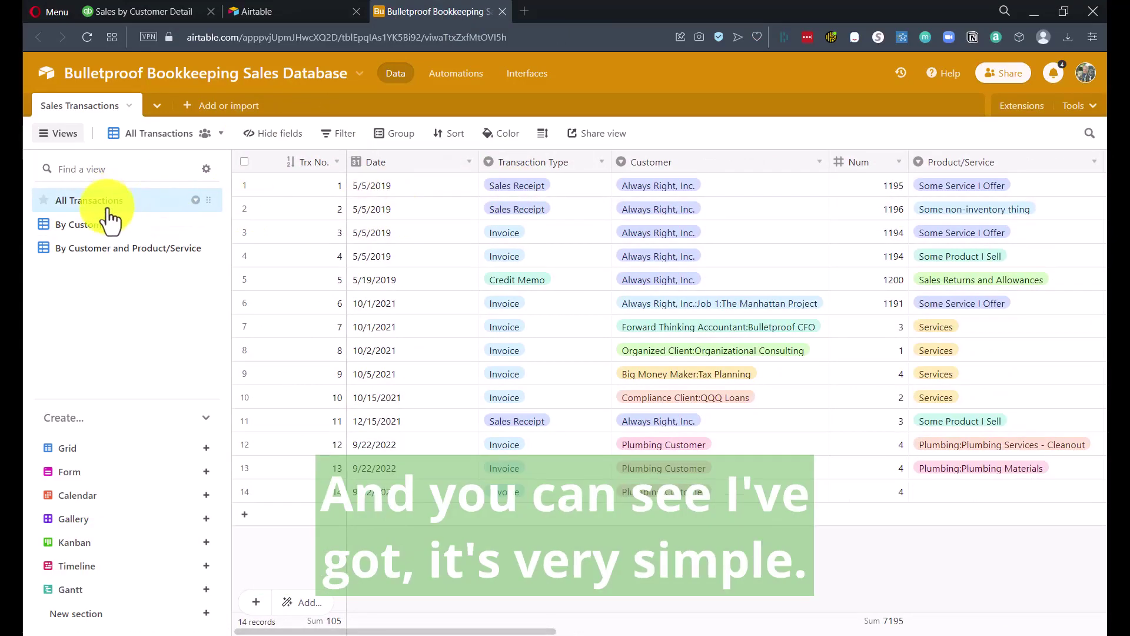
mouse_move(109, 209)
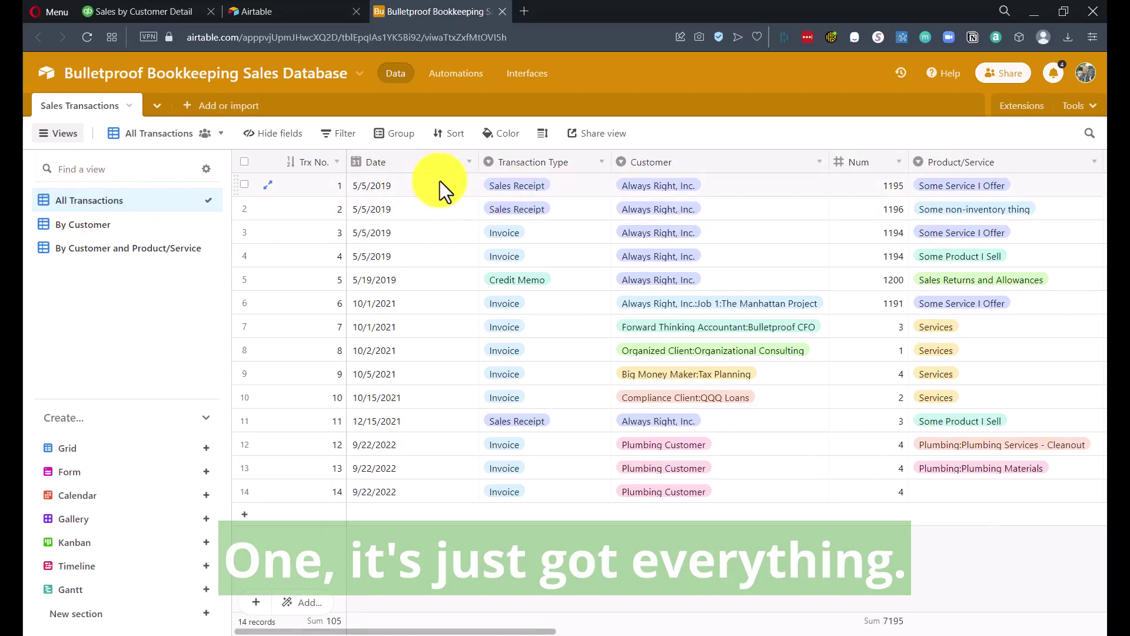
Step: View By Customer, then By Customer and Product/Service, back to All Transactions, then open bases home
left_click(91, 231)
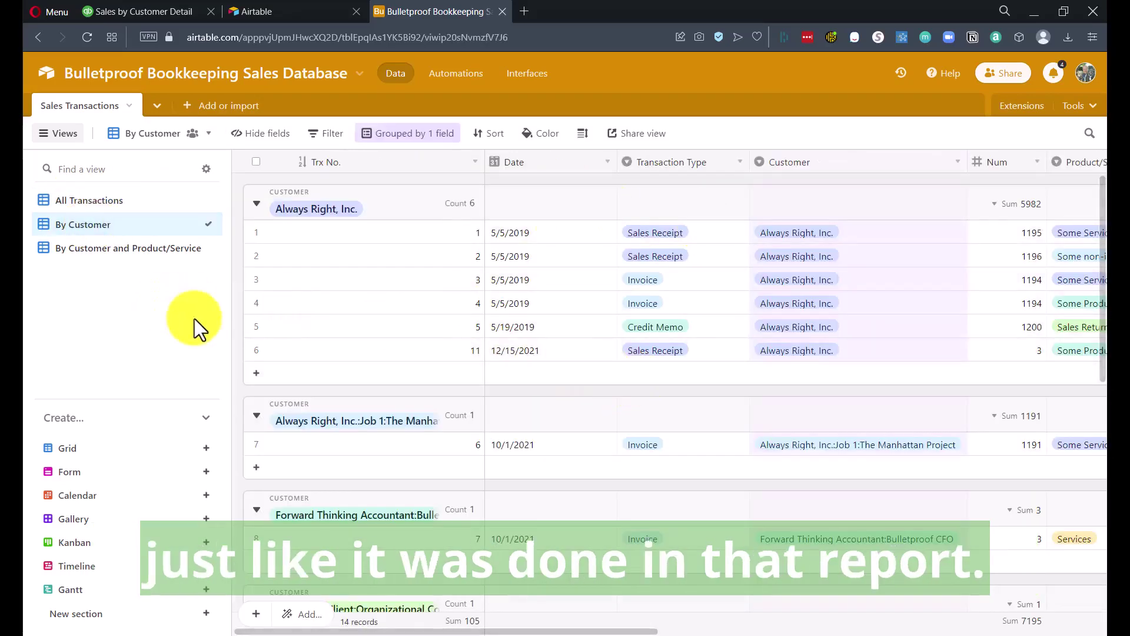
left_click(112, 250)
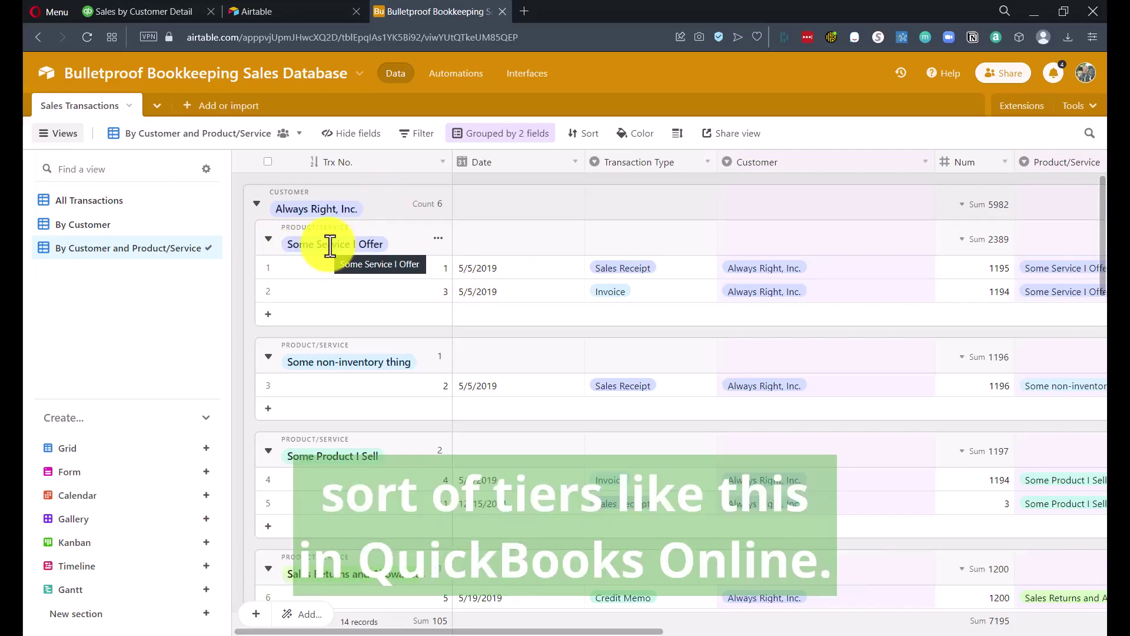
left_click(107, 203)
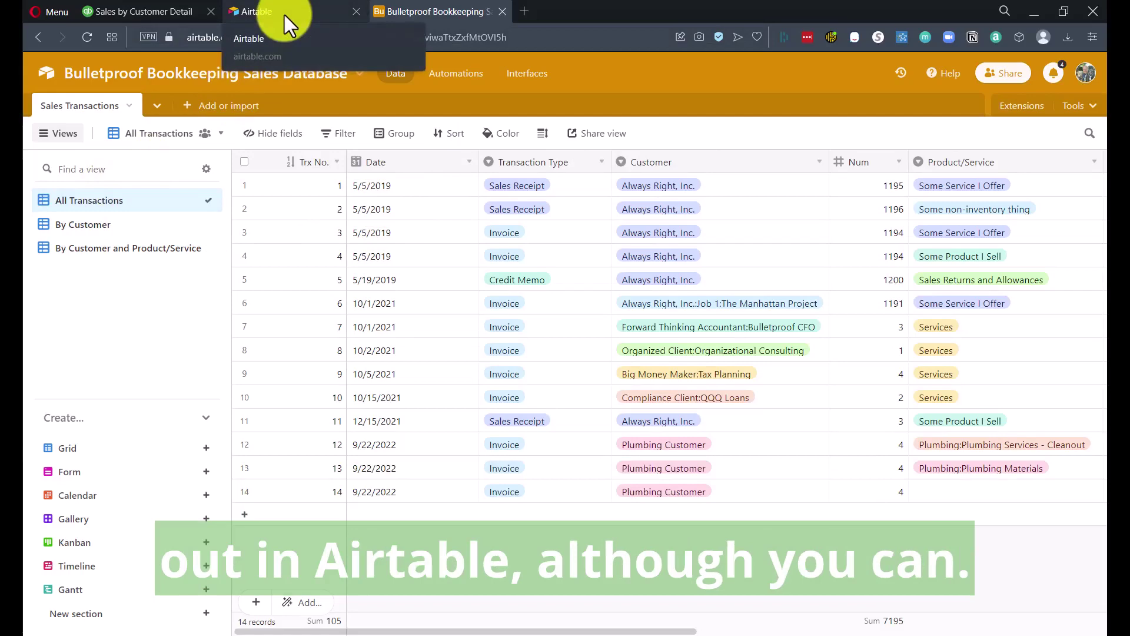
left_click(284, 15)
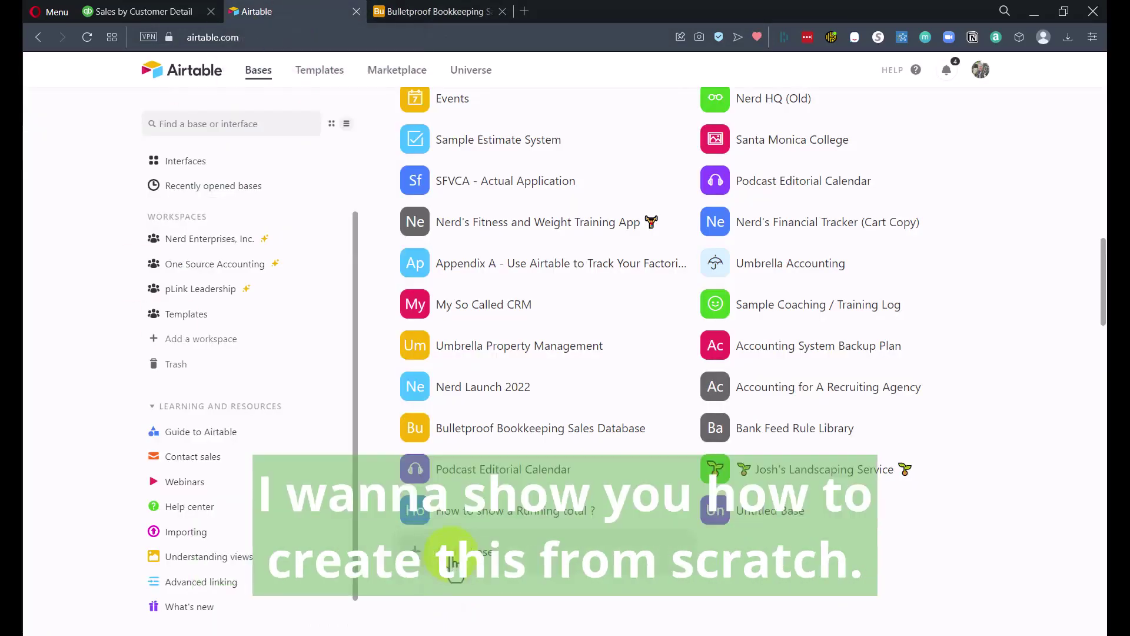
Step: Create a blank base and name it 'My Sample Customer Backup'
left_click(452, 562)
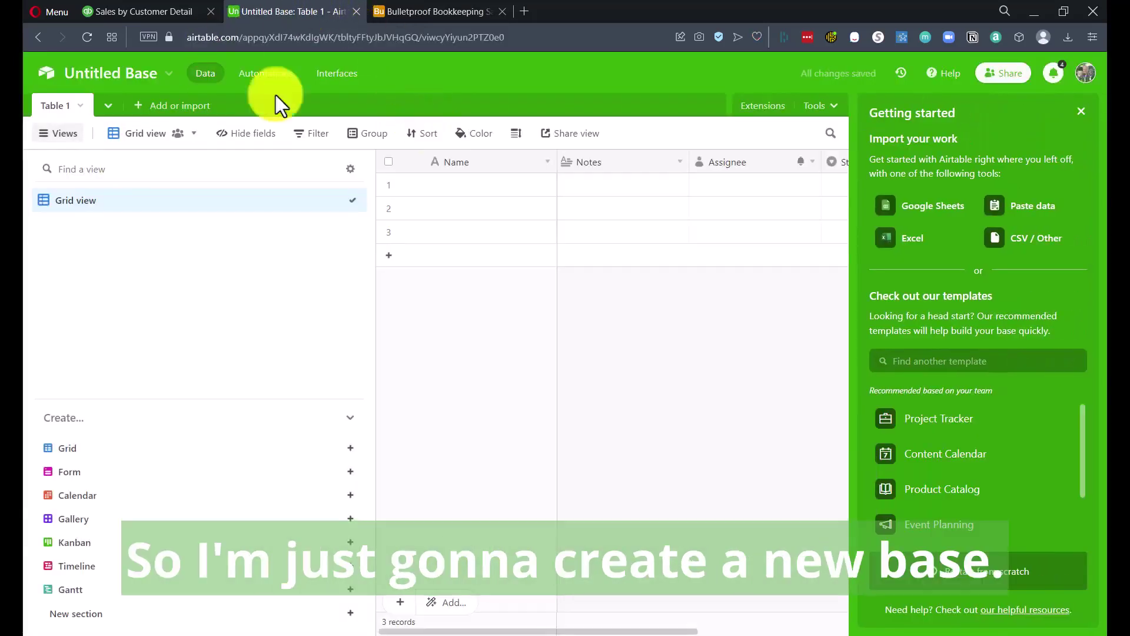
left_click(1080, 112)
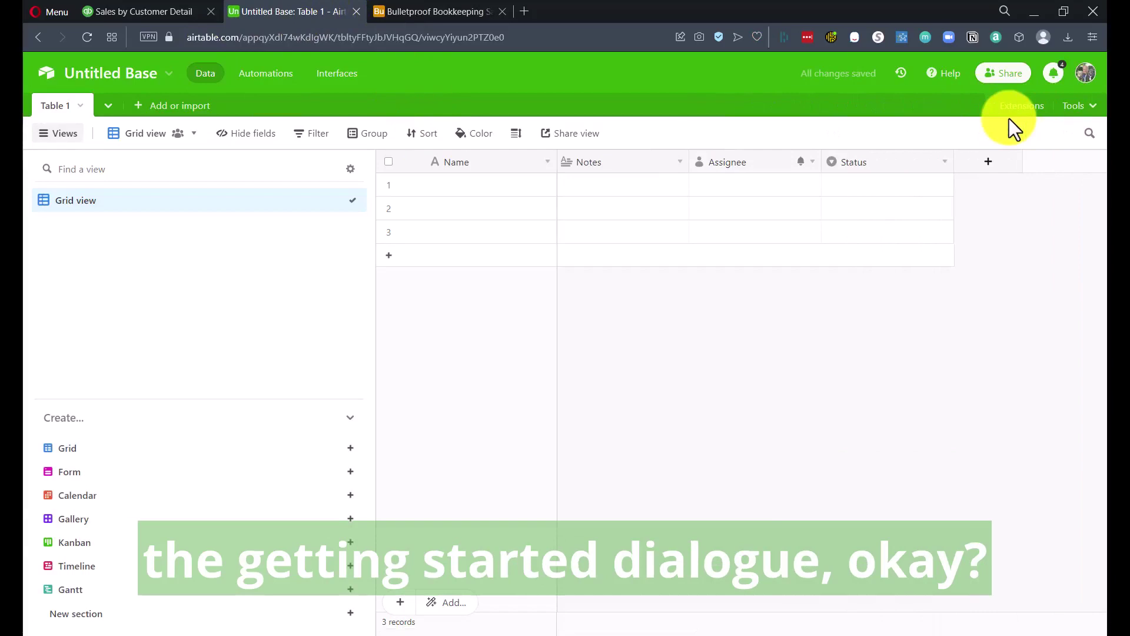
left_click(134, 89)
type("My Sample")
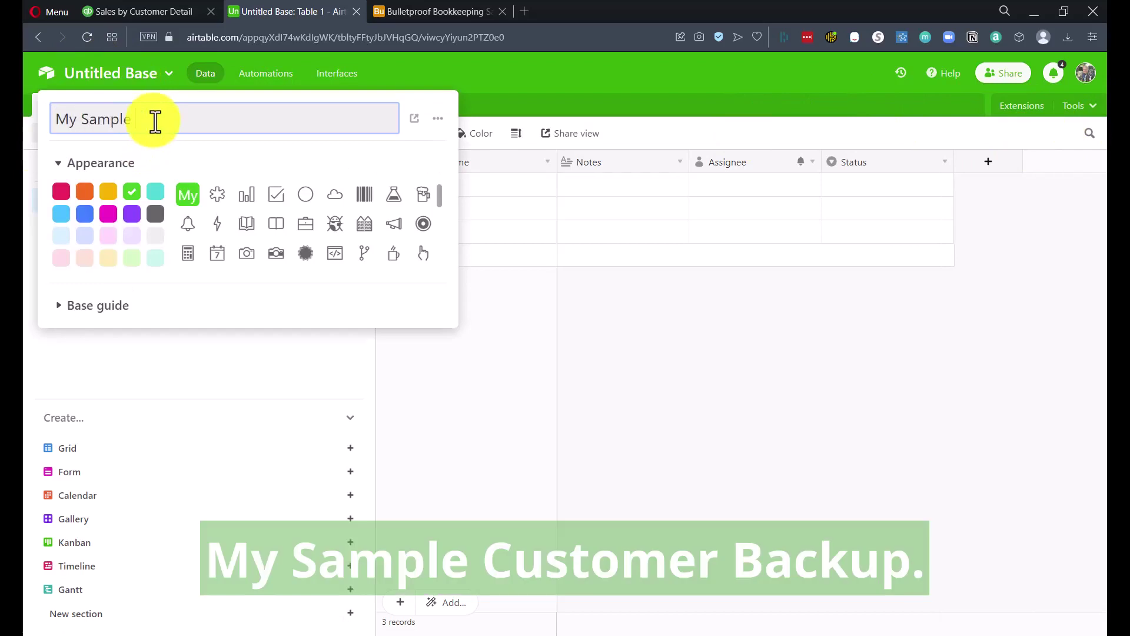
type(" Customer Backup")
key("Return")
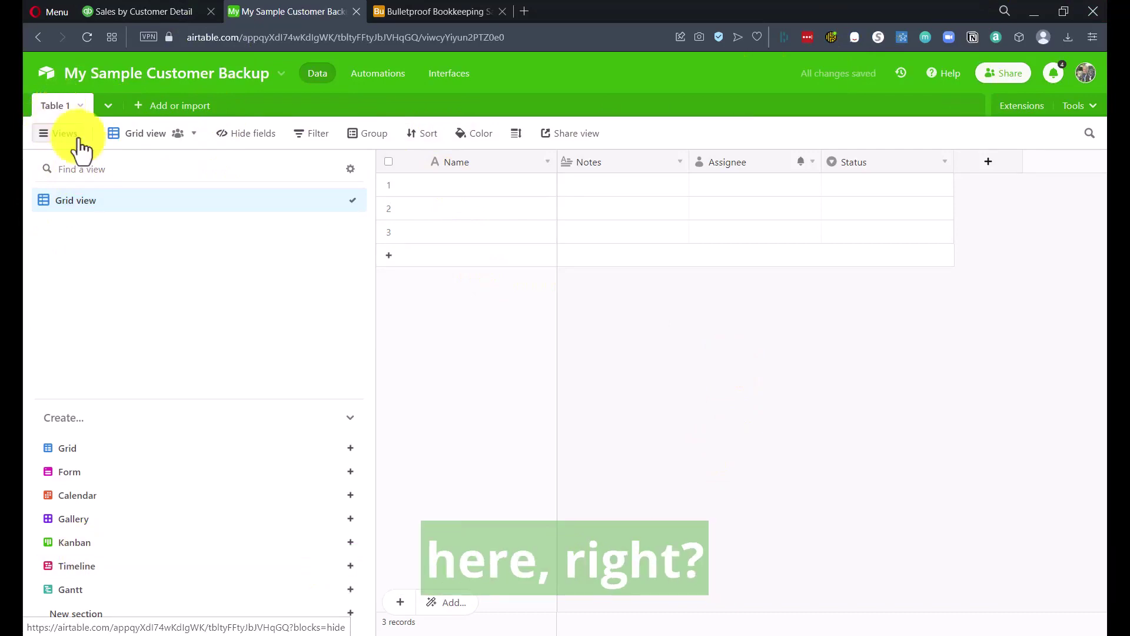
Step: Move the Bulletproof Bookkeeping base to the other screen and rename Table 1 to 'Sales Transactions'
left_click(436, 12)
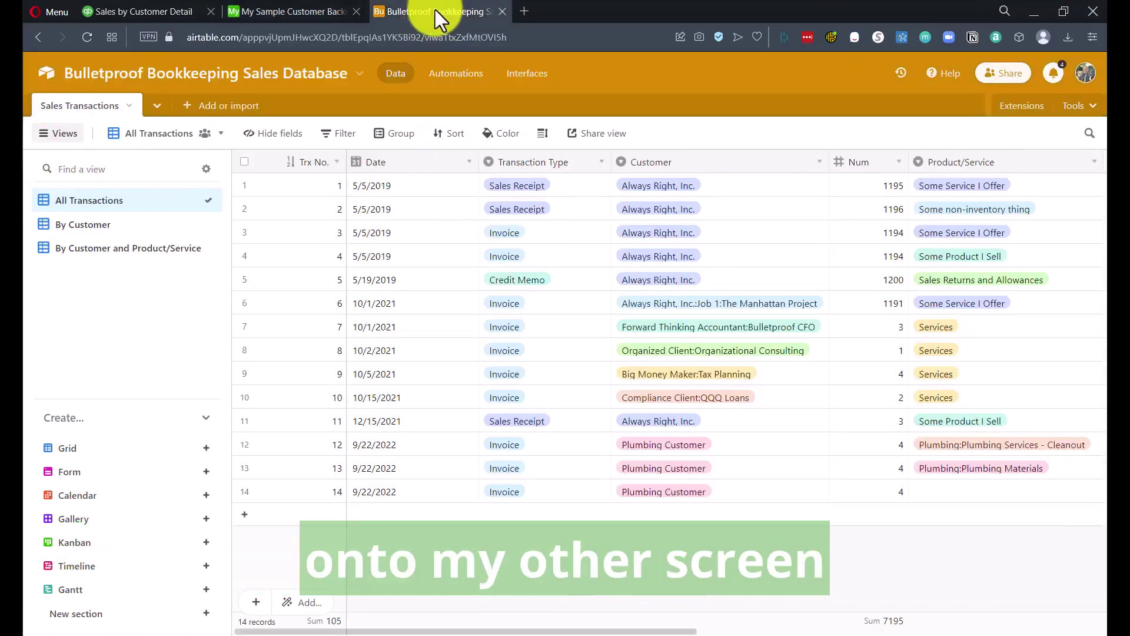
left_click_drag(436, 10, 1129, 82)
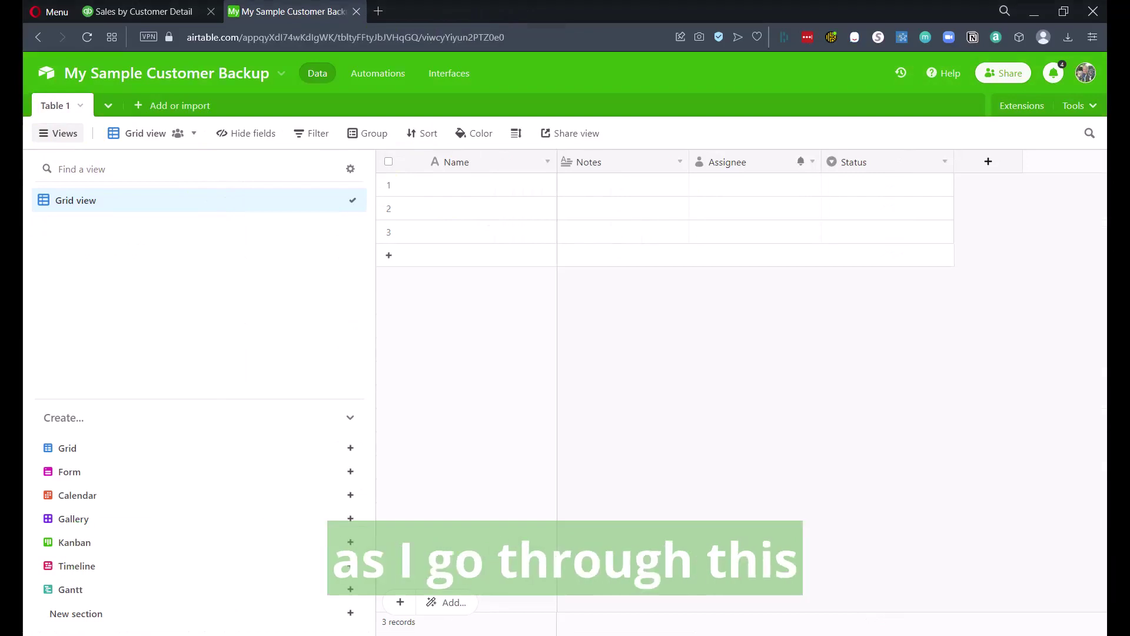
left_click(55, 105)
left_click(55, 104)
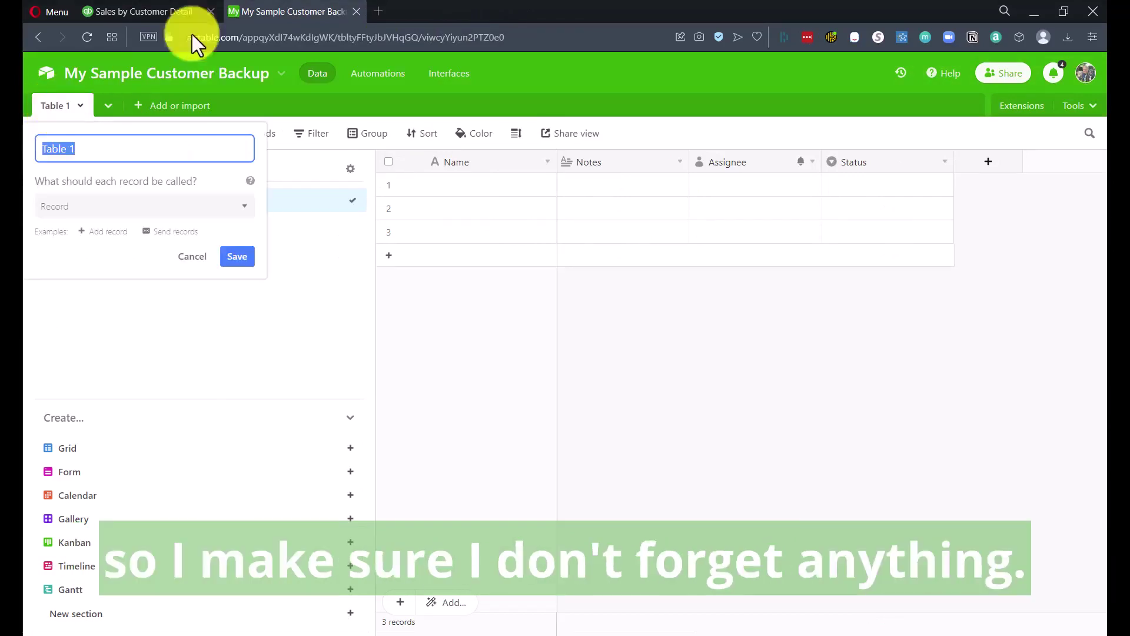
type("Sales Transactoins")
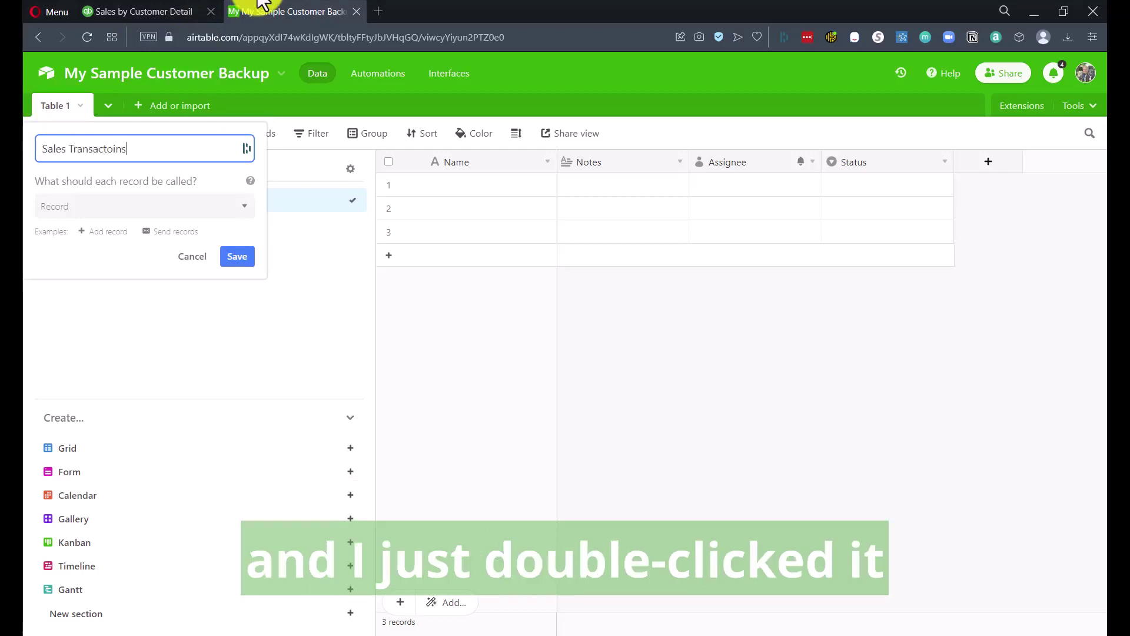
key("BackSpace")
key("BackSpace")
key("BackSpace")
key("BackSpace")
type("ions")
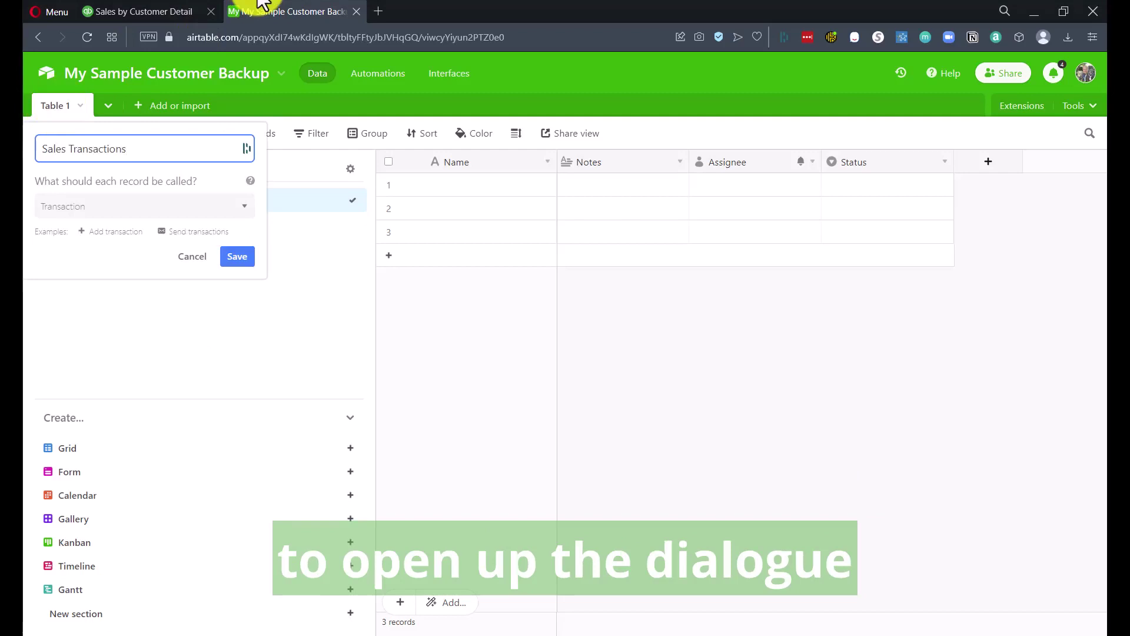
key("Return")
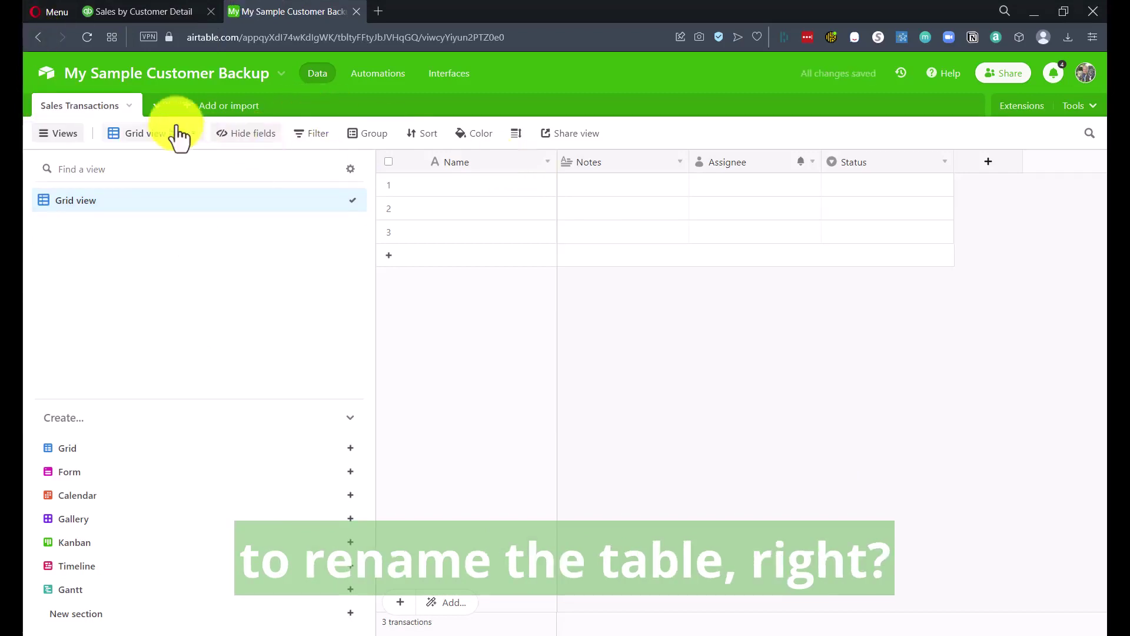
Step: Rename the Grid view to 'All Transactions'
double_click(84, 200)
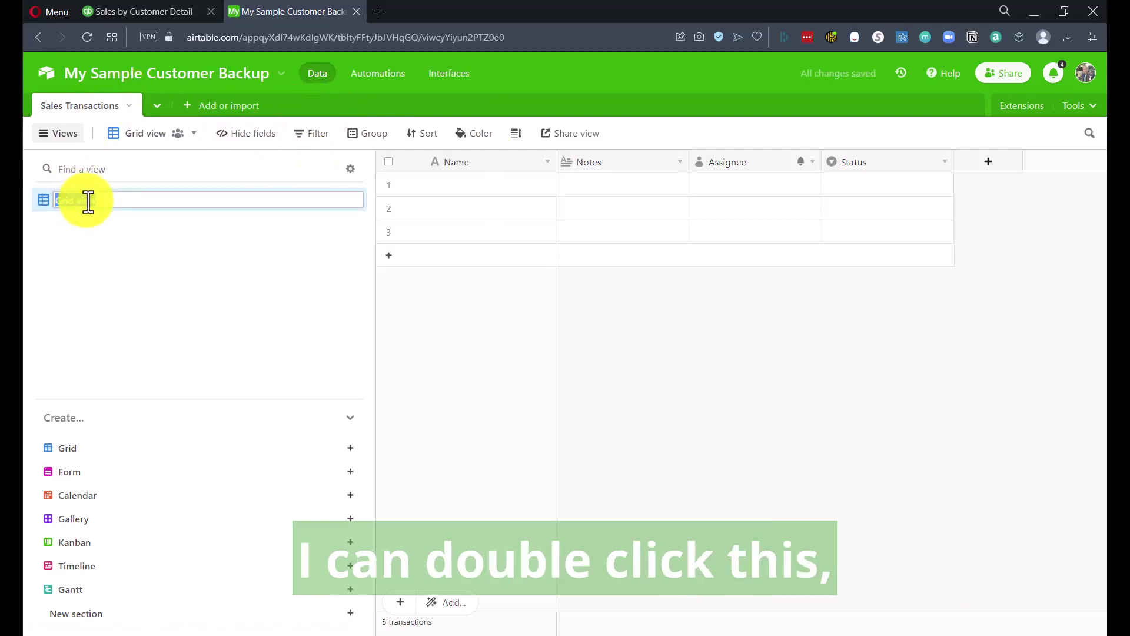
type("All T")
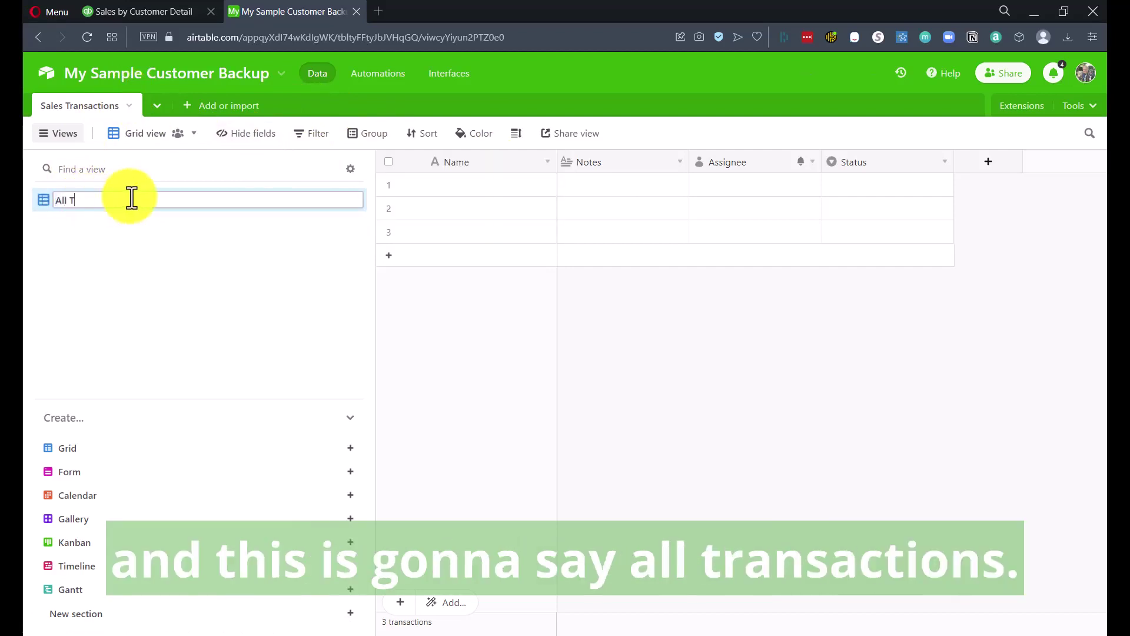
type("ransactions")
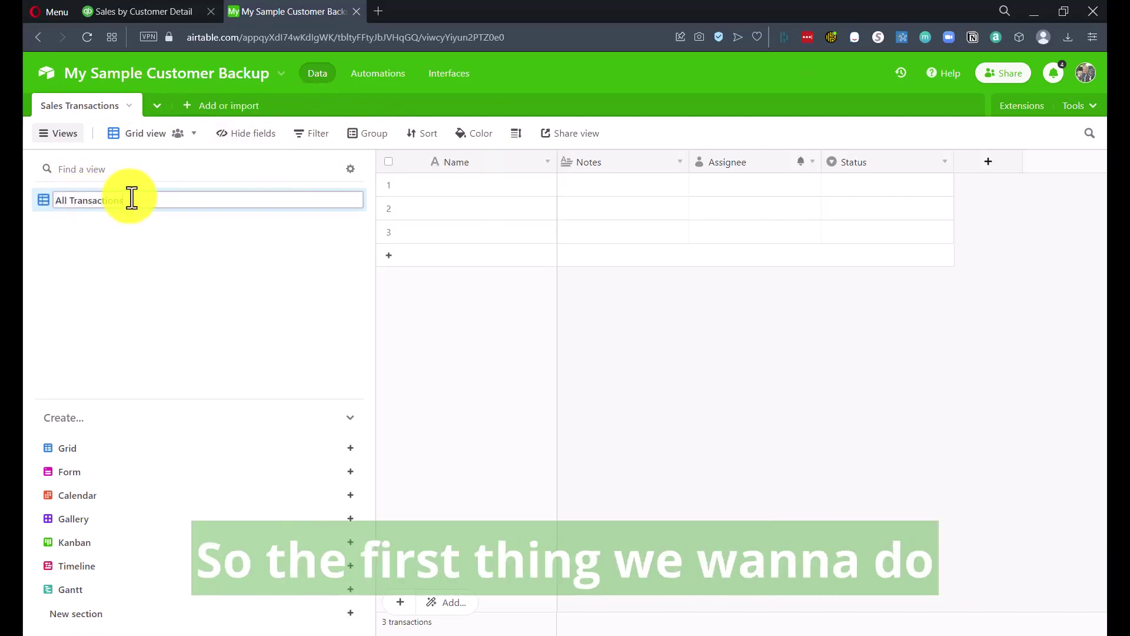
key("Return")
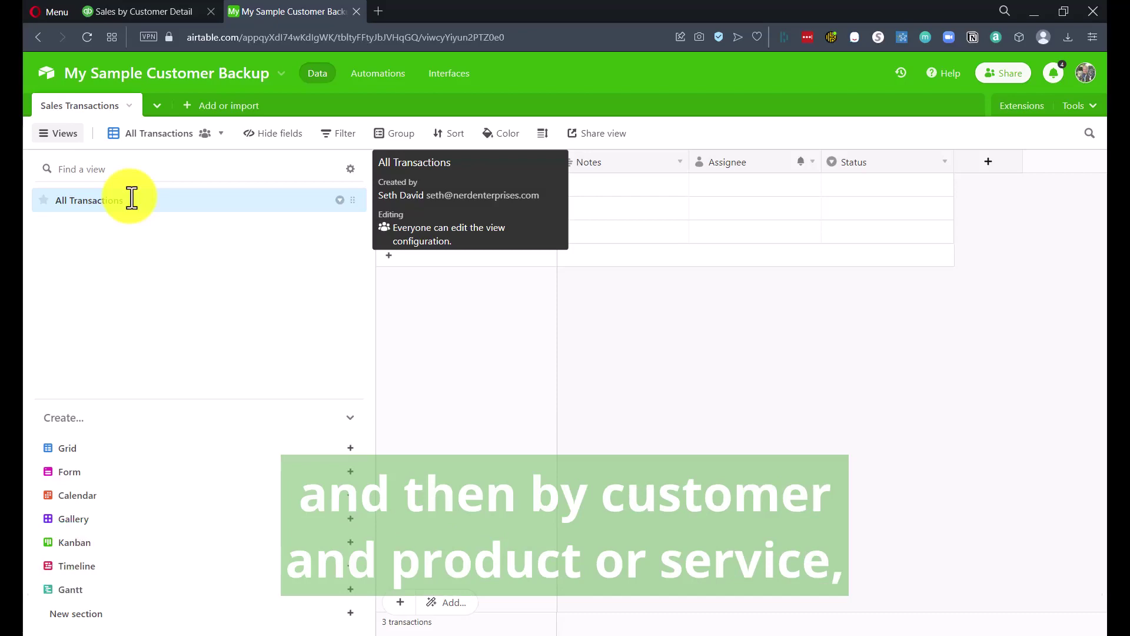
left_click(159, 13)
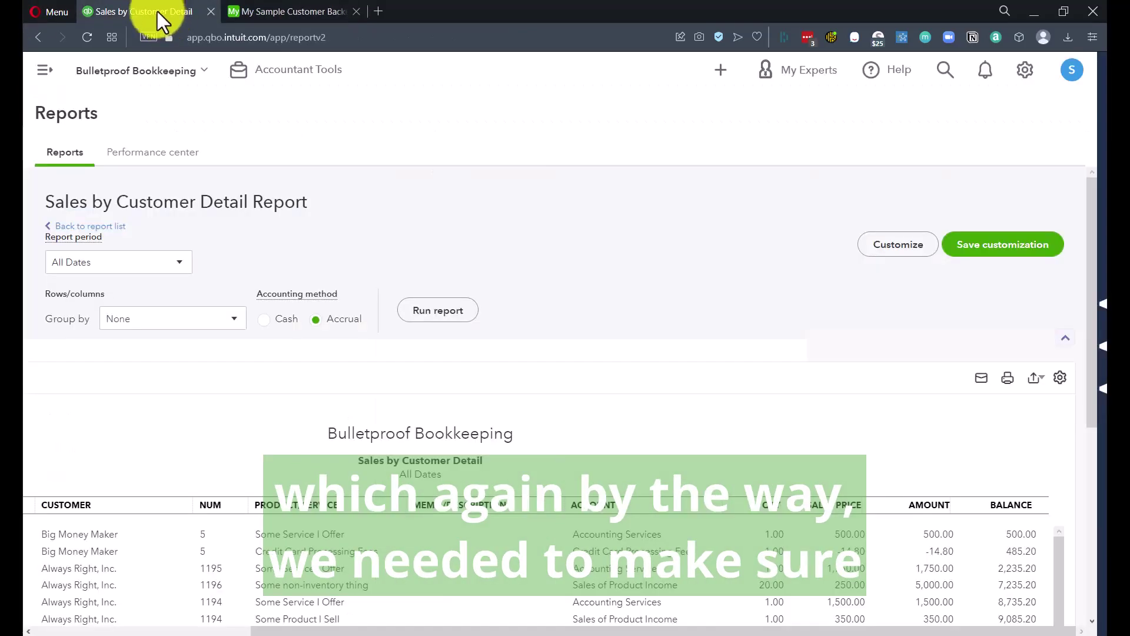
scroll(786, 393, "down", 4)
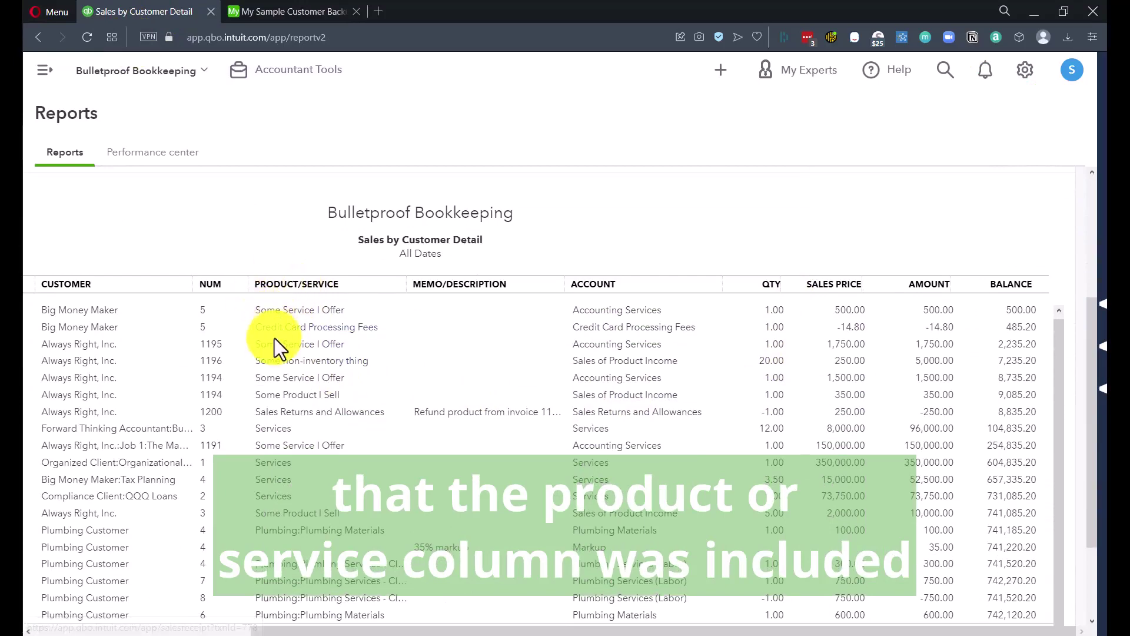
scroll(289, 312, "down", 2)
scroll(306, 289, "up", 1)
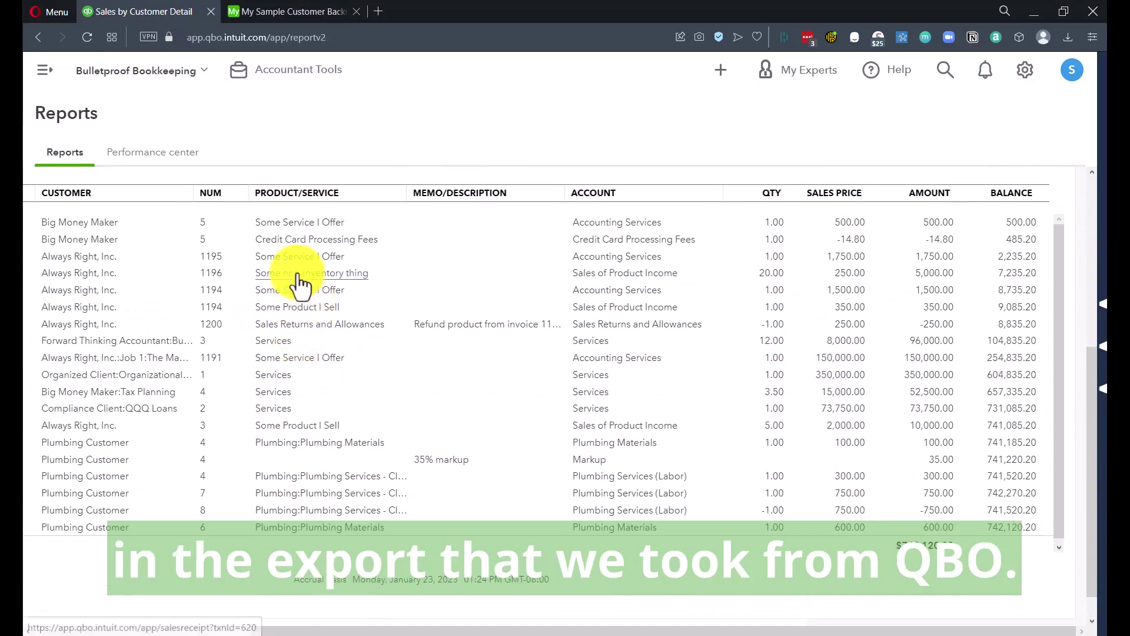
left_click(260, 10)
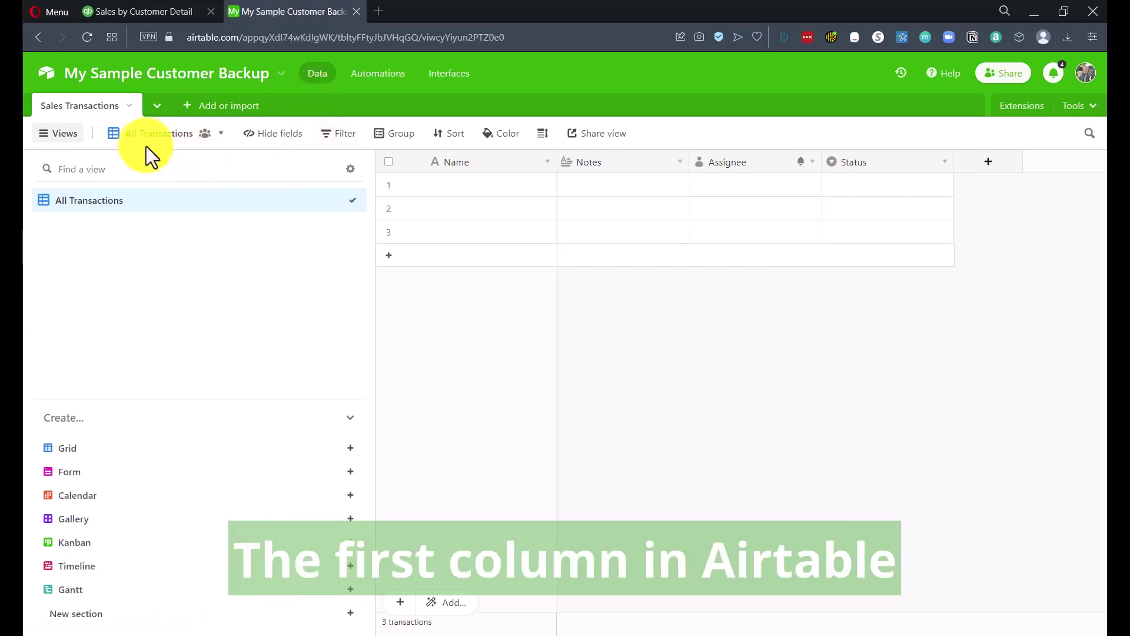
Step: Rename the Name field to 'Trx #' and change its type to Autonumber
left_click(478, 192)
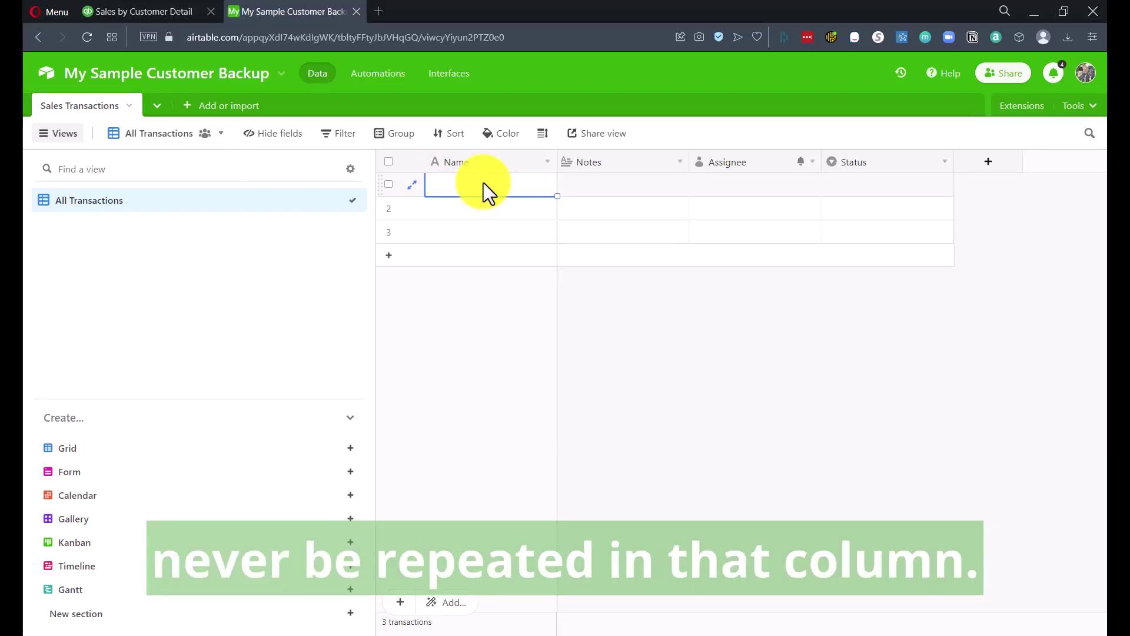
double_click(496, 164)
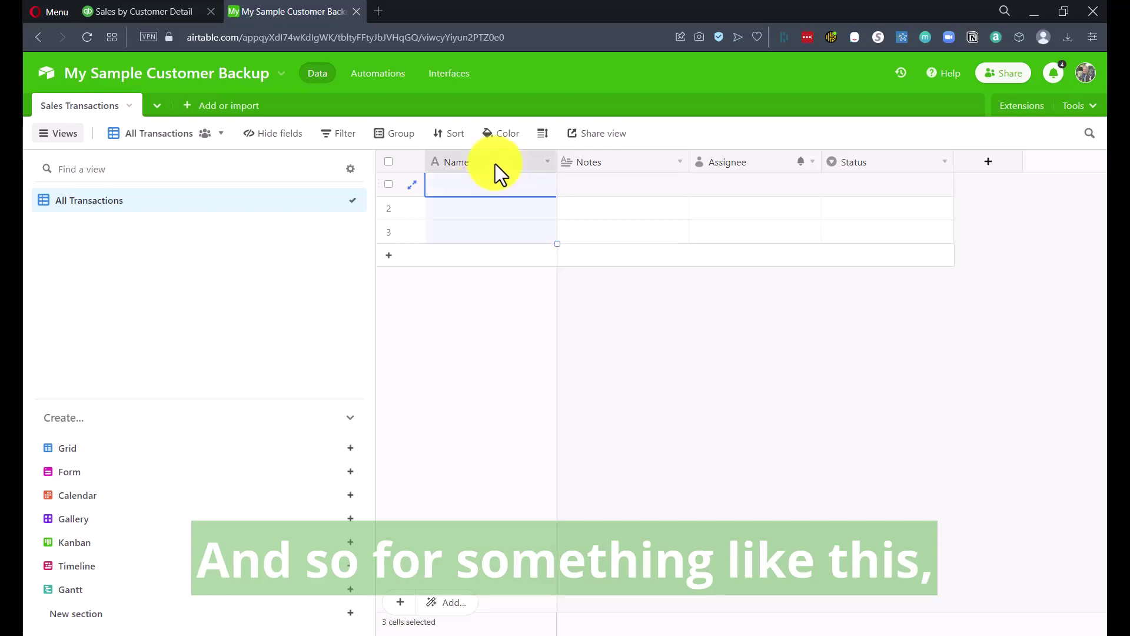
type("Tr")
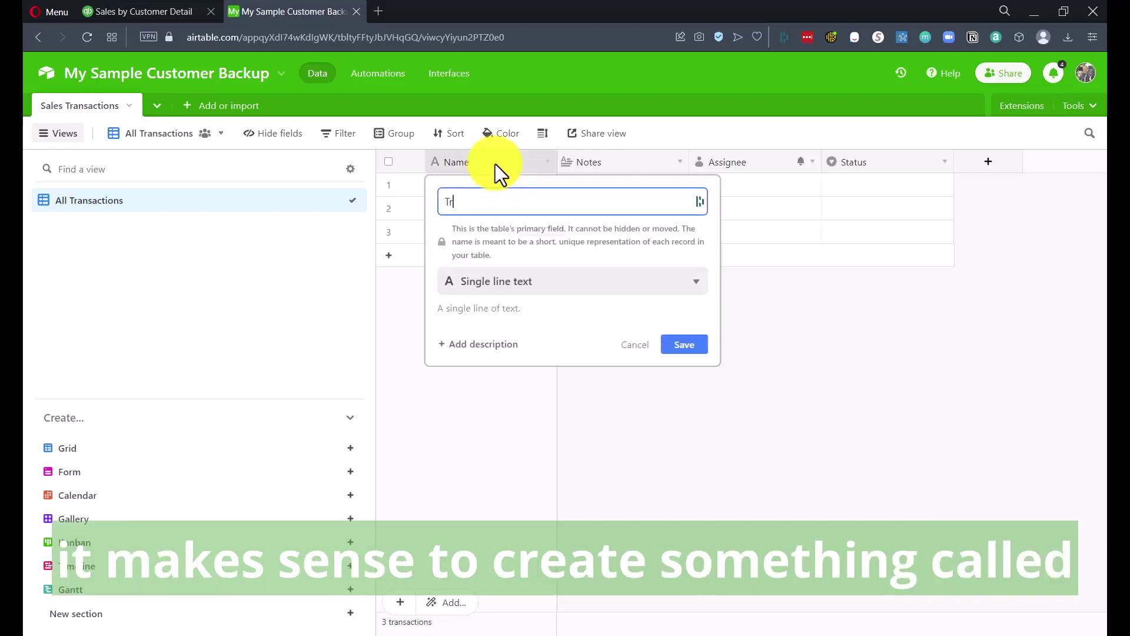
type("x #")
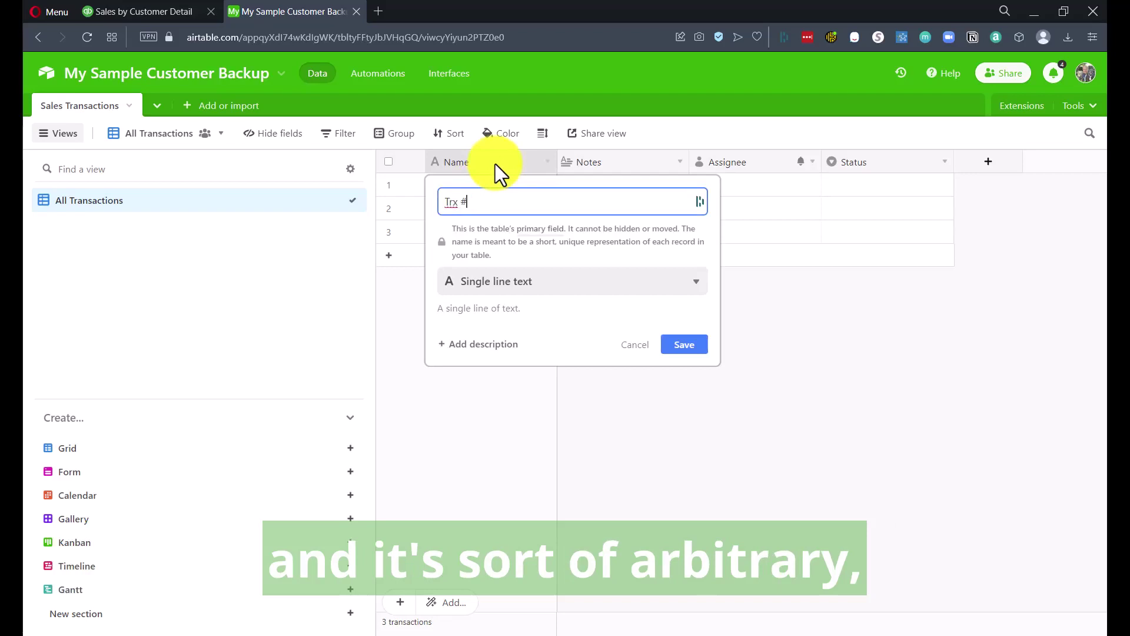
left_click(492, 288)
scroll(559, 371, "down", 5)
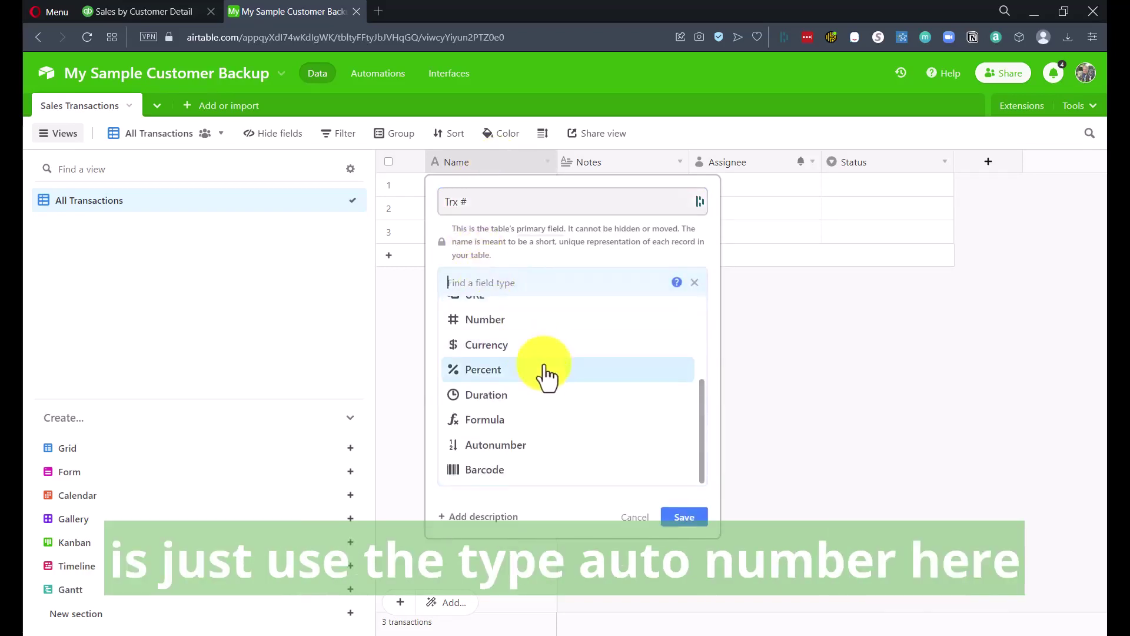
left_click(486, 447)
left_click(700, 347)
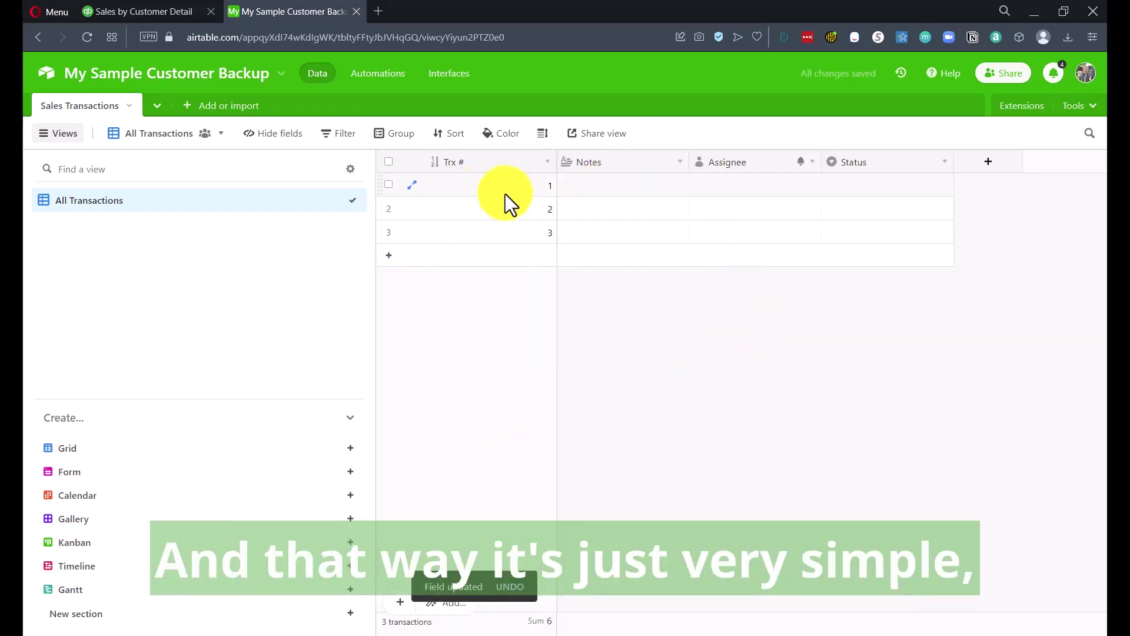
Step: Delete the Notes, Assignee and Status fields from the table
left_click(584, 183)
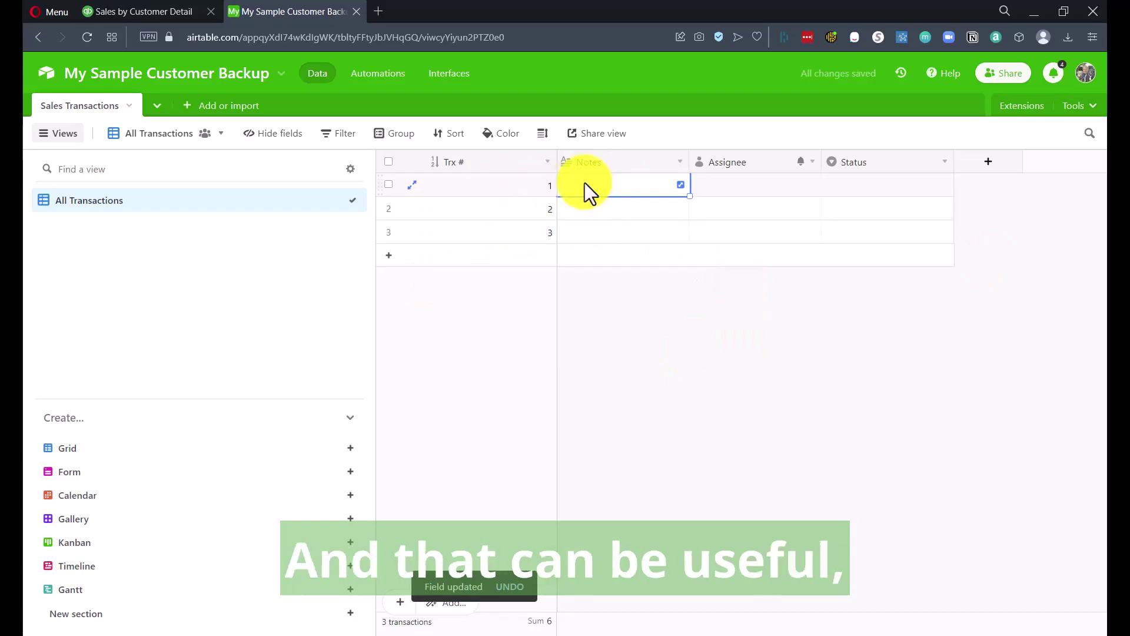
left_click(612, 168)
right_click(620, 164)
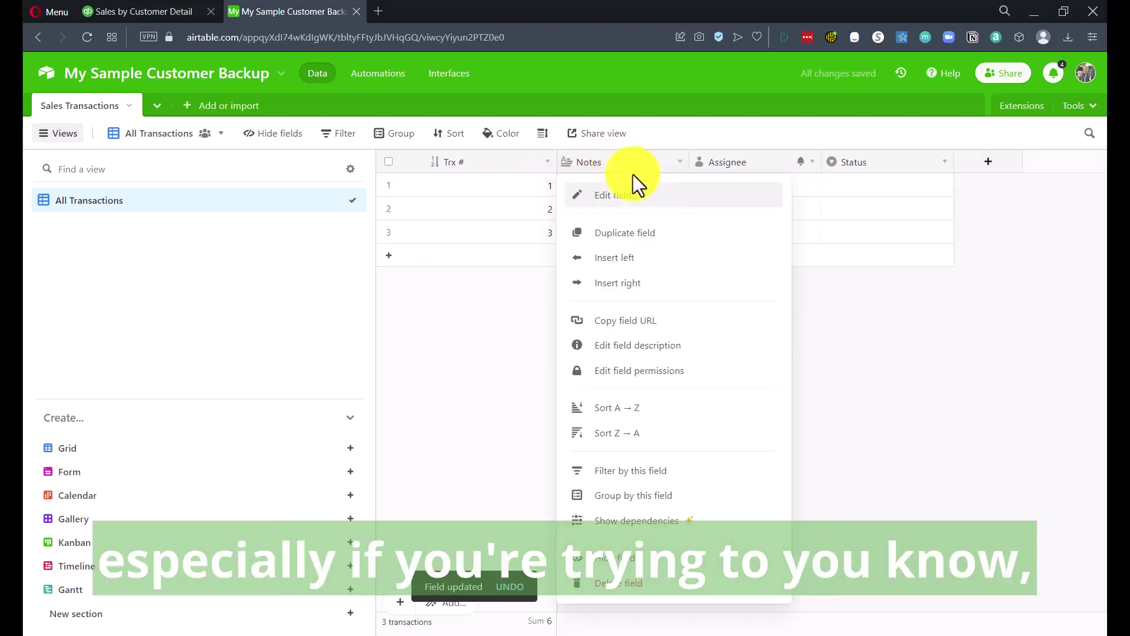
key("Escape")
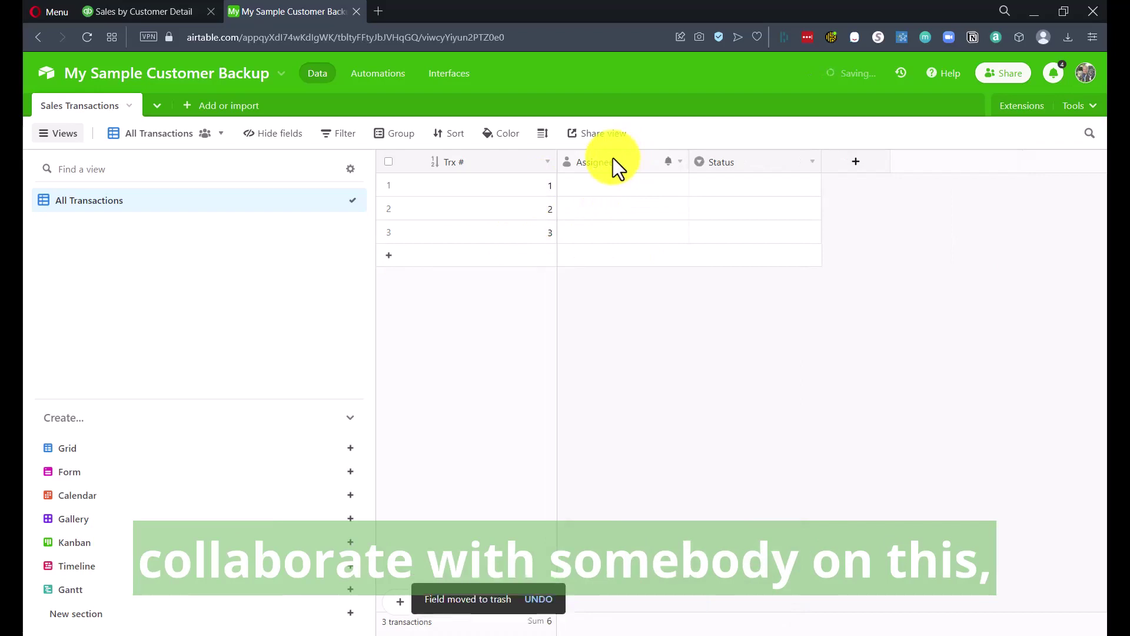
right_click(612, 159)
left_click(612, 594)
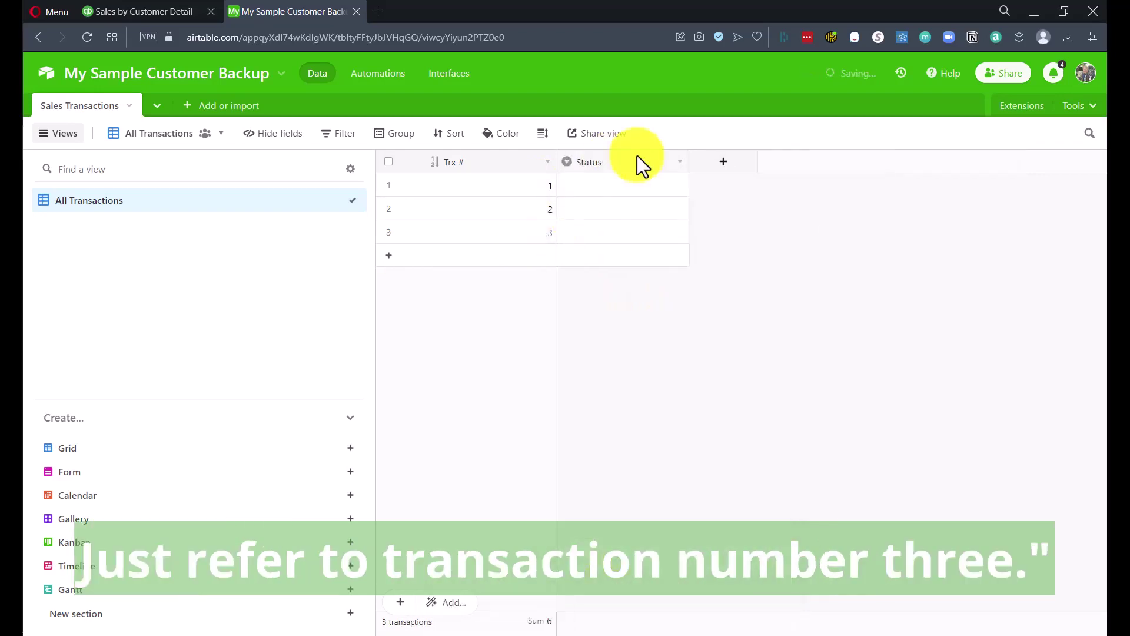
right_click(620, 161)
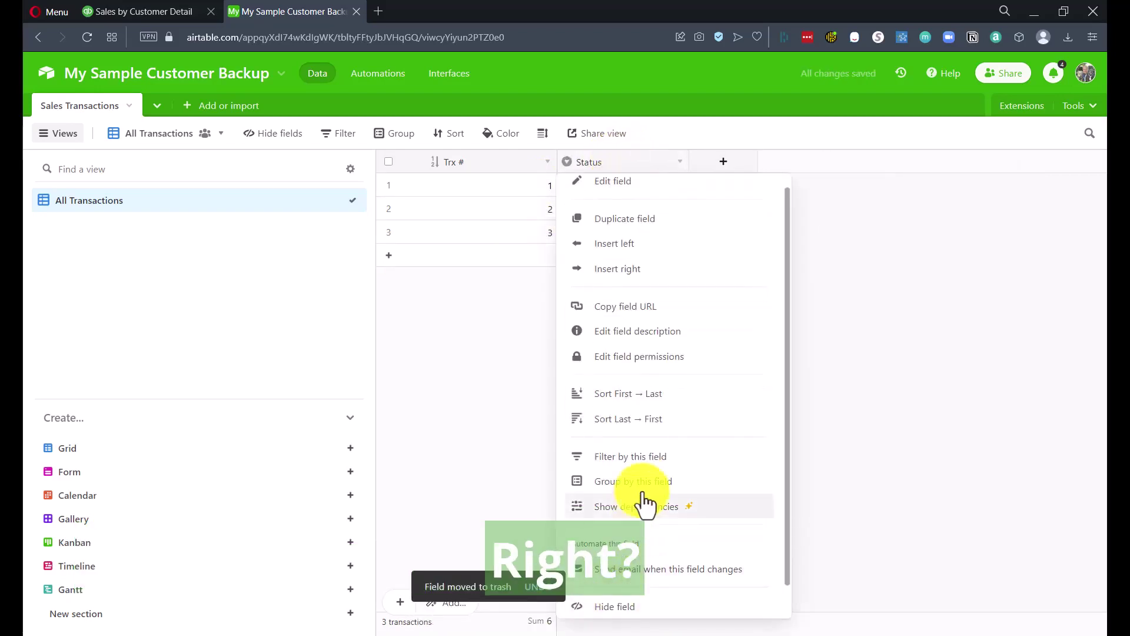
scroll(642, 565, "down", 1)
left_click(612, 613)
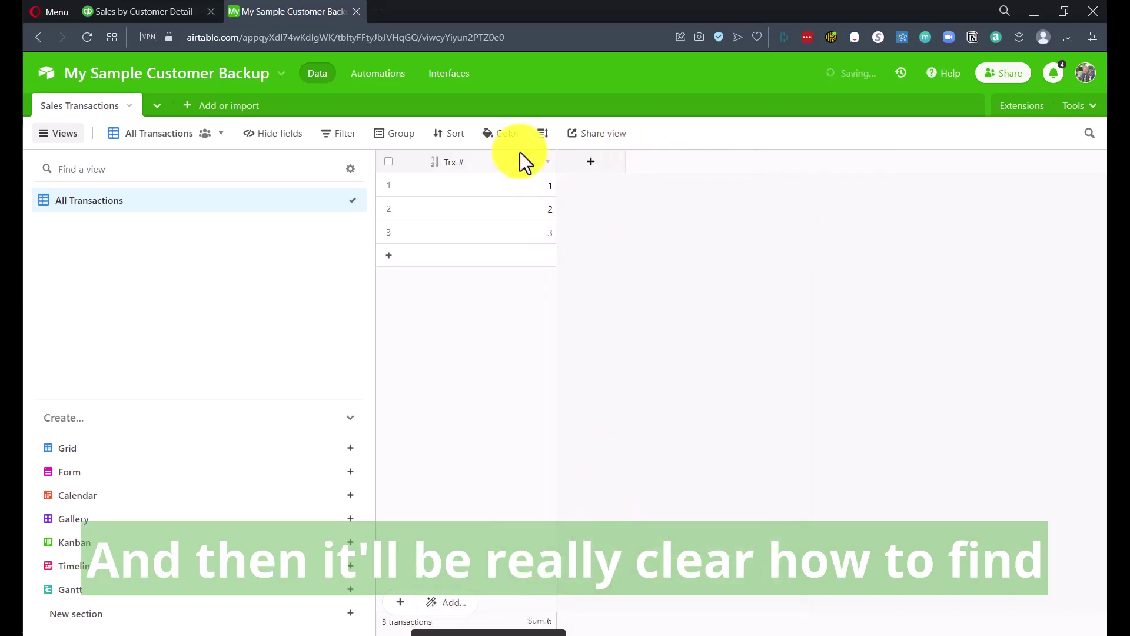
Step: Add a new field named 'Date' using the Date field type
left_click(593, 163)
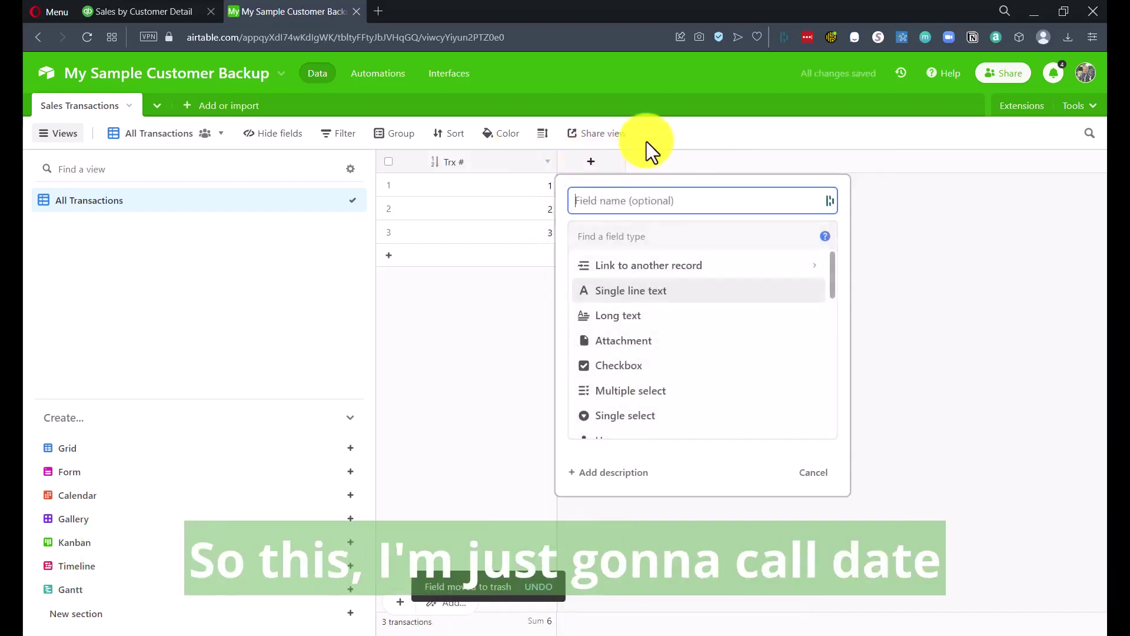
type("Date")
left_click(590, 234)
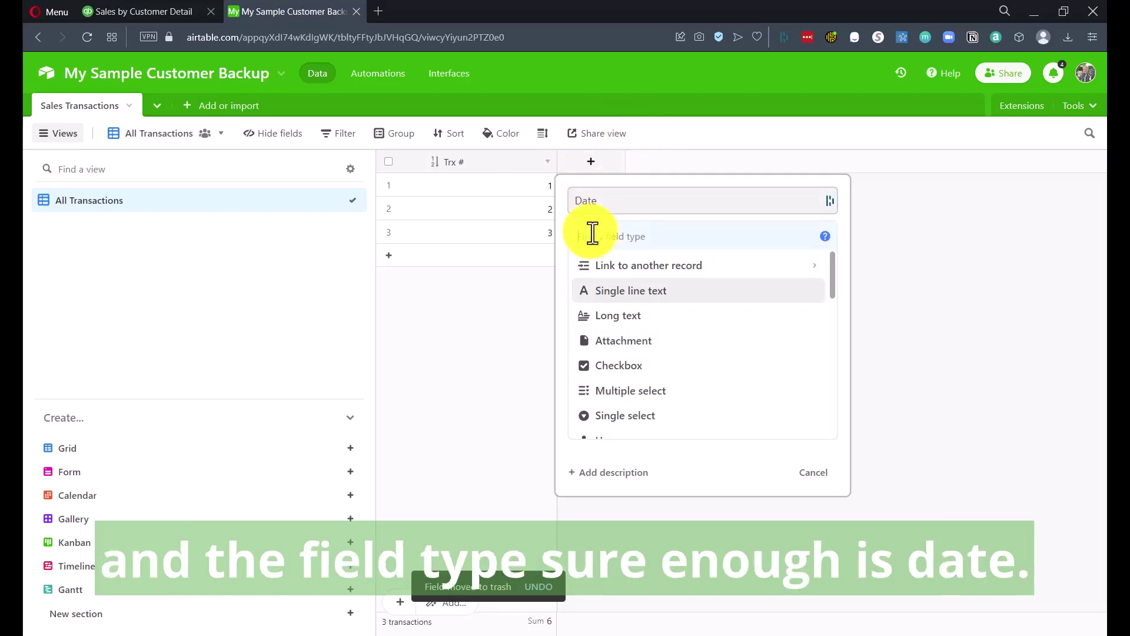
type("Date")
left_click(599, 268)
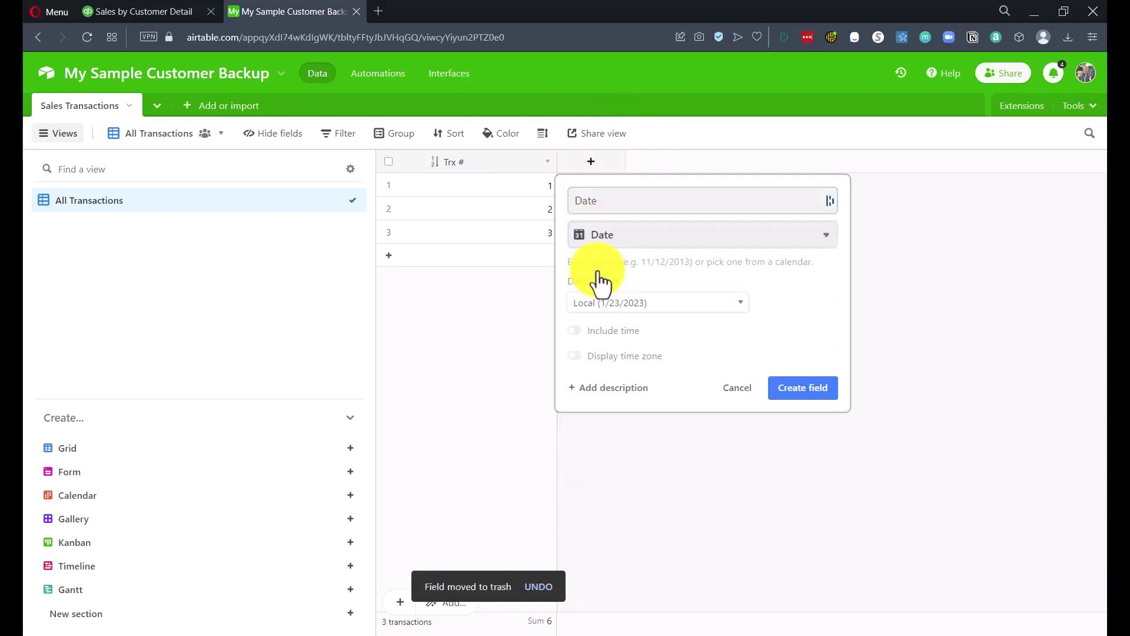
left_click(794, 389)
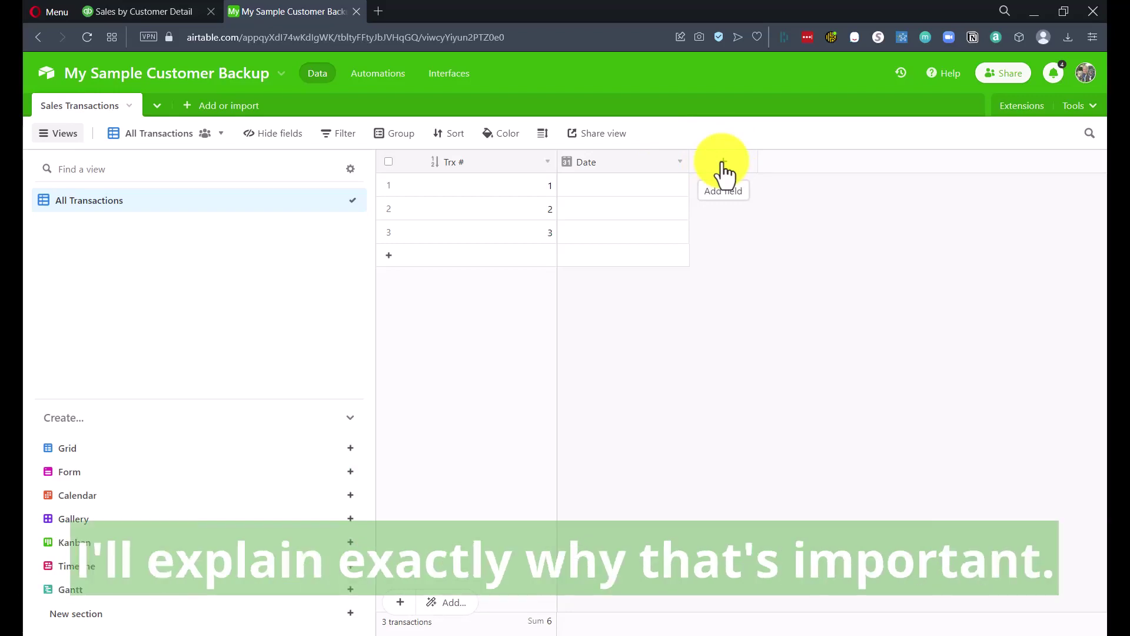
Step: Add a single line text field named 'Customer'
left_click(722, 165)
left_click(731, 290)
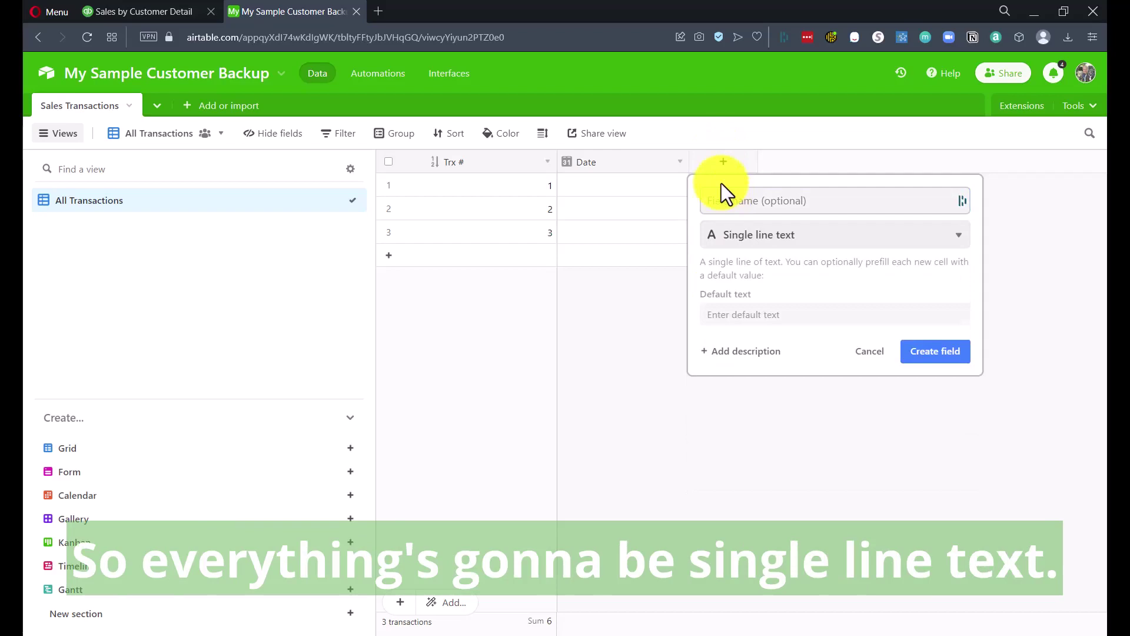
left_click(722, 199)
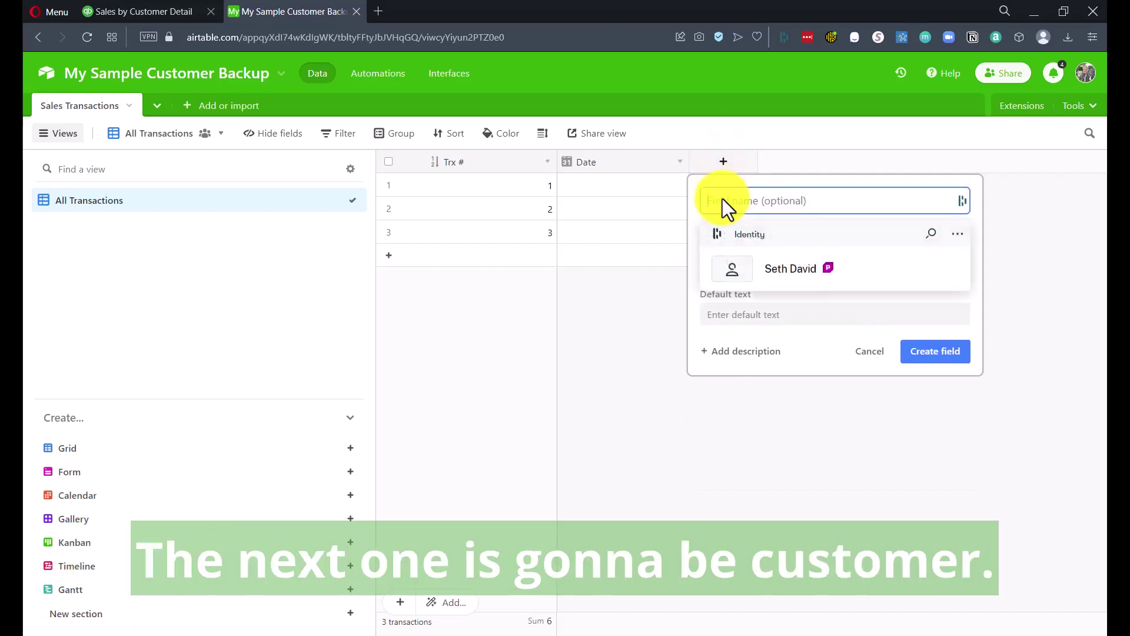
type("Cu")
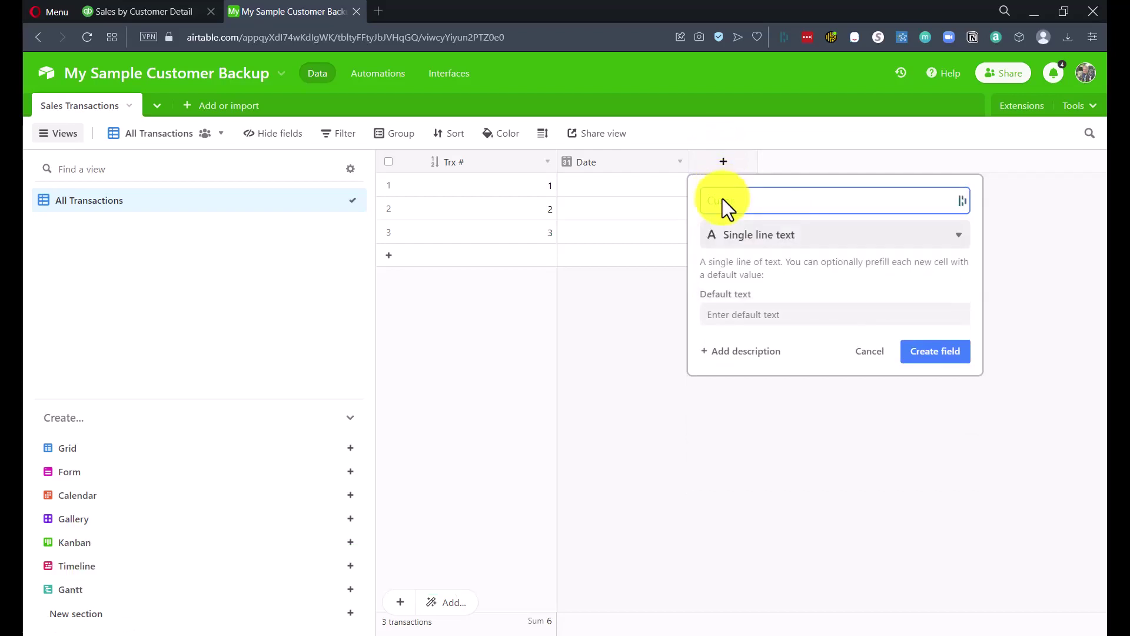
type("stomer")
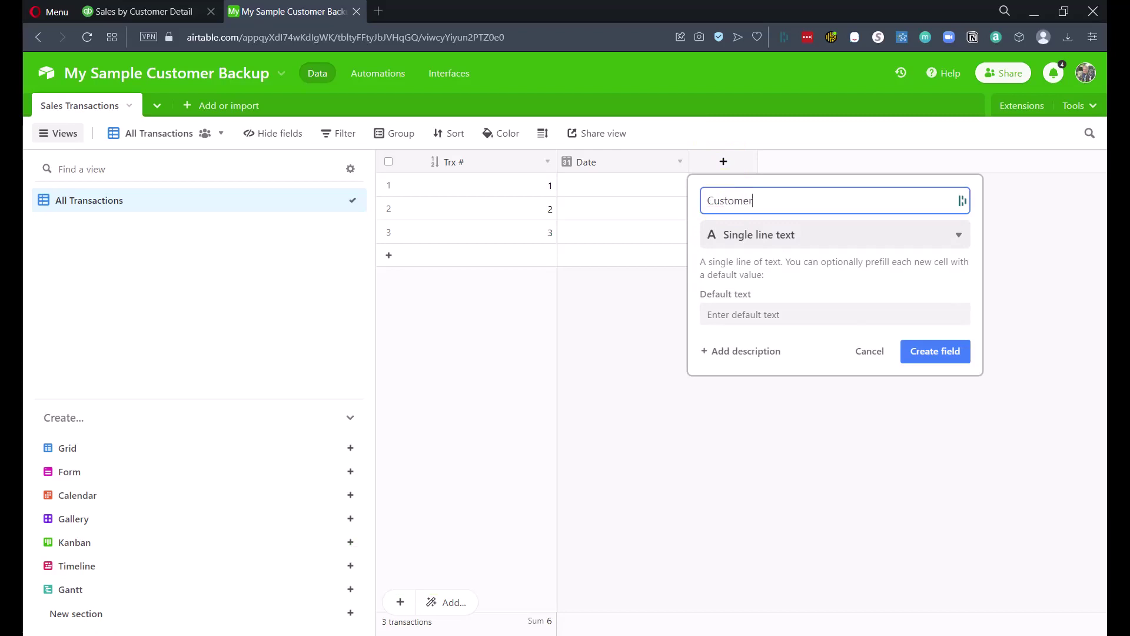
key("Return")
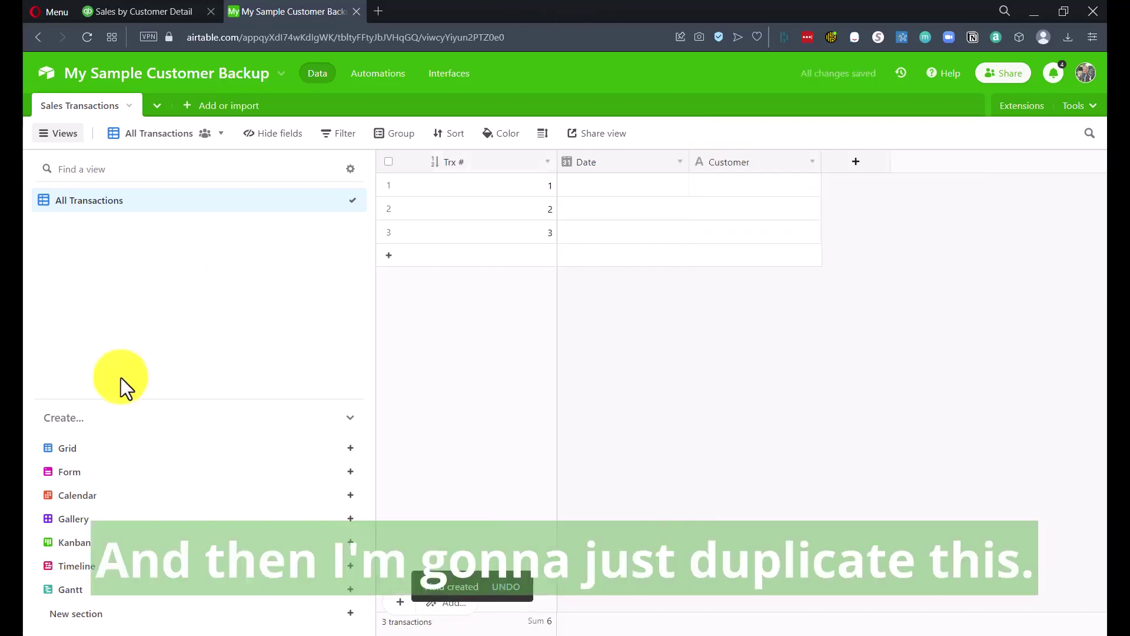
Step: Duplicate the Customer field and rename the copy 'Transaction Number'
right_click(762, 168)
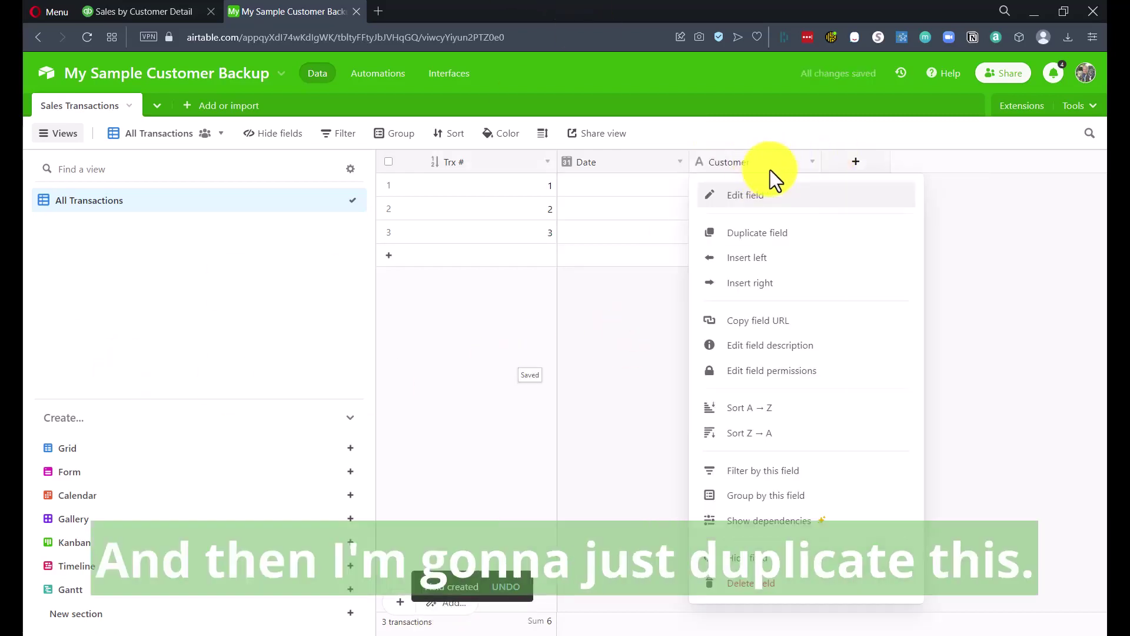
left_click(759, 234)
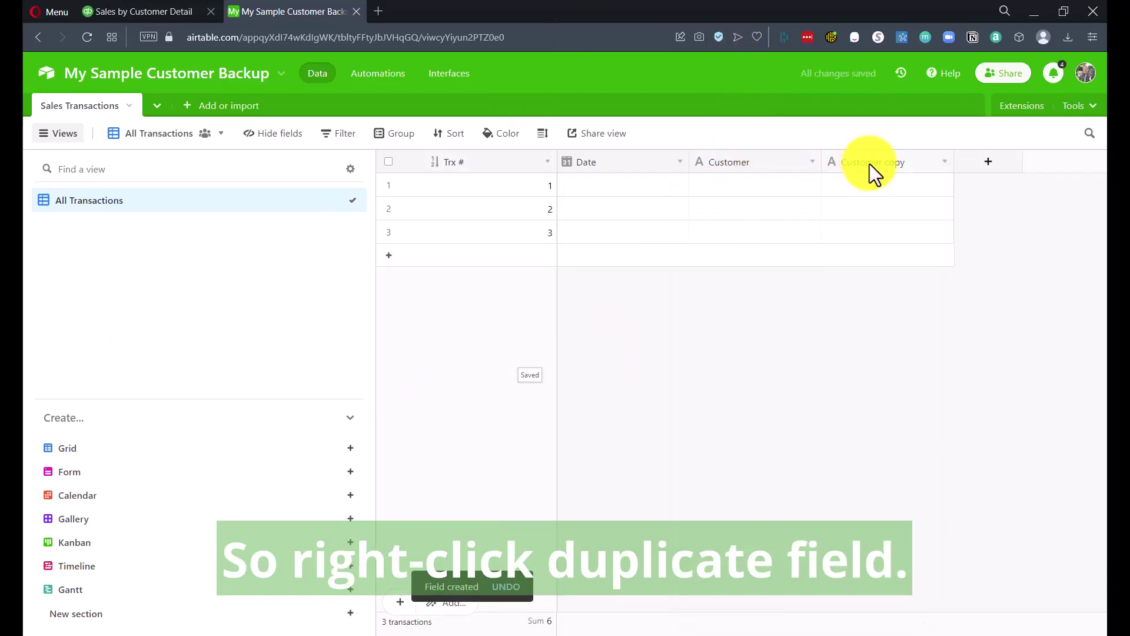
double_click(870, 163)
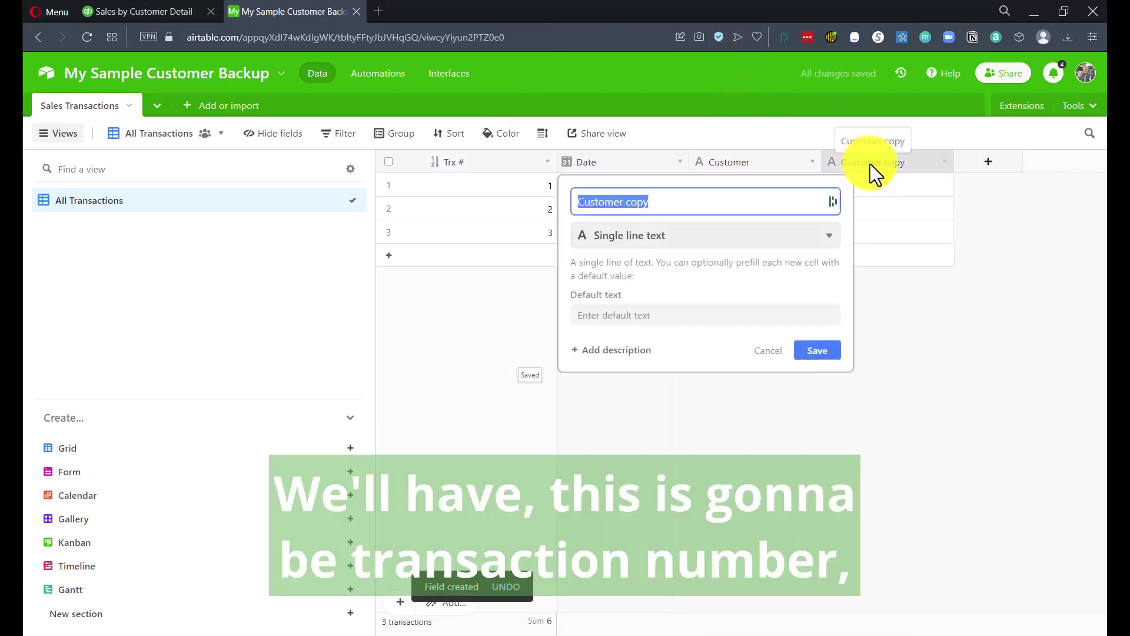
key("BackSpace")
type("Tra")
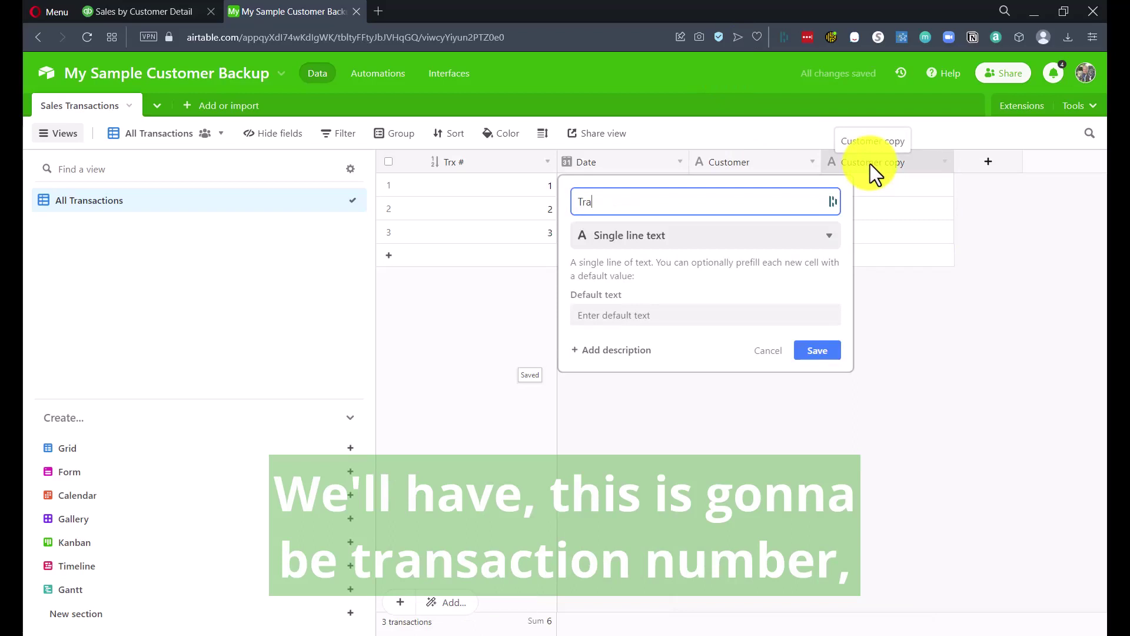
type("nsaction Number")
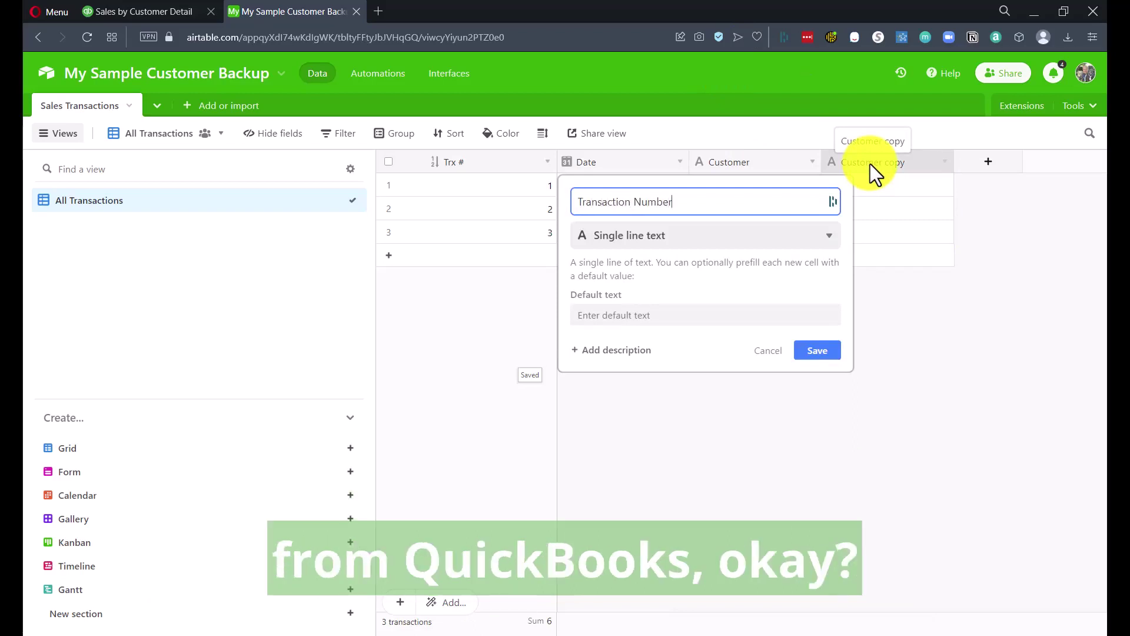
left_click(815, 350)
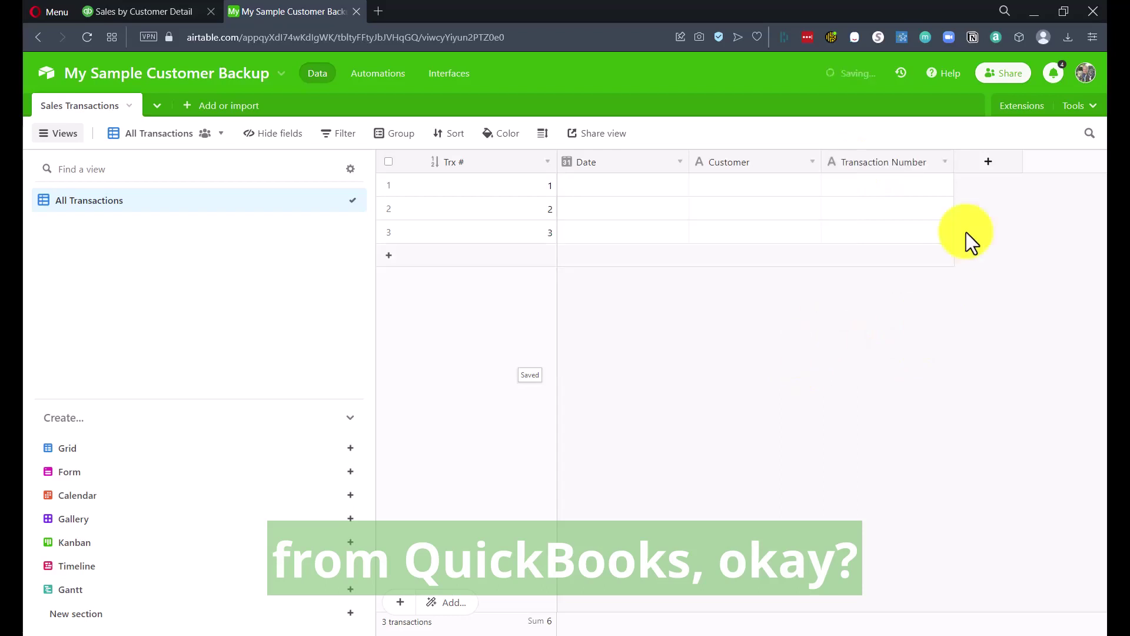
left_click(989, 164)
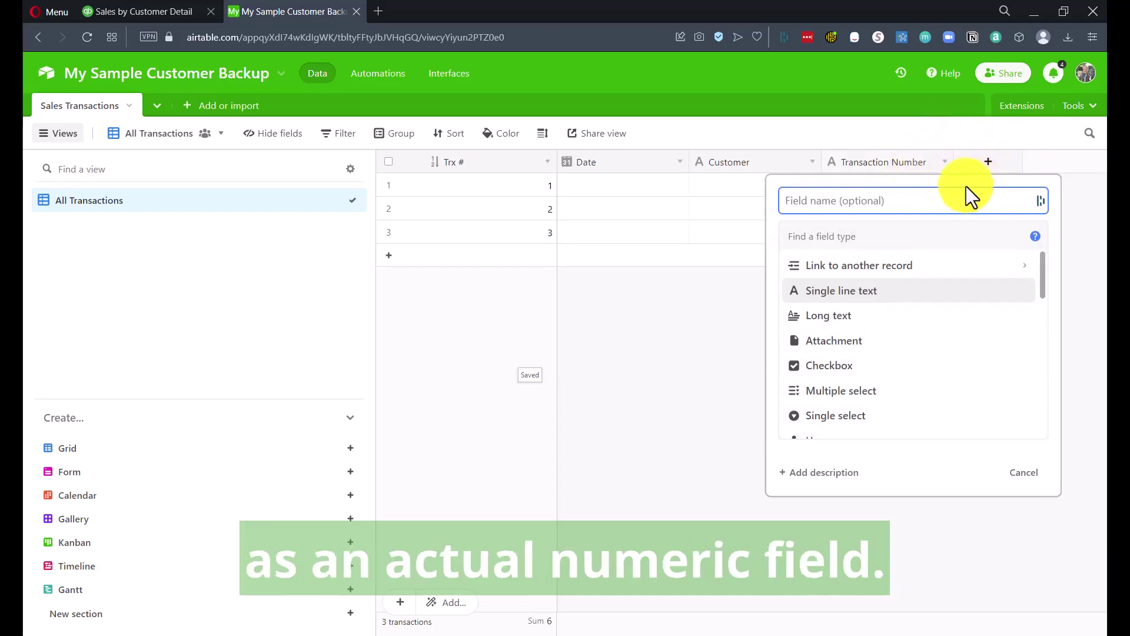
Step: Name the new field 'Product / Service'
left_click(957, 200)
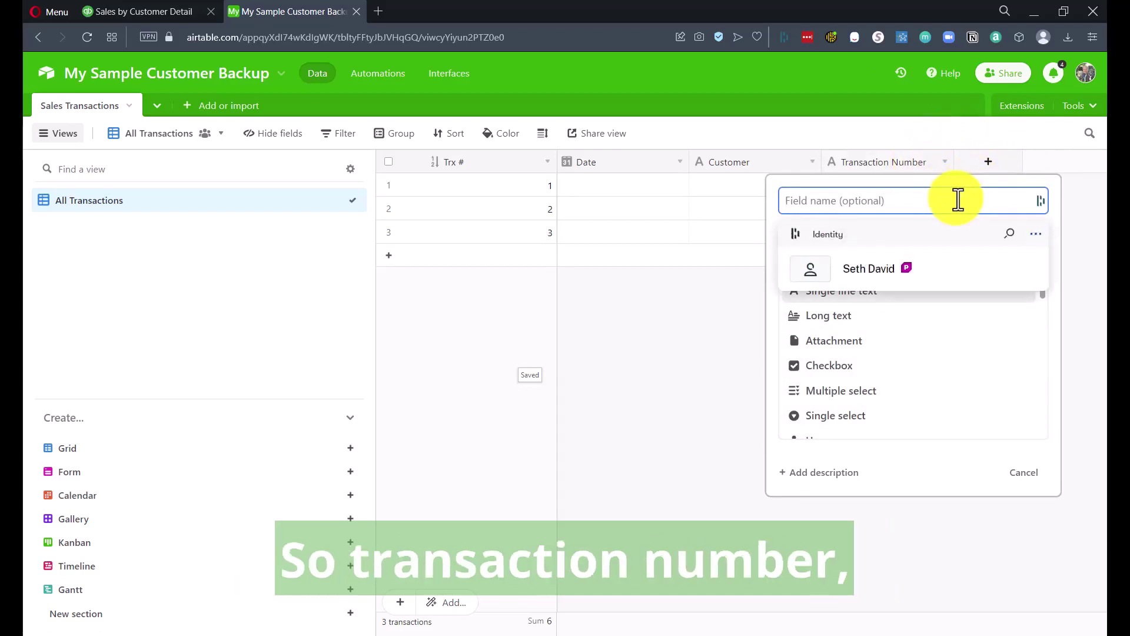
type("Produc")
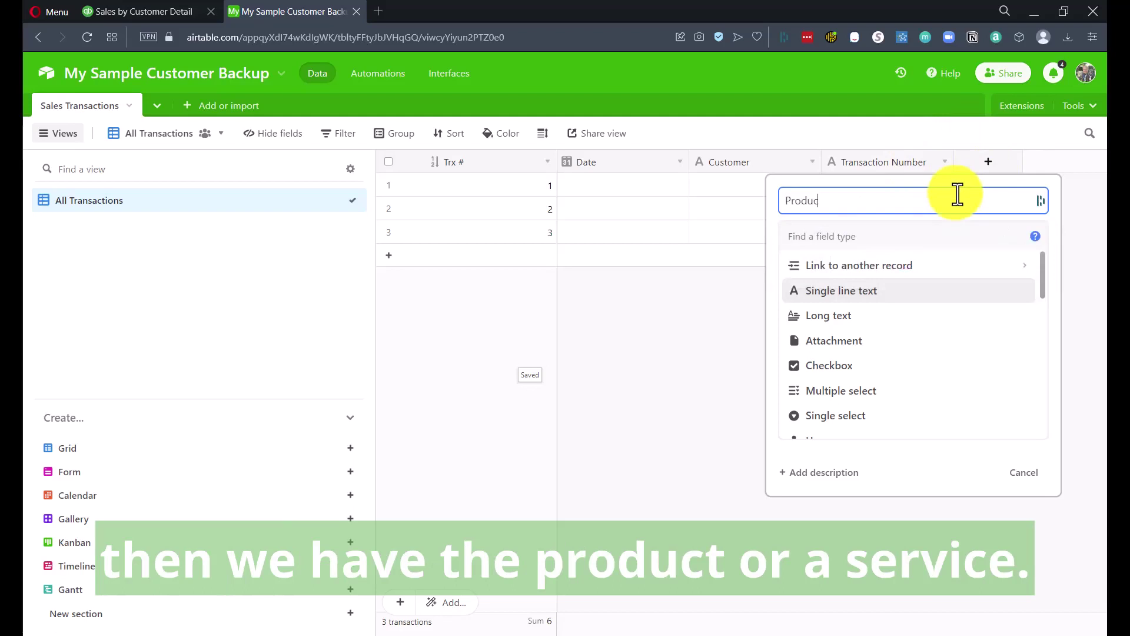
type("t / Ser")
key("BackSpace")
type("v")
type("rvic")
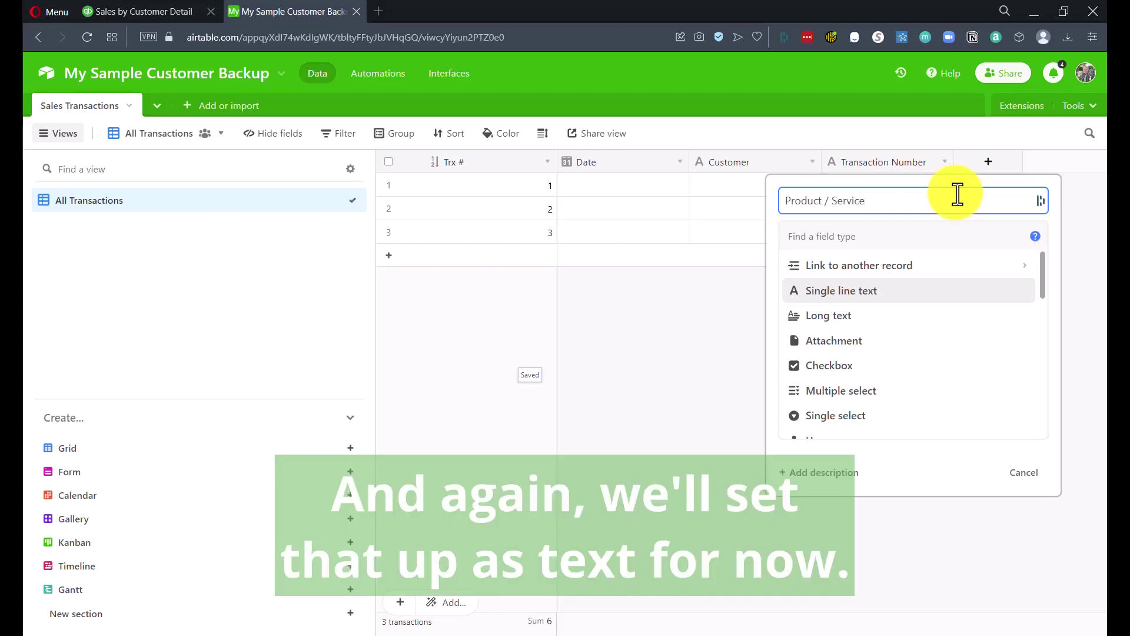
key("Return")
left_click(970, 186)
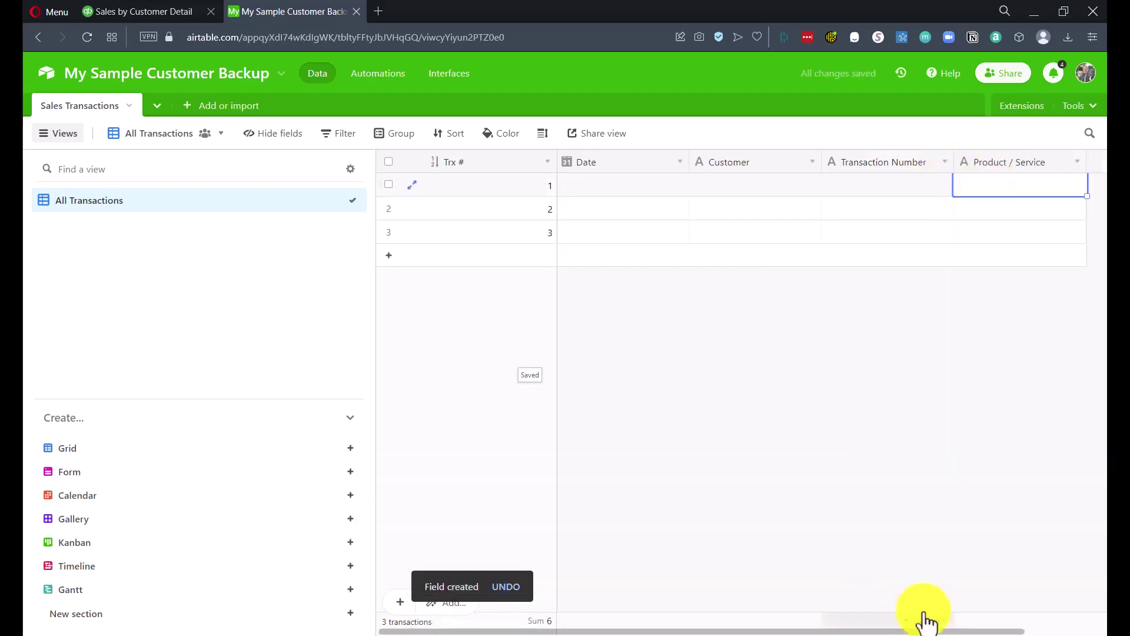
left_click_drag(946, 625, 1072, 625)
Step: Duplicate Product / Service and rename the copy 'Memo / Description'
right_click(909, 164)
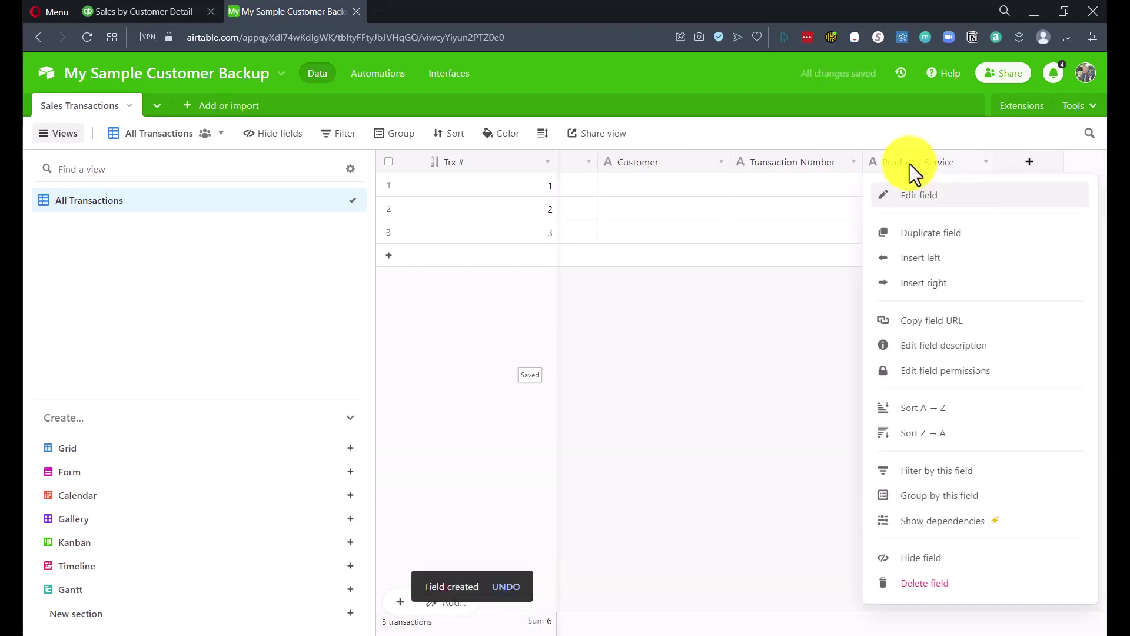
left_click(926, 233)
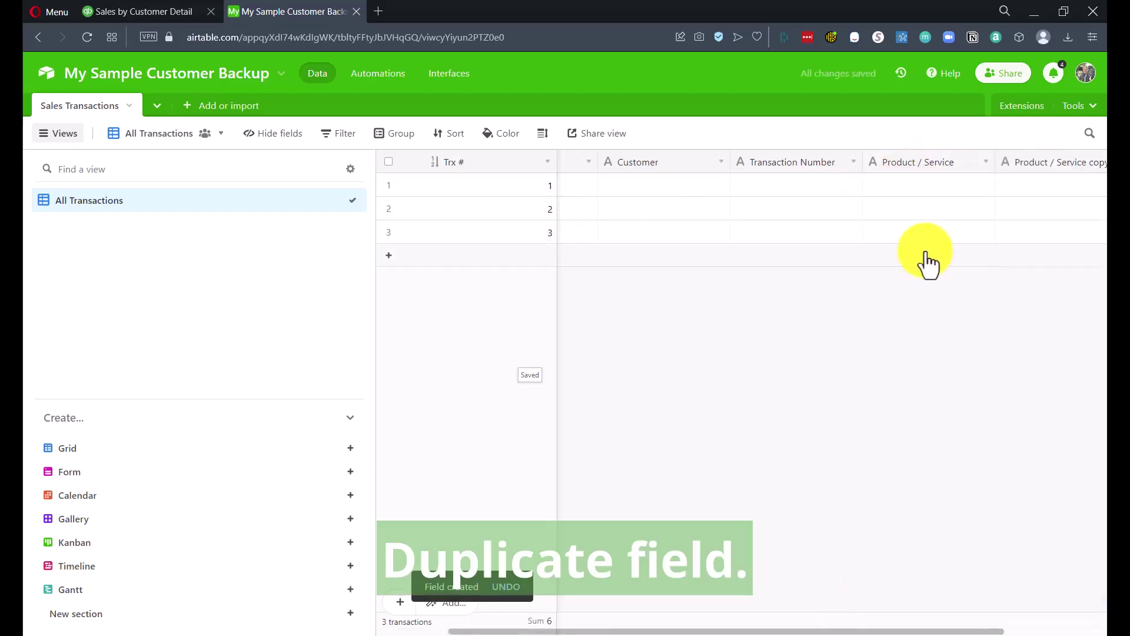
left_click(1054, 622)
left_click(994, 632)
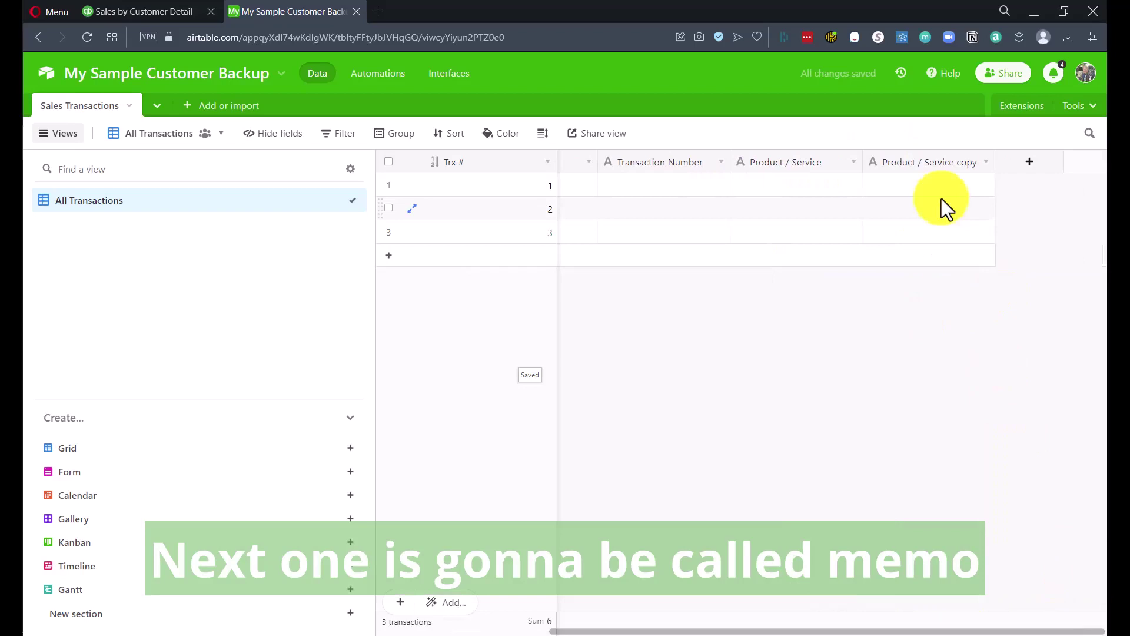
double_click(914, 156)
type("Mmeo /")
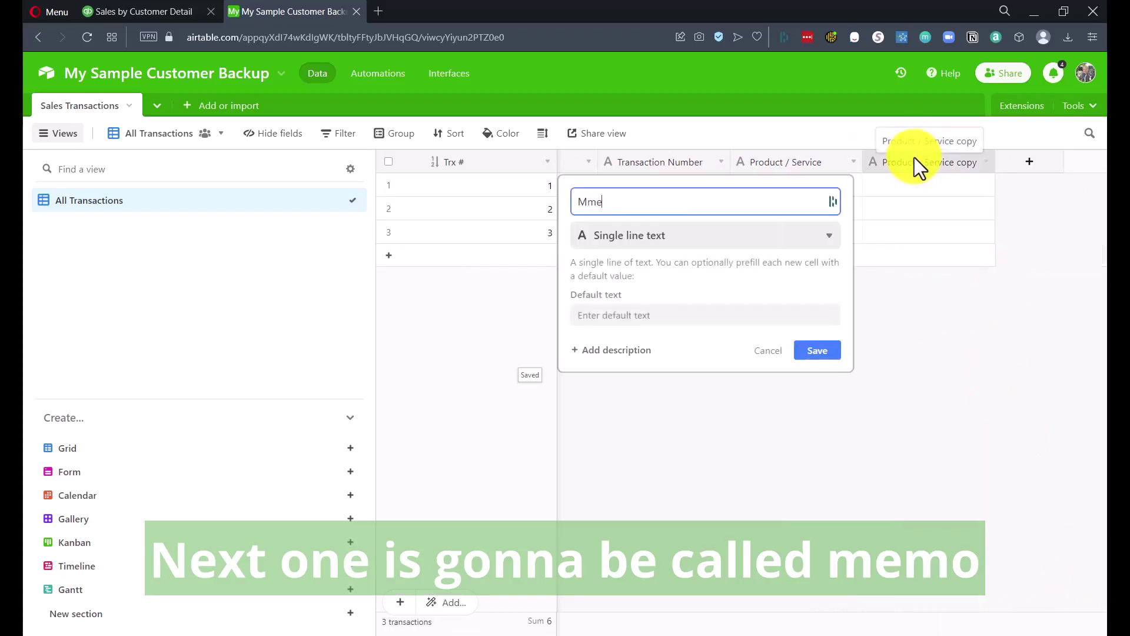
key("BackSpace")
key("BackSpace")
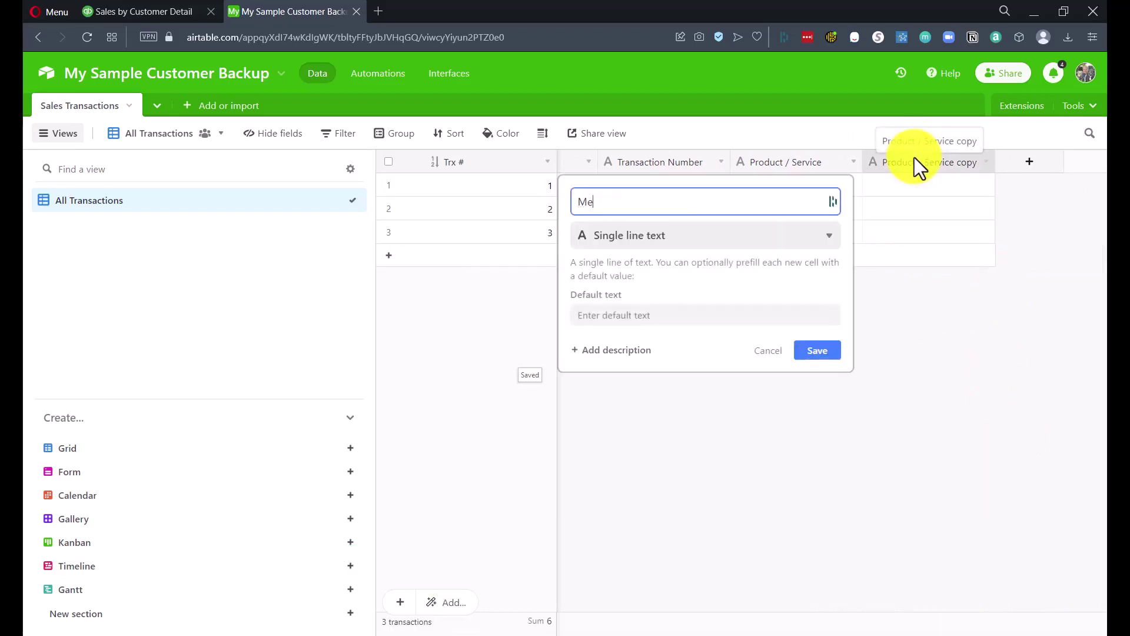
type("emo / Description")
key("Return")
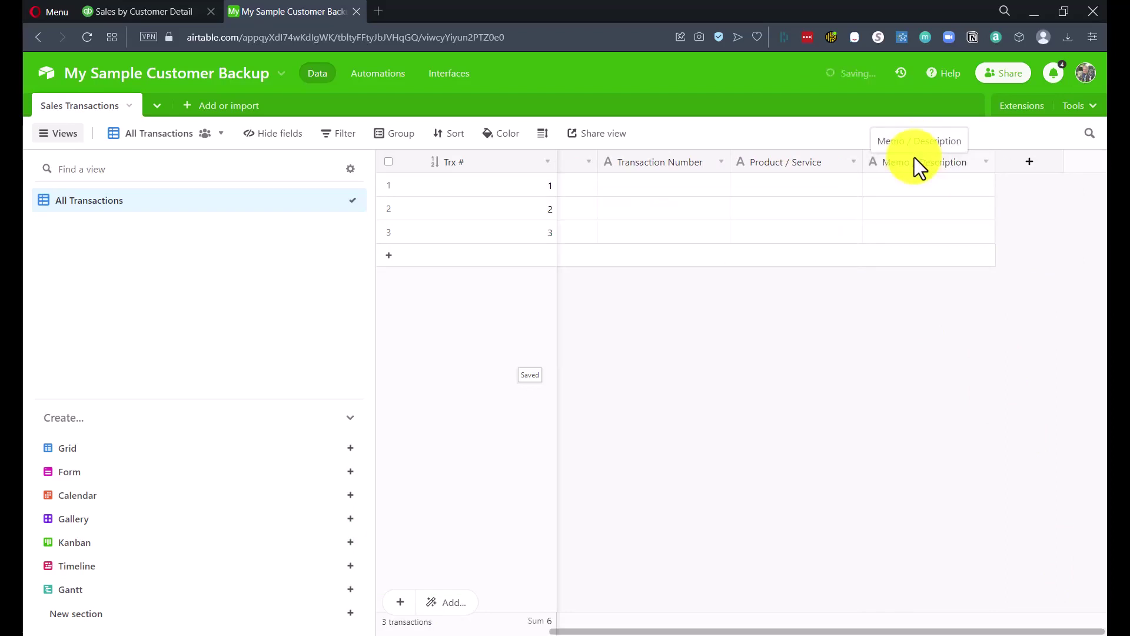
Step: Duplicate Memo / Description and rename the copy 'Account'
left_click(986, 161)
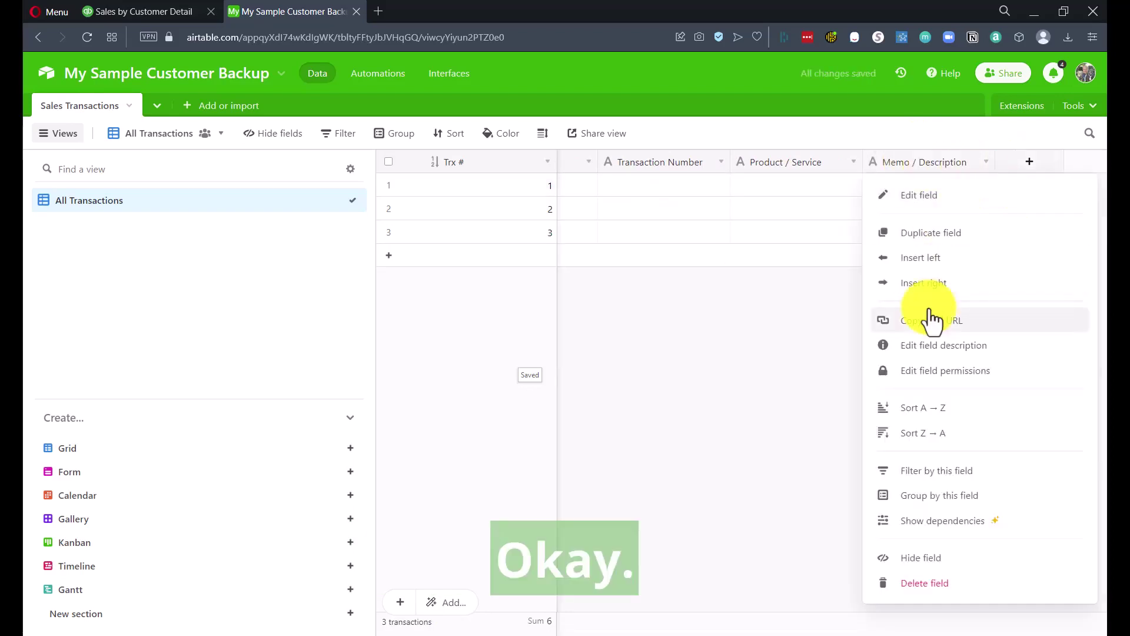
left_click(920, 233)
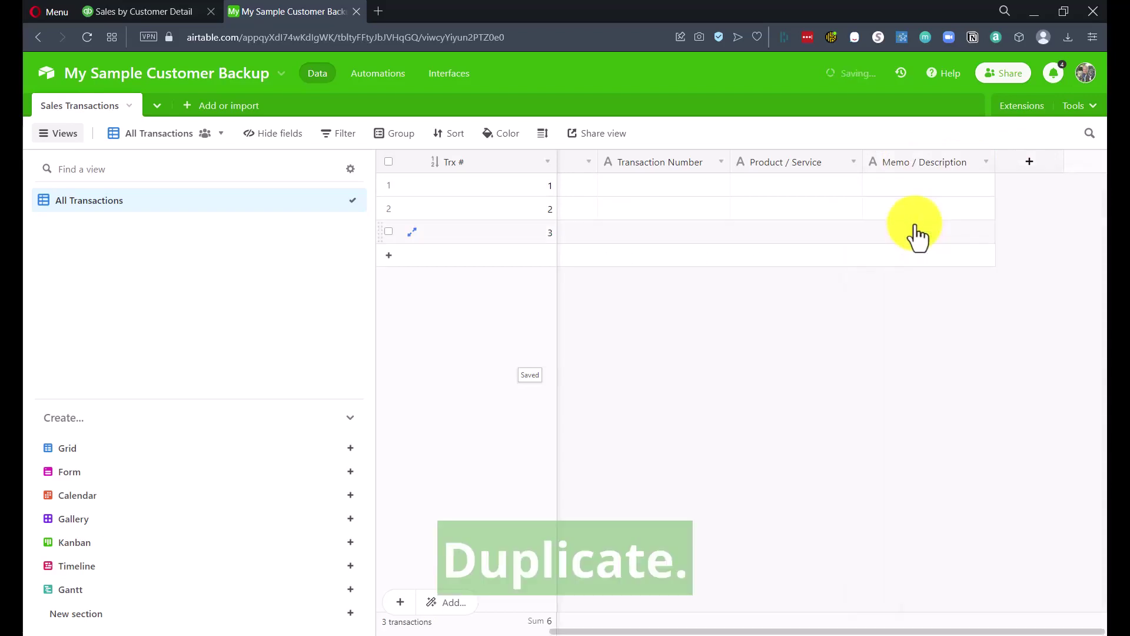
double_click(1041, 161)
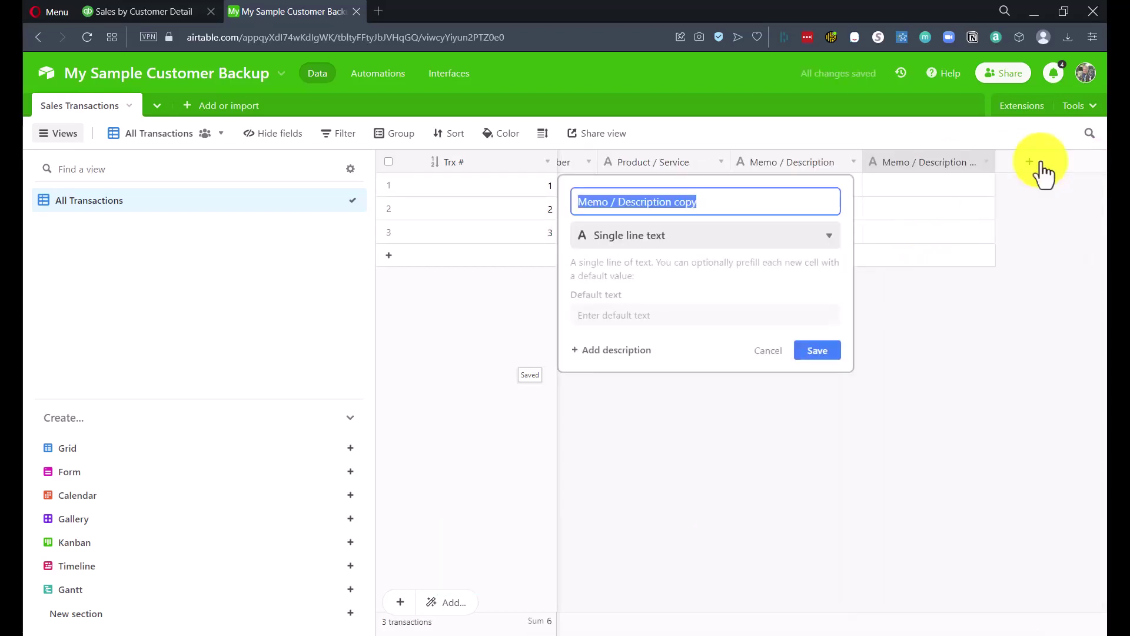
key("alt+Tab")
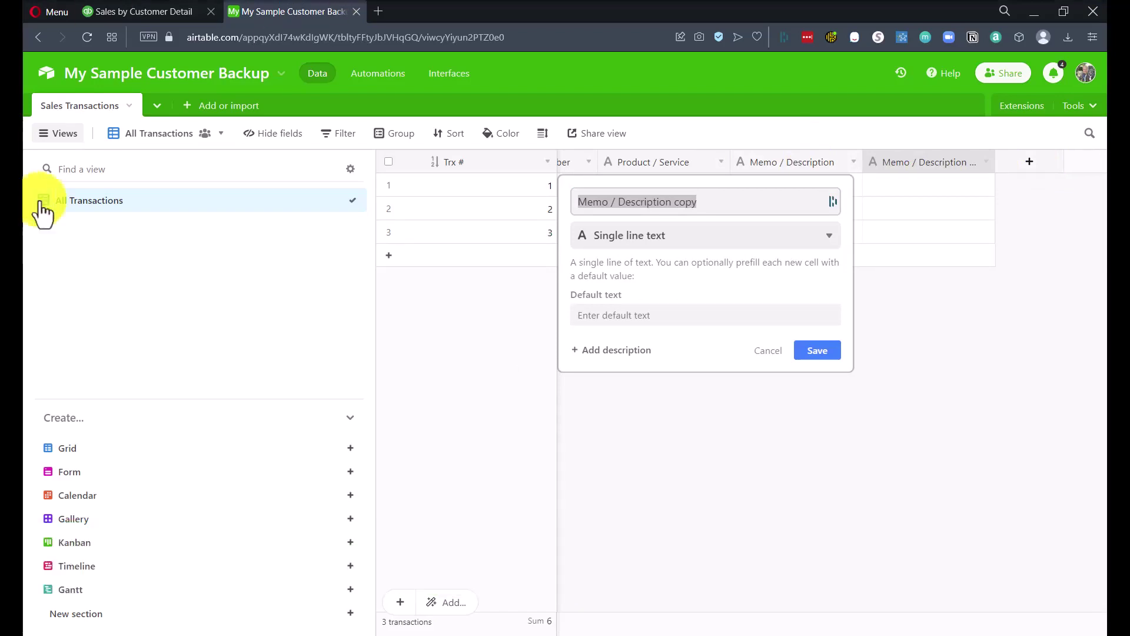
left_click_drag(729, 199, 582, 199)
key("BackSpace")
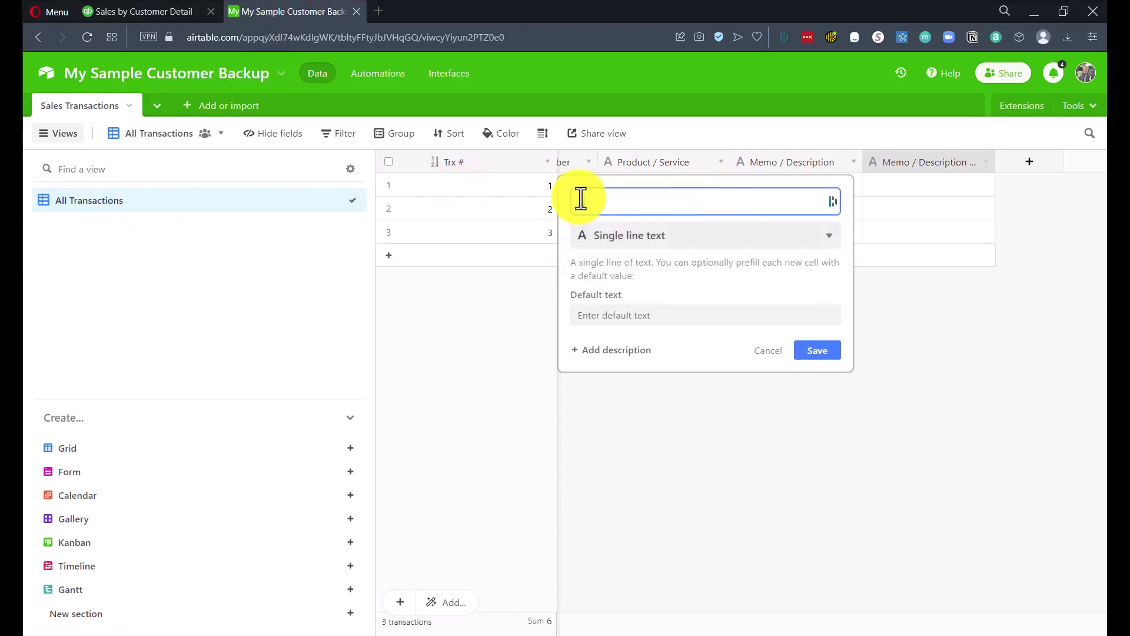
type("Account")
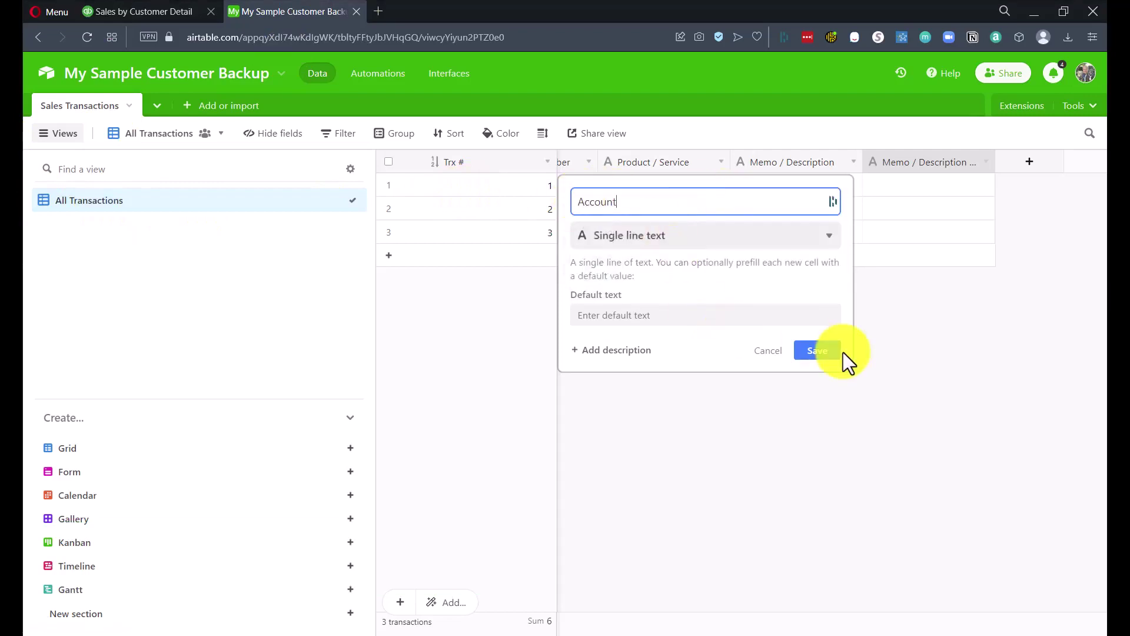
left_click(804, 353)
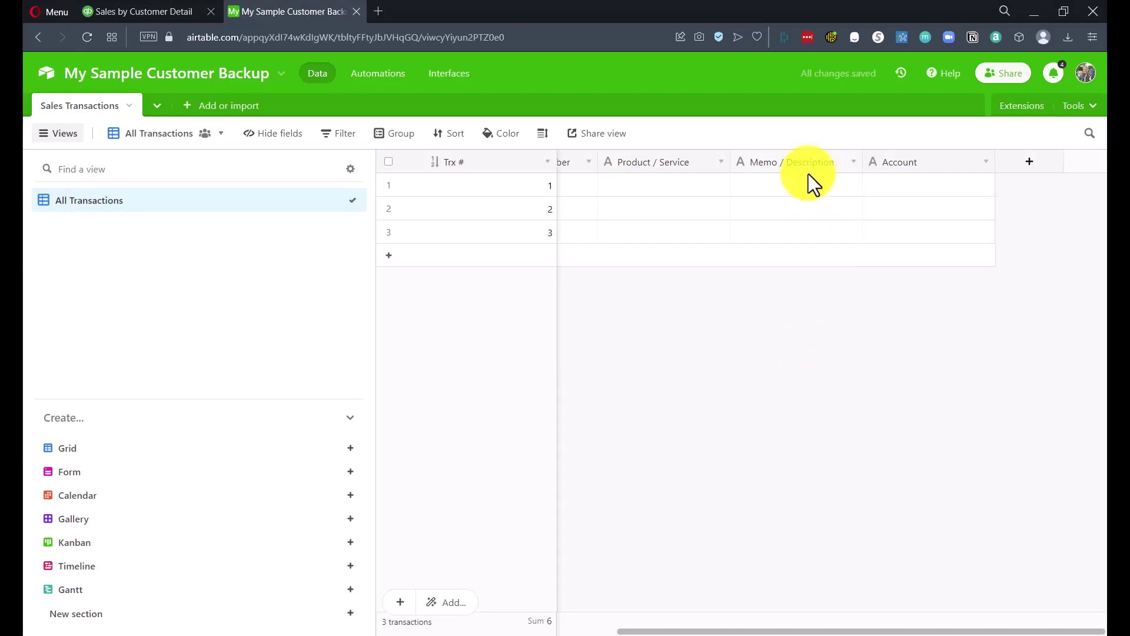
Step: Duplicate the Account field and rename the copy 'Quantity'
left_click(986, 162)
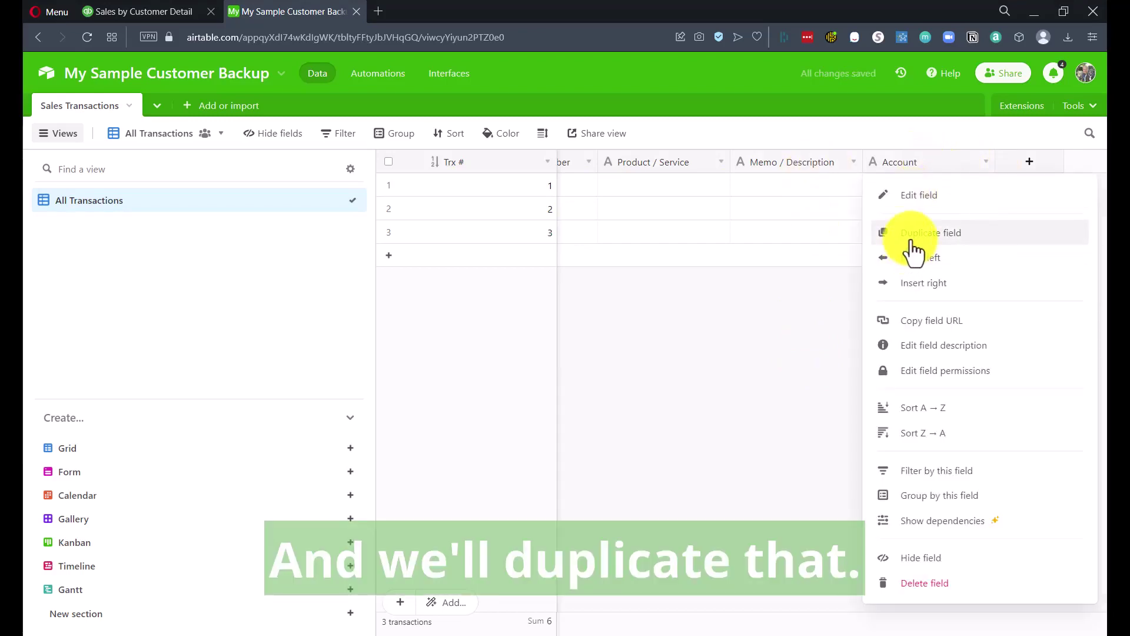
left_click(912, 239)
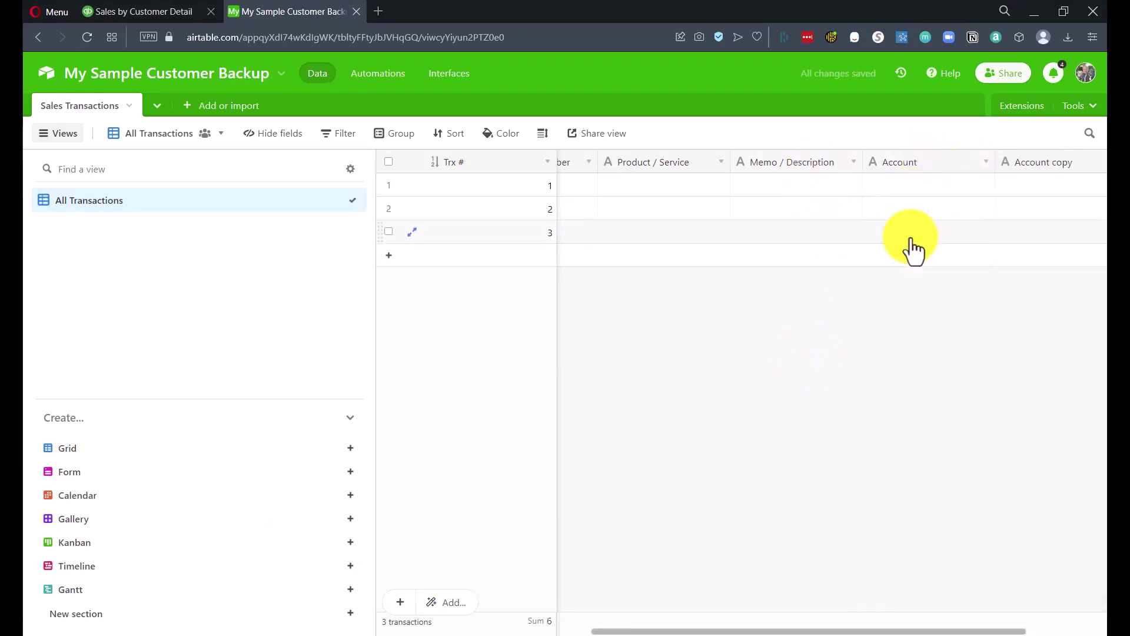
double_click(1031, 164)
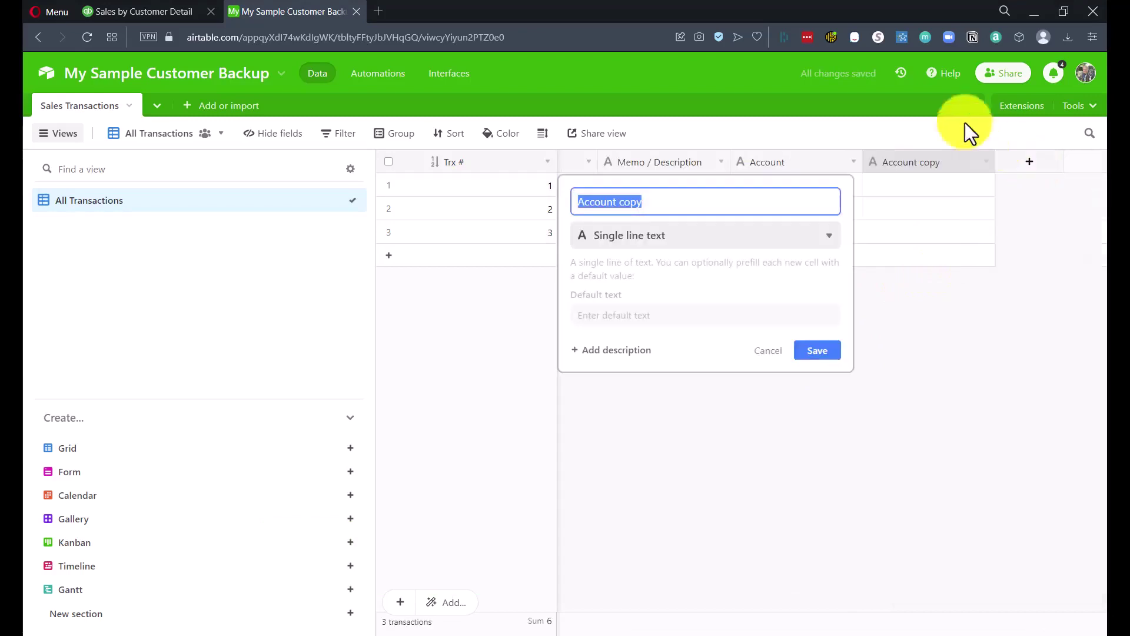
type("Quantity")
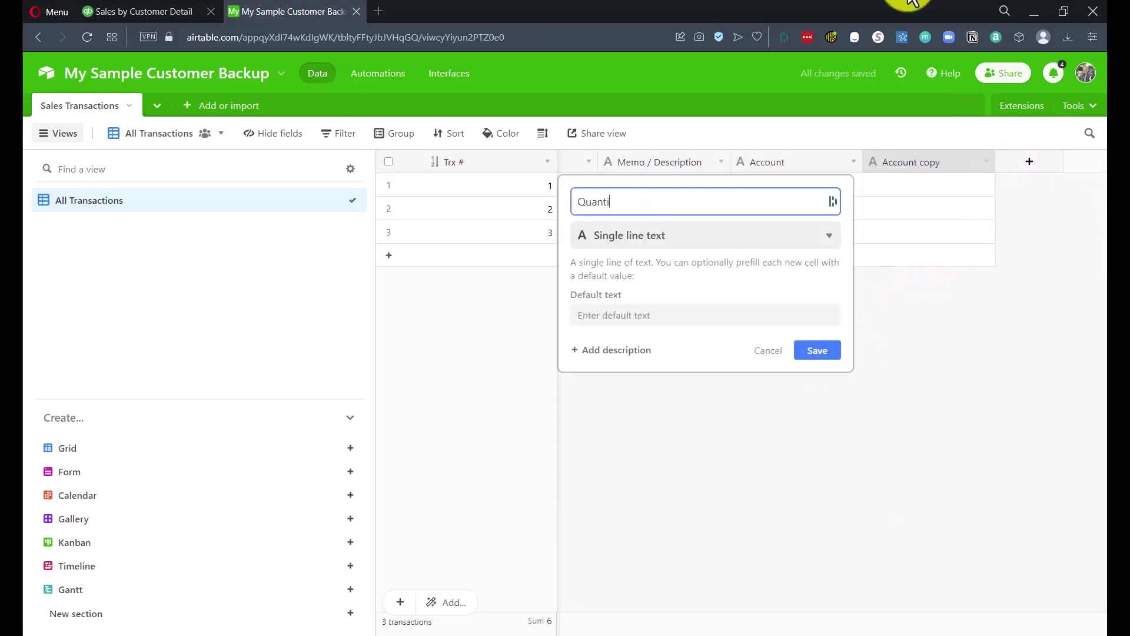
key("Return")
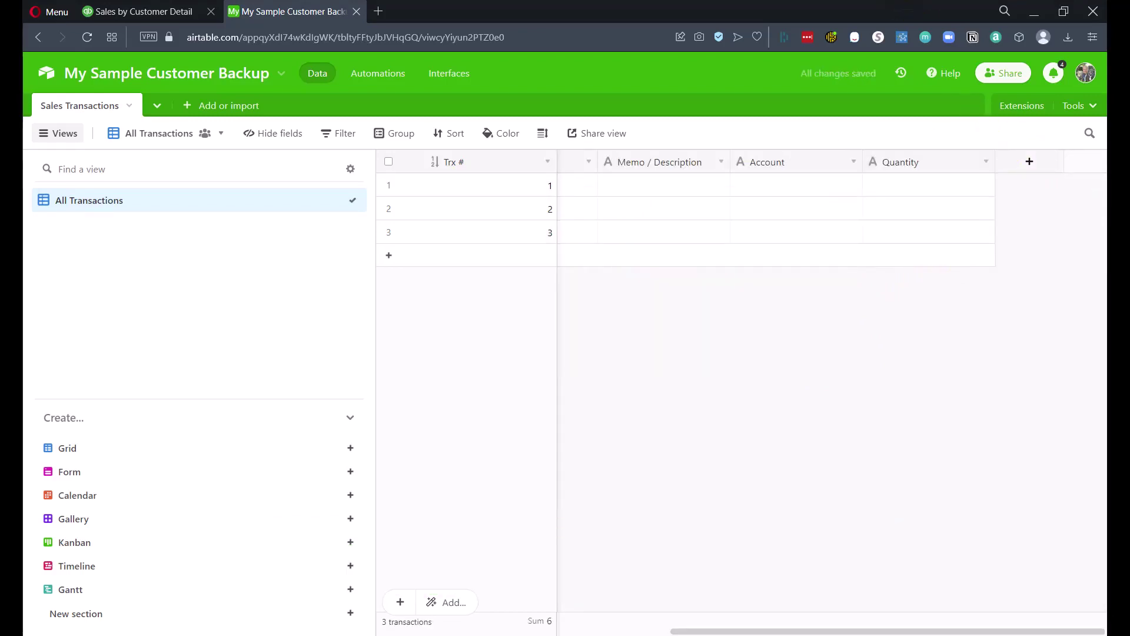
Step: Add 'Sales Price' and 'Amount' fields as duplicates of the previous field
right_click(947, 157)
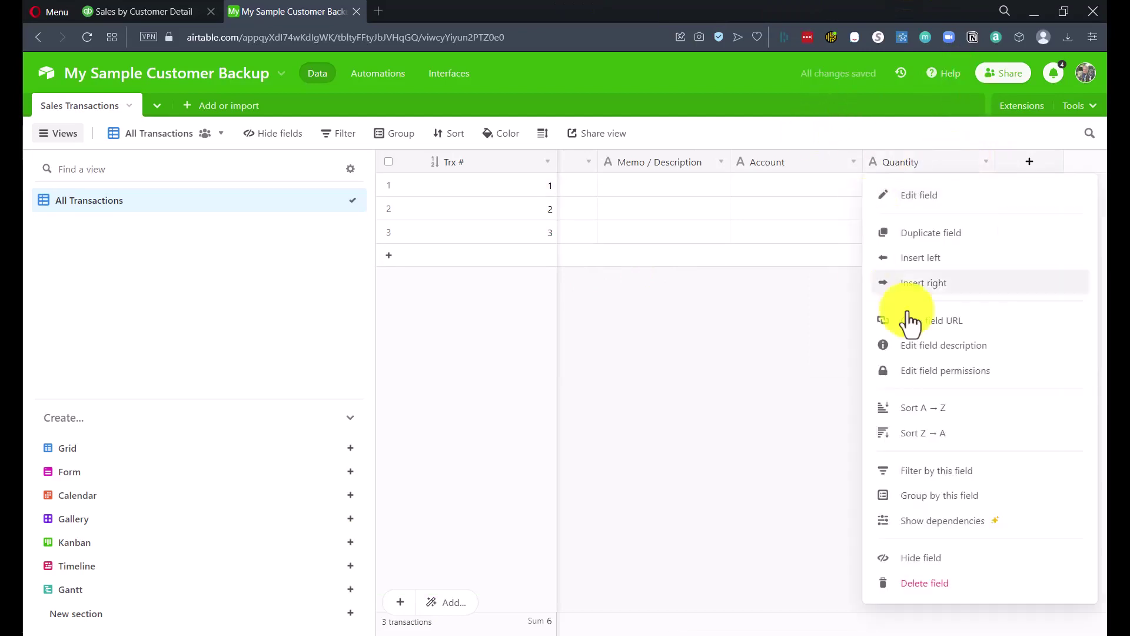
left_click(925, 230)
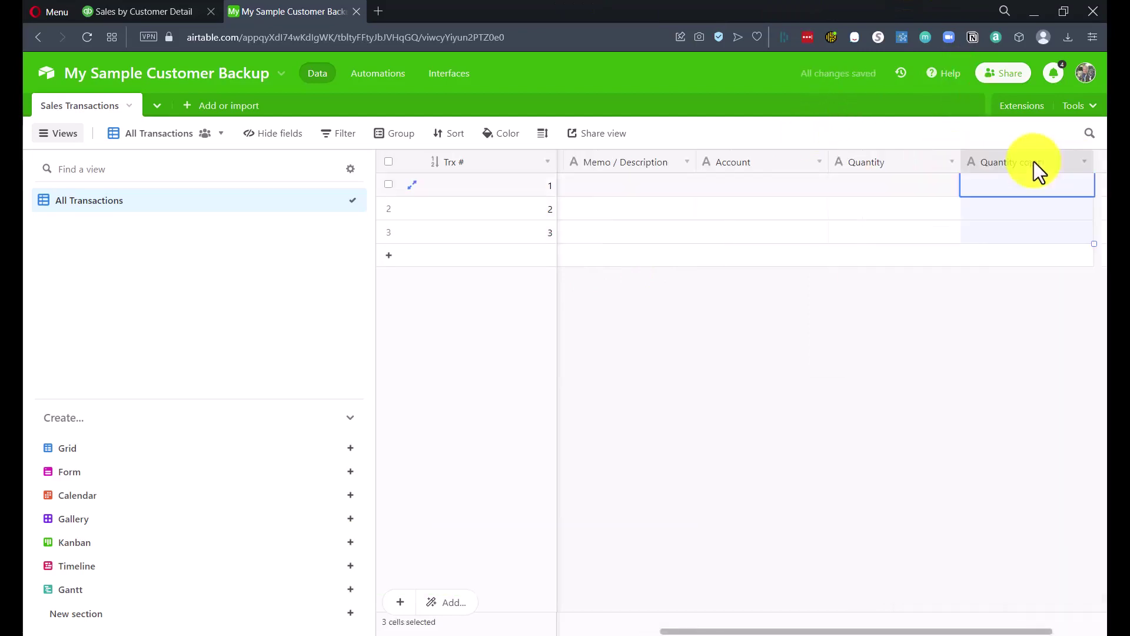
type("Sales Pr")
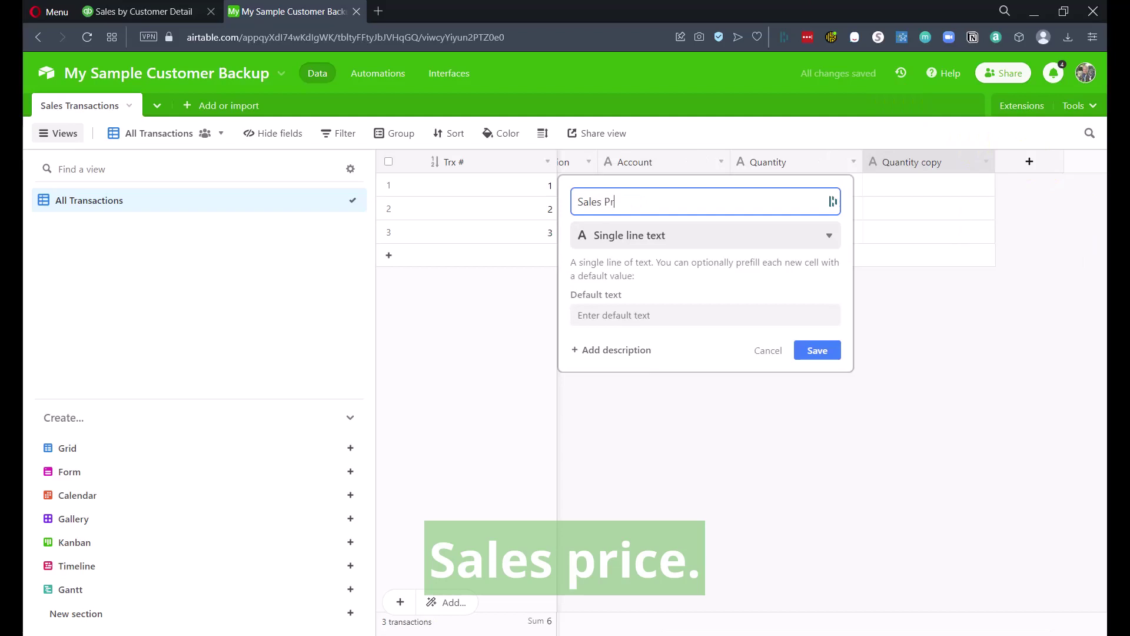
type("ice")
key("Return")
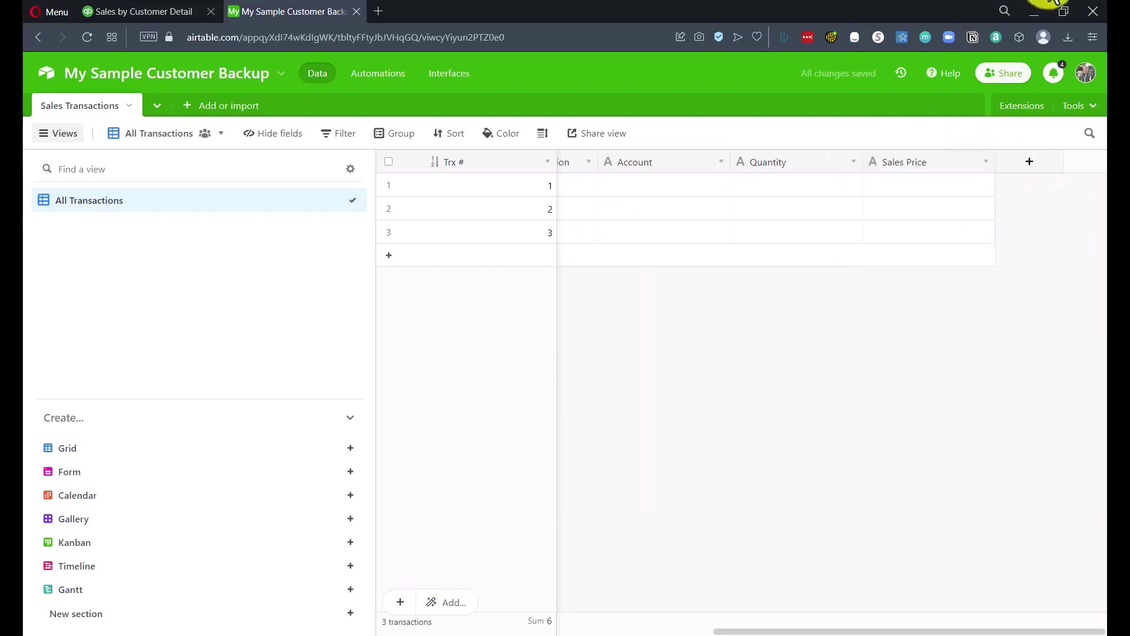
right_click(905, 161)
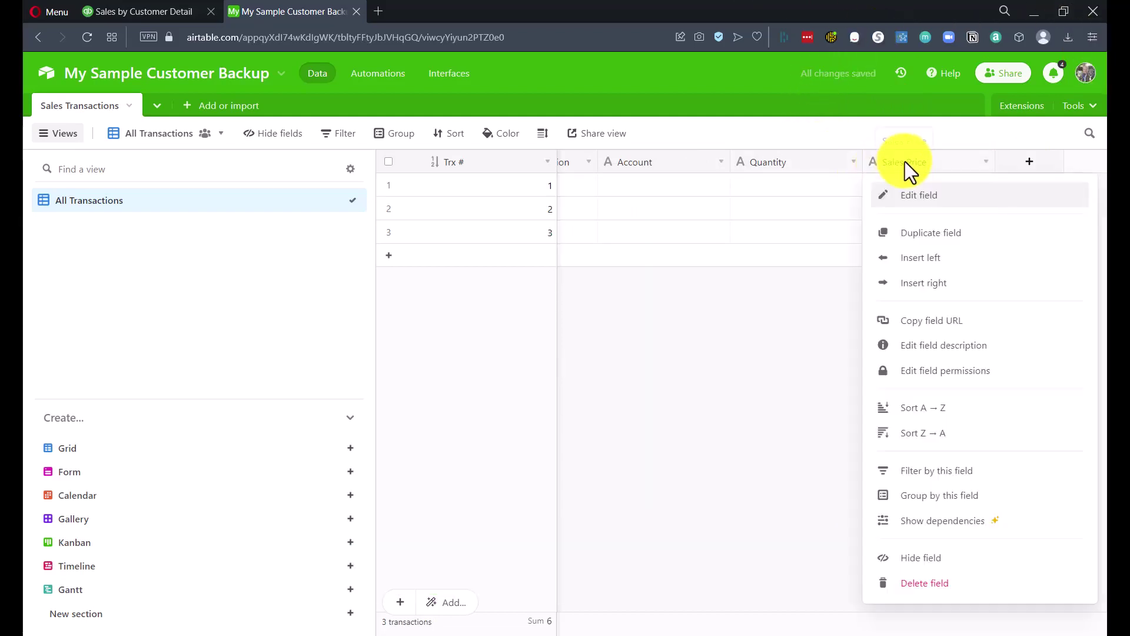
left_click(926, 234)
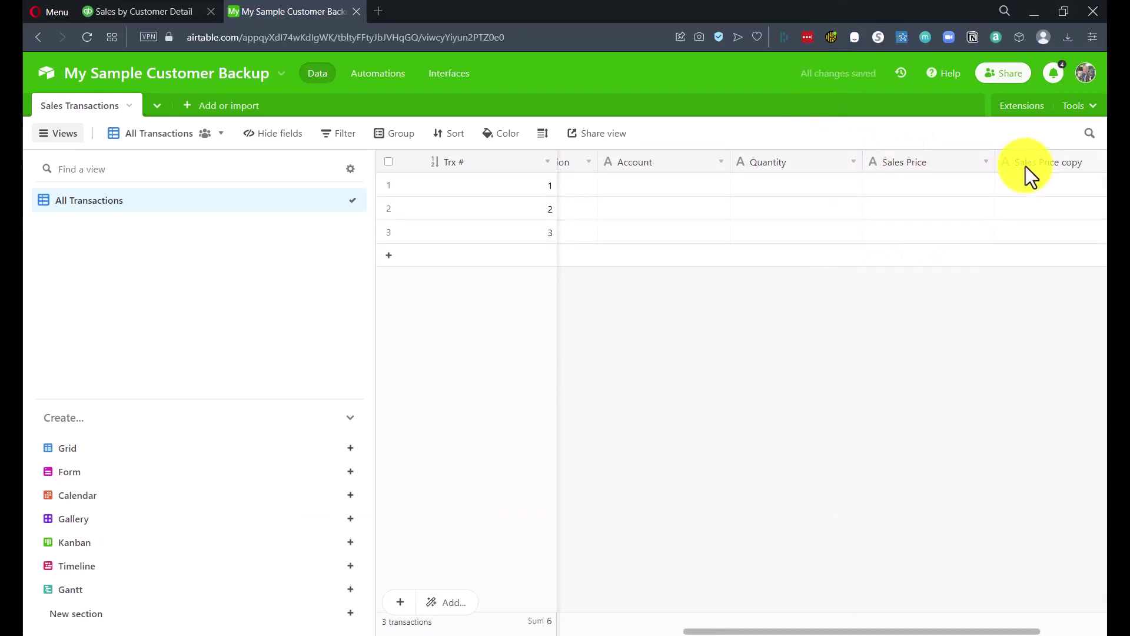
type("Amount")
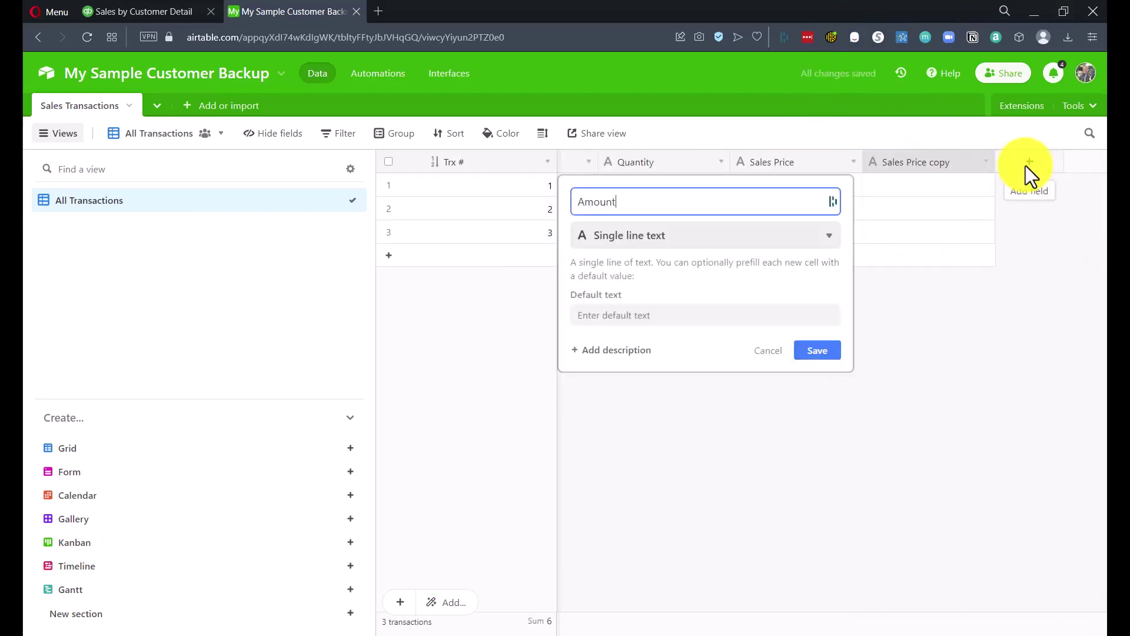
key("Return")
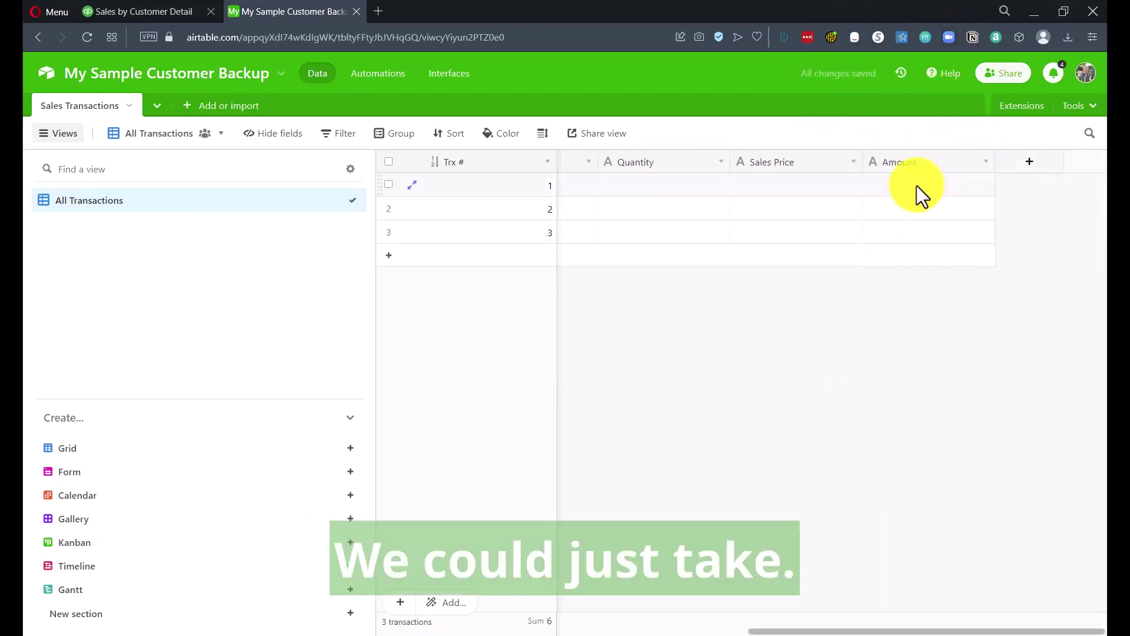
left_click(916, 185)
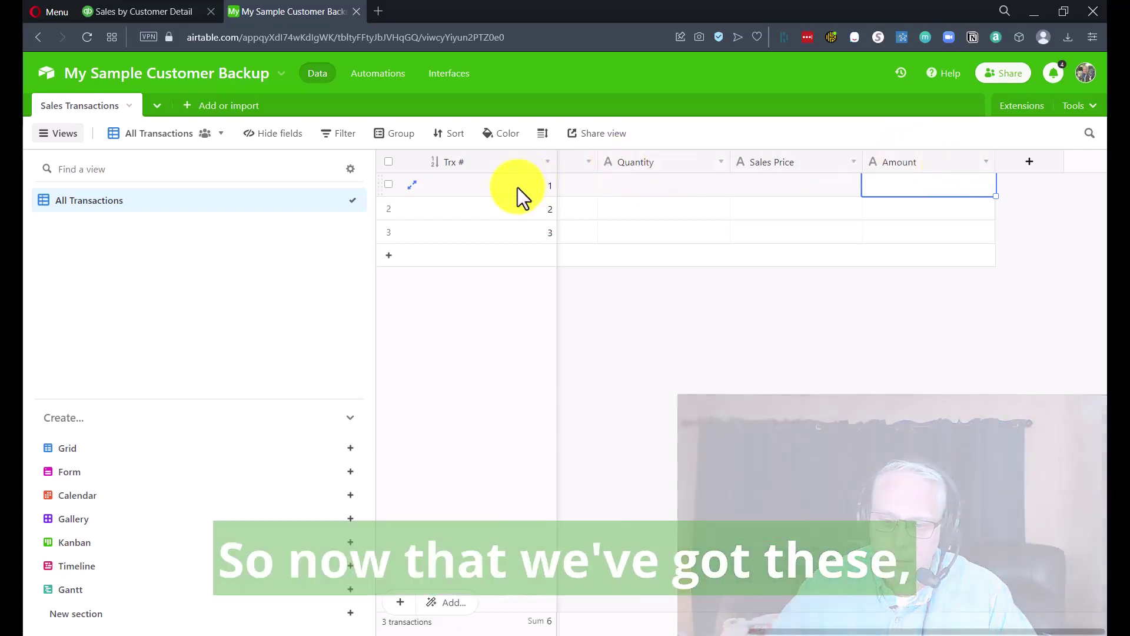
Step: Paste the copied transaction dates into the Date column, expanding the table to fit
key("Home")
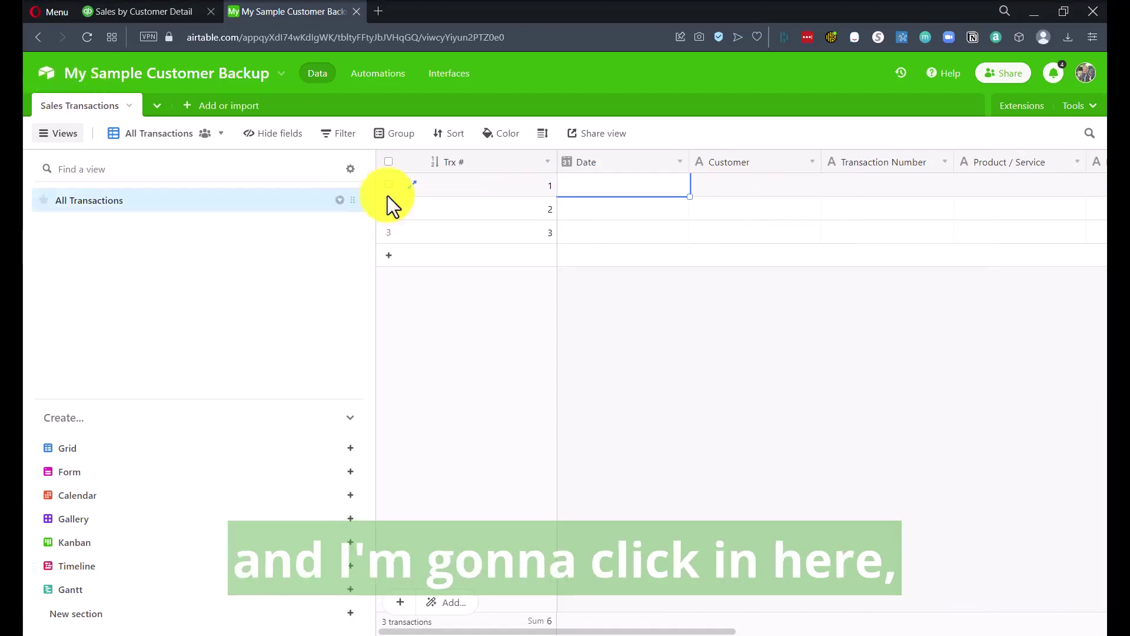
key("ctrl+v")
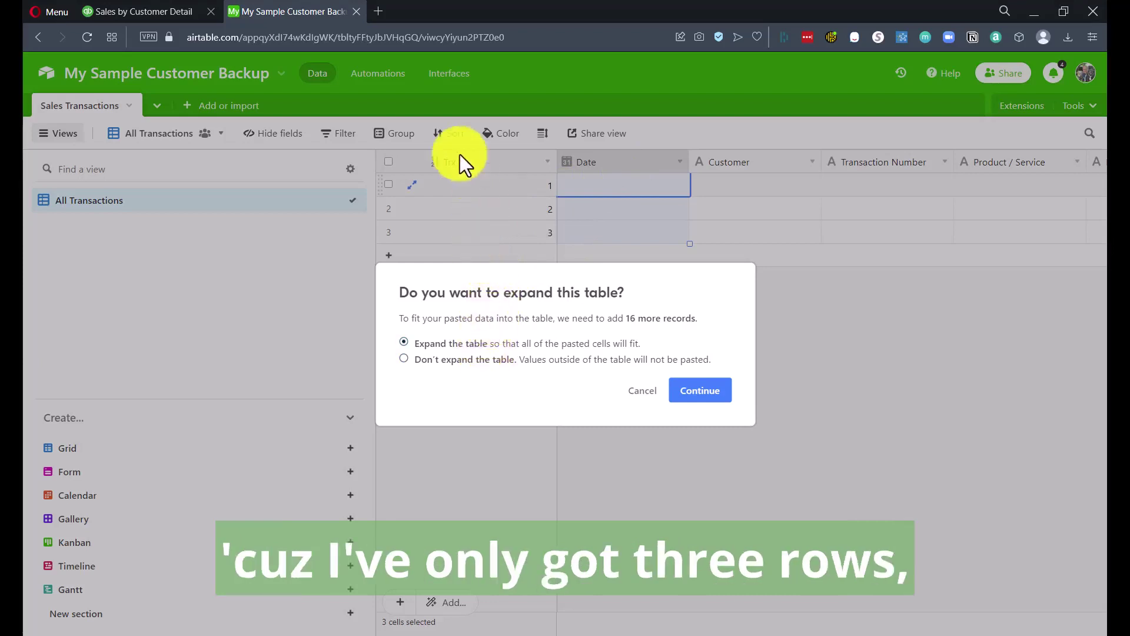
left_click(705, 396)
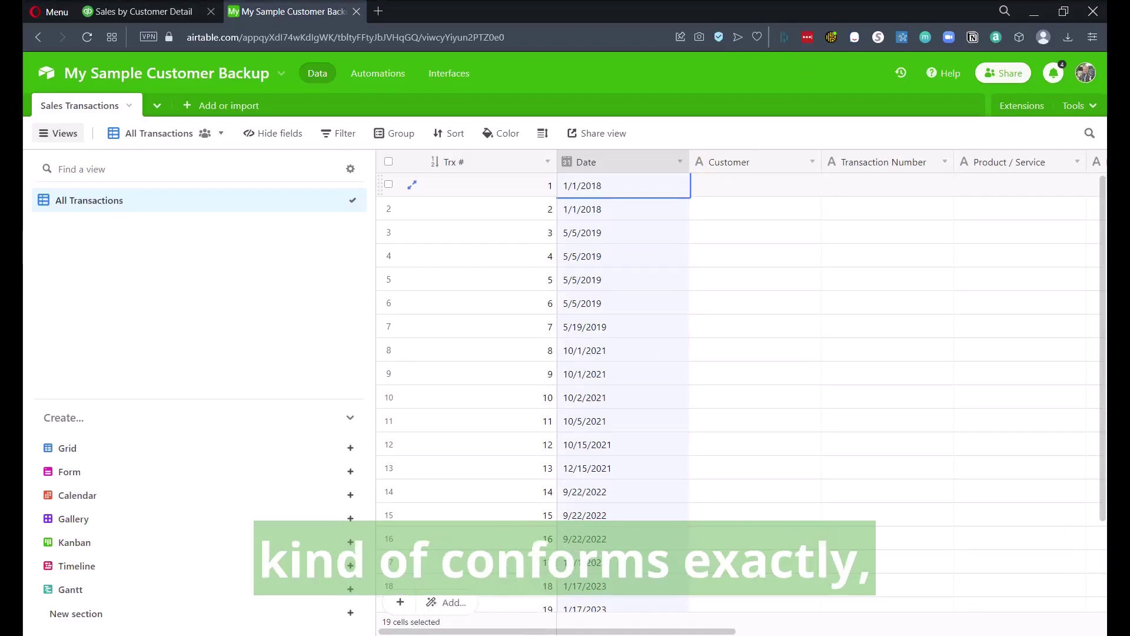
Step: Paste the remaining transaction columns starting at the first Customer cell
left_click(722, 195)
key("Tab")
left_click(715, 191)
key("ctrl+v")
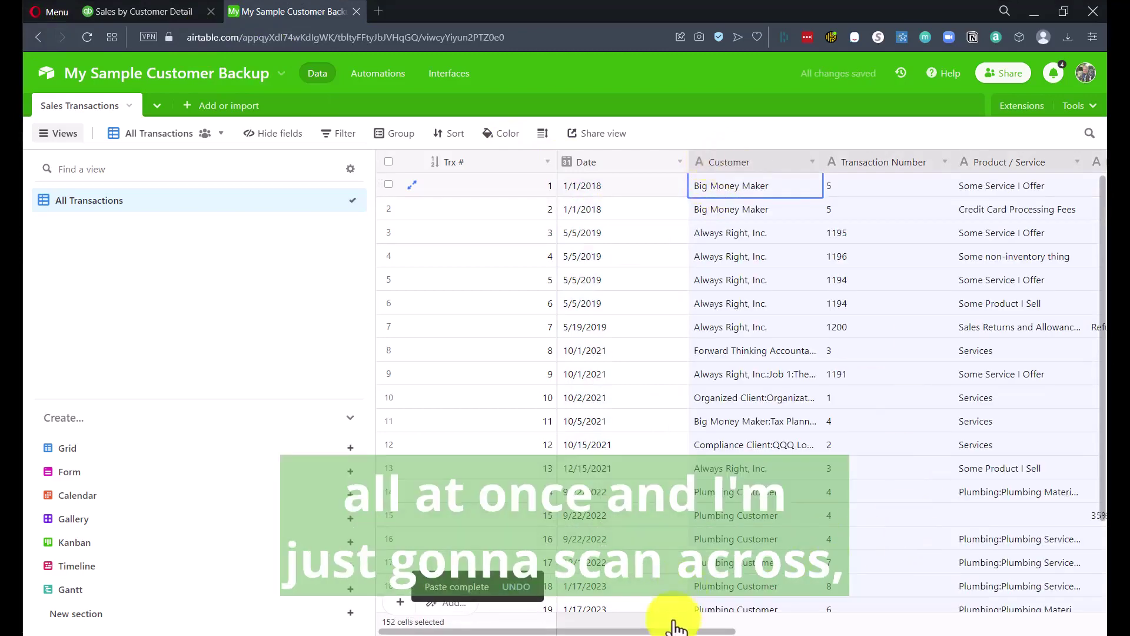
left_click_drag(645, 631, 522, 628)
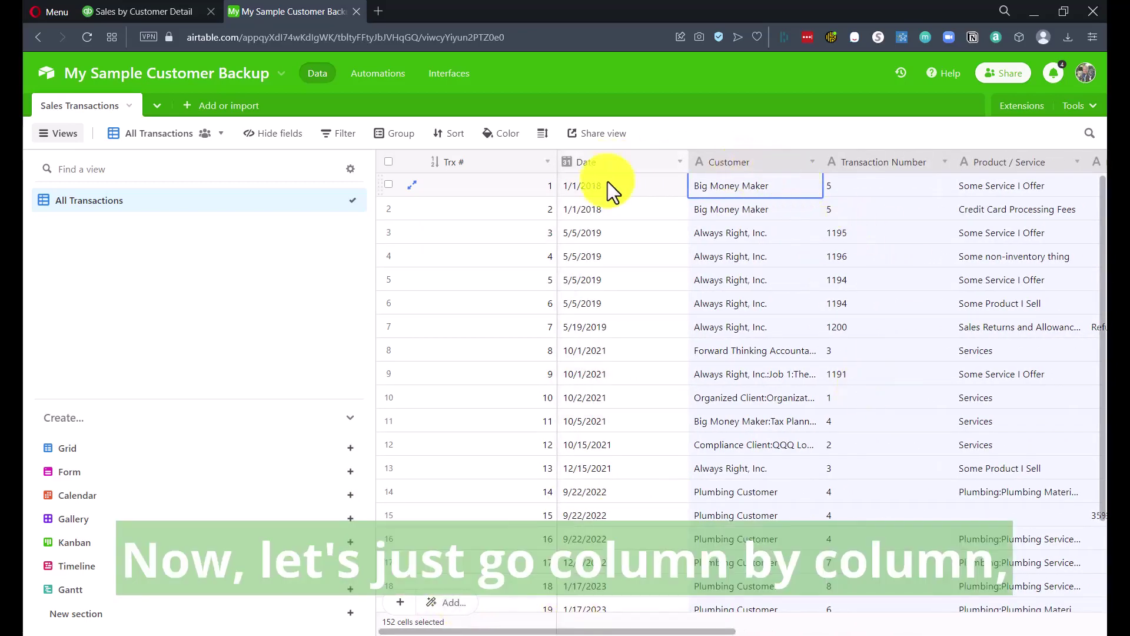
Step: Change the Customer field type to single select
left_click(645, 181)
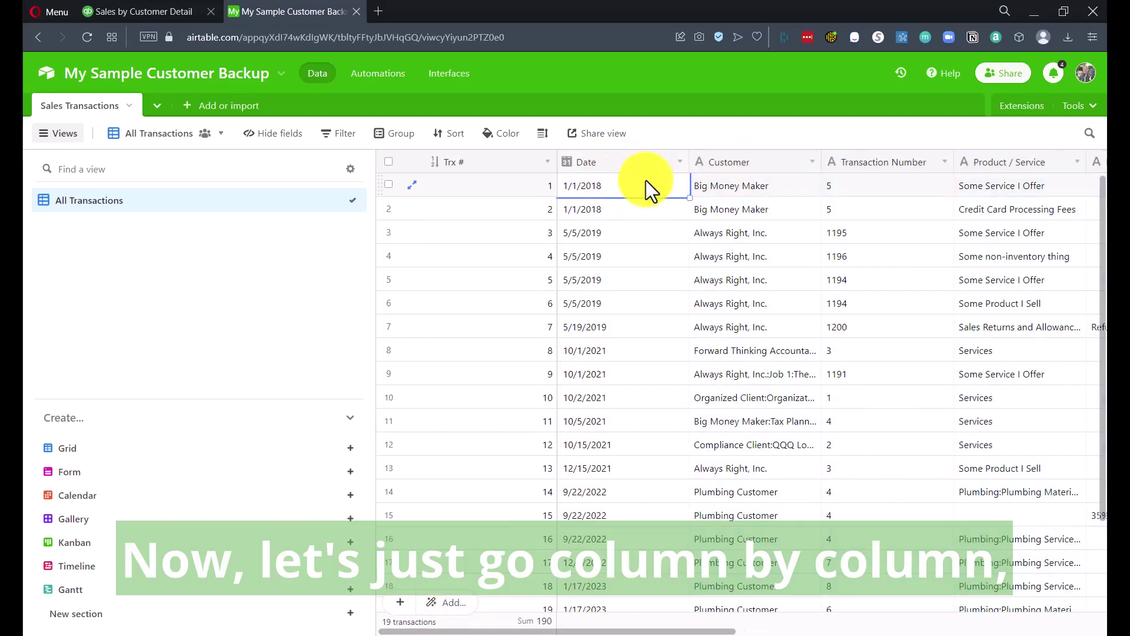
double_click(740, 161)
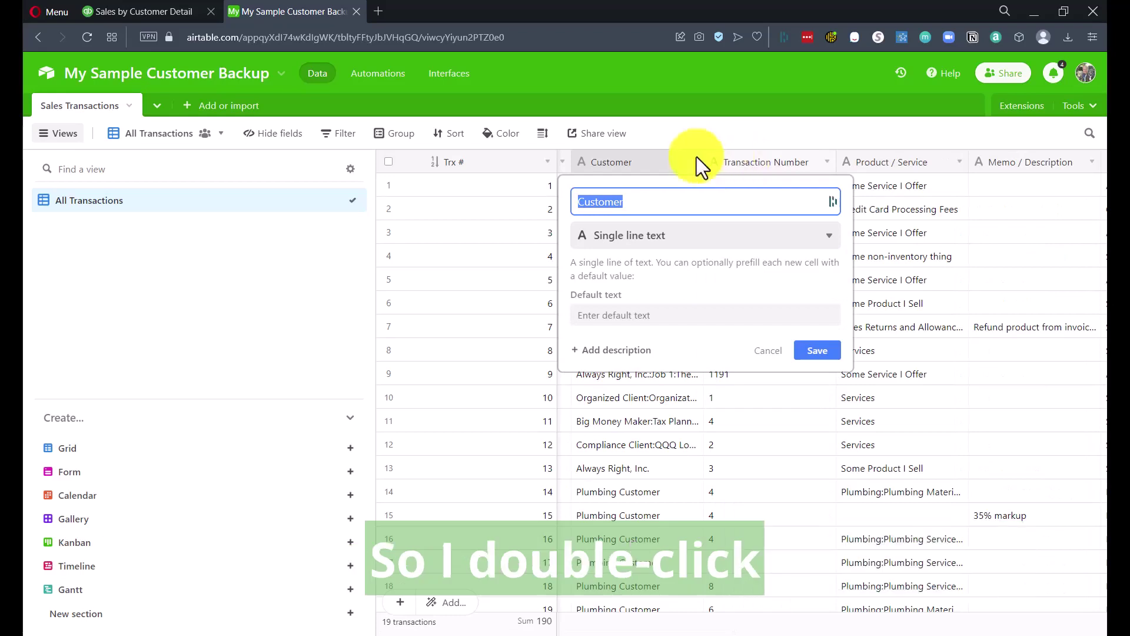
left_click(612, 237)
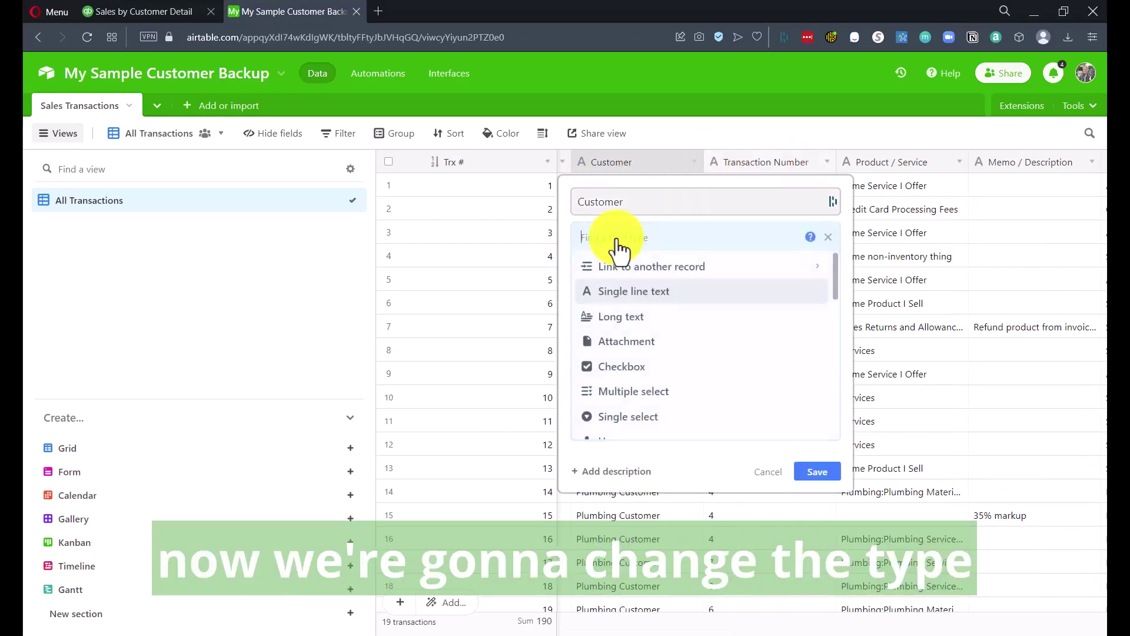
left_click(629, 416)
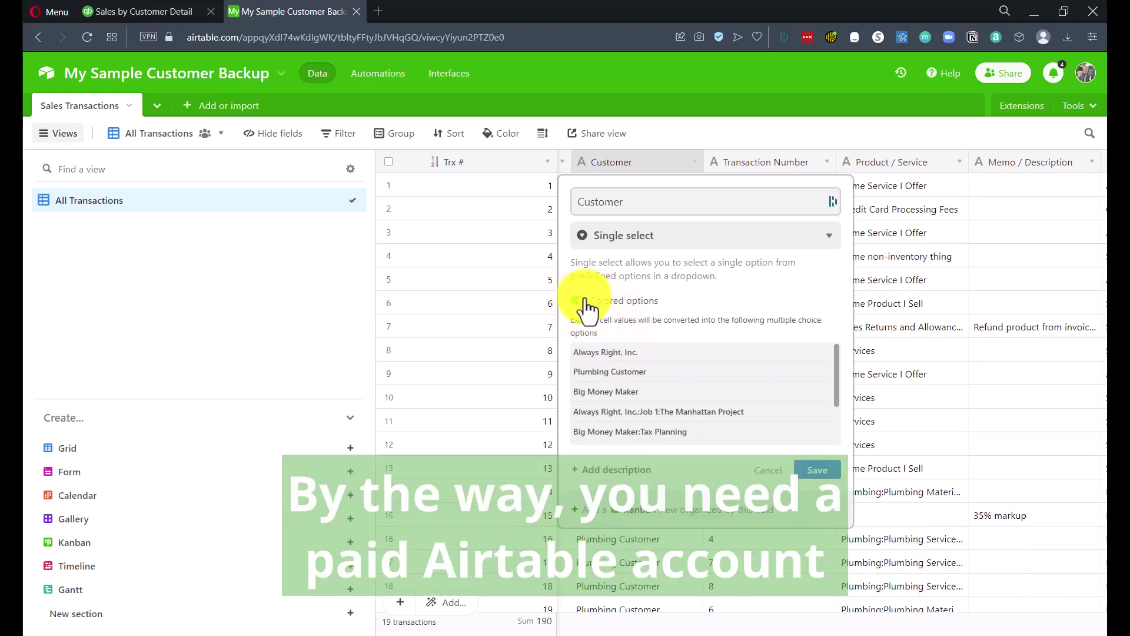
left_click(821, 473)
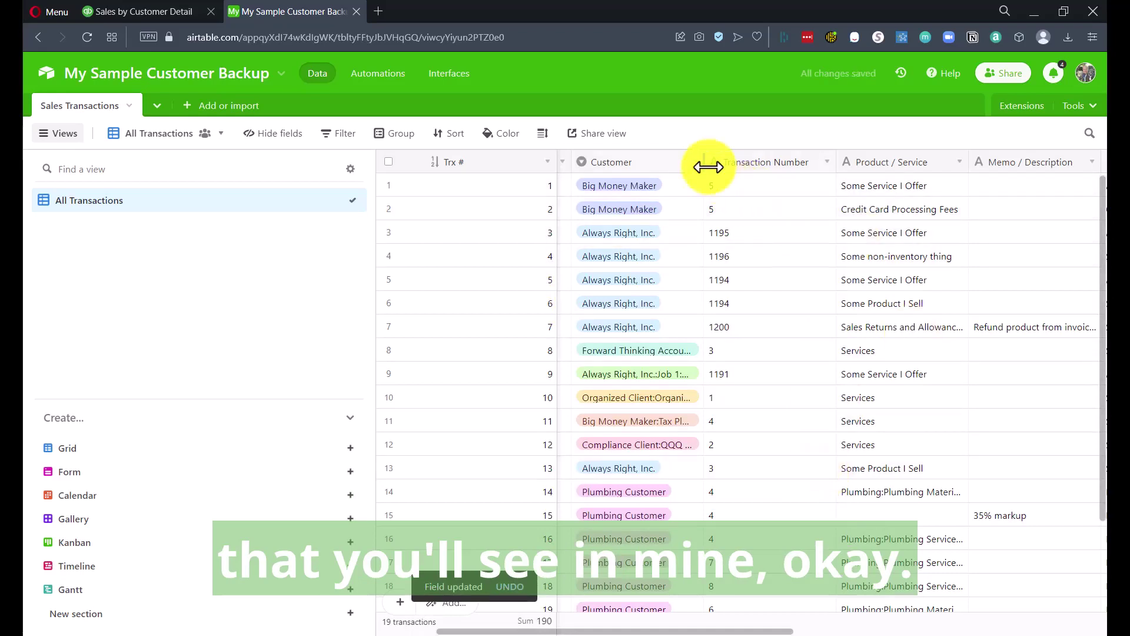
Step: Widen the Customer column and check row 1's customer choices without changing them
left_click_drag(705, 162, 738, 163)
left_click(687, 187)
left_click(690, 189)
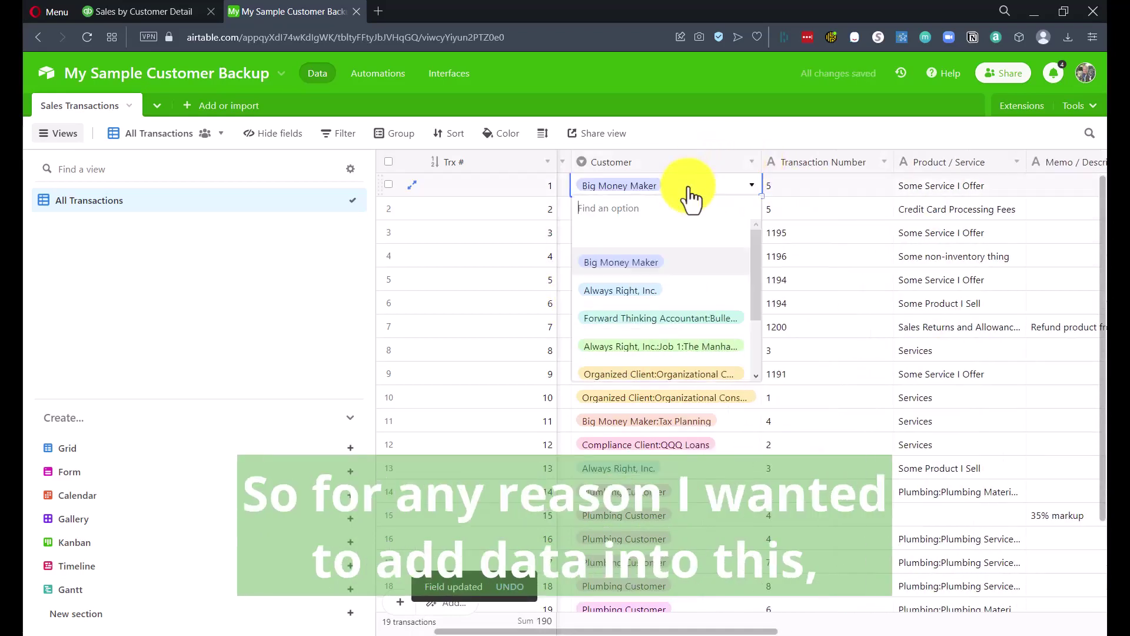
left_click(686, 188)
left_click(678, 189)
left_click(678, 189)
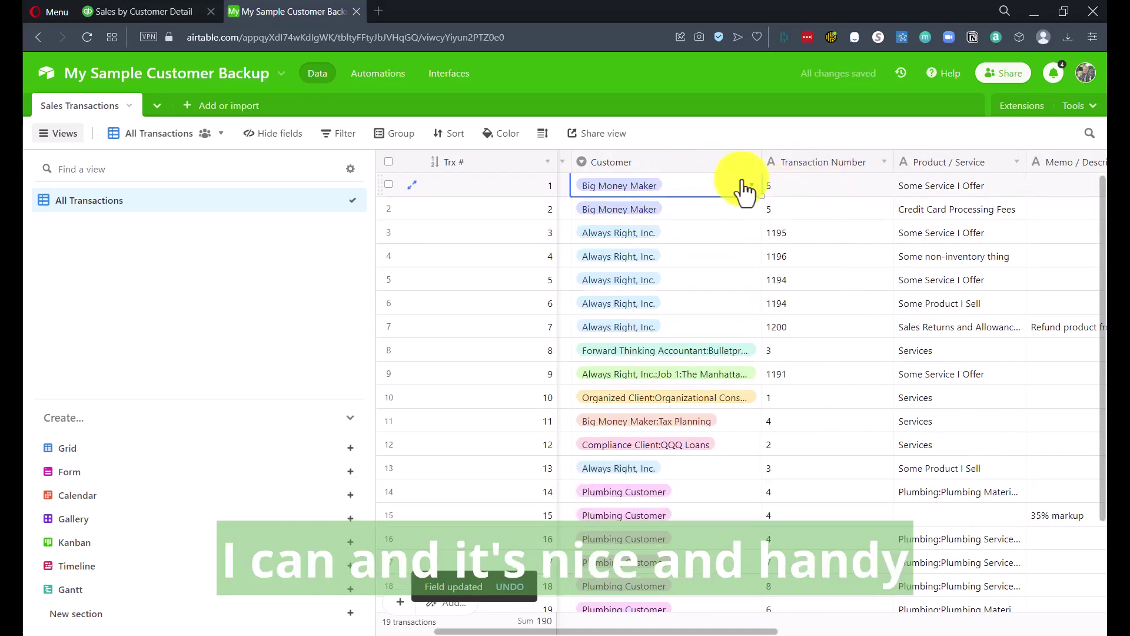
Step: Rename the Transaction Number field to 'Ref #'
double_click(812, 164)
type("R")
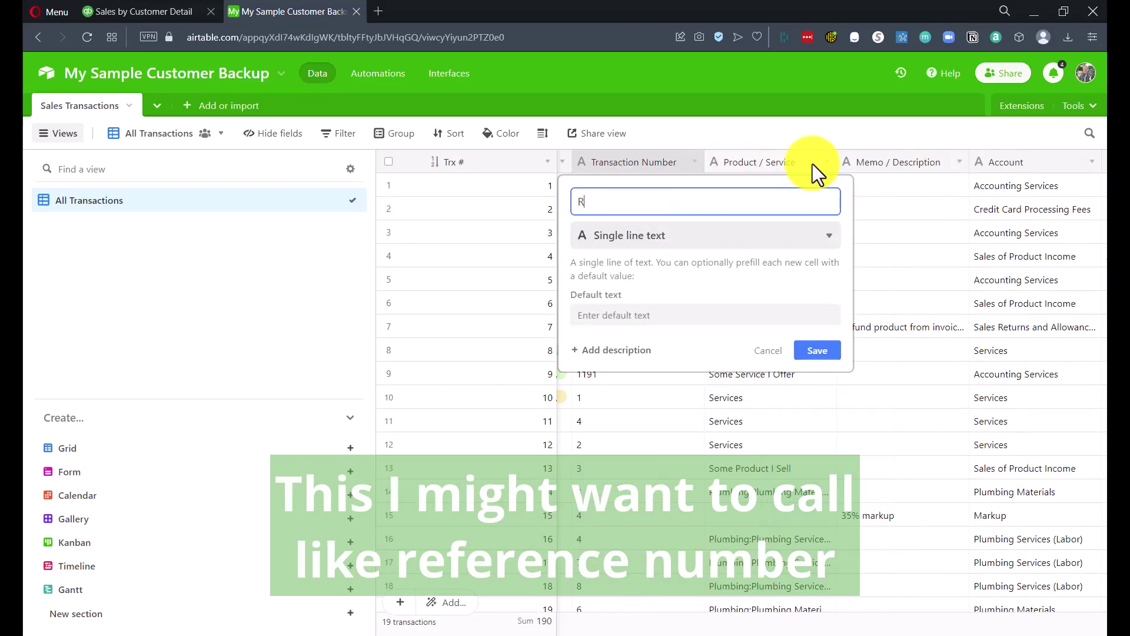
type("ef #")
key("Return")
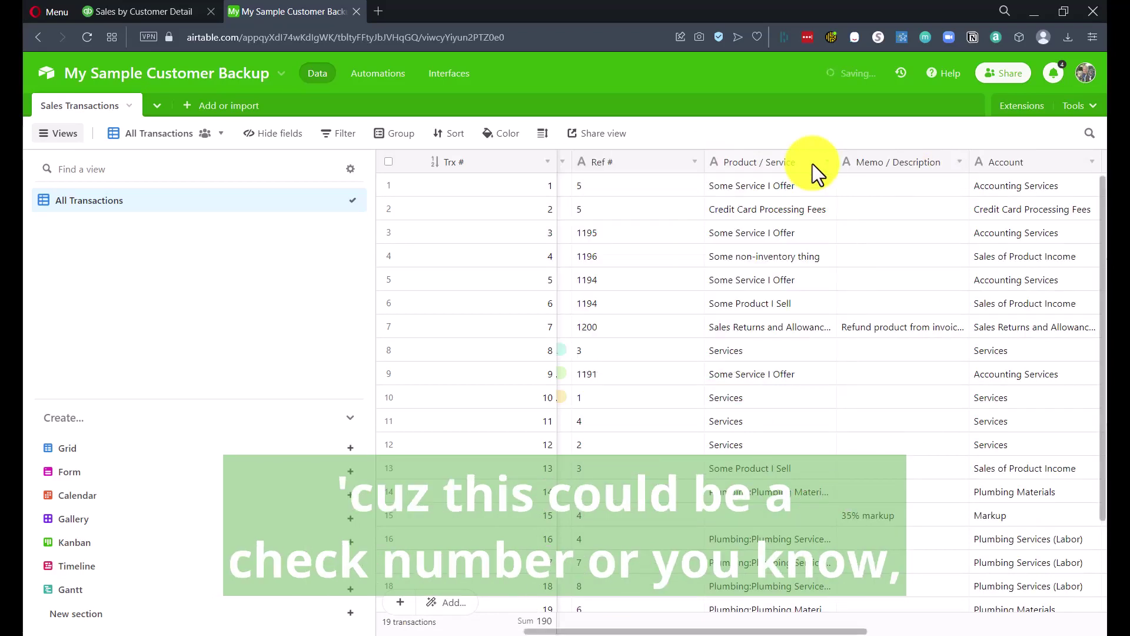
left_click(648, 239)
left_click(612, 186)
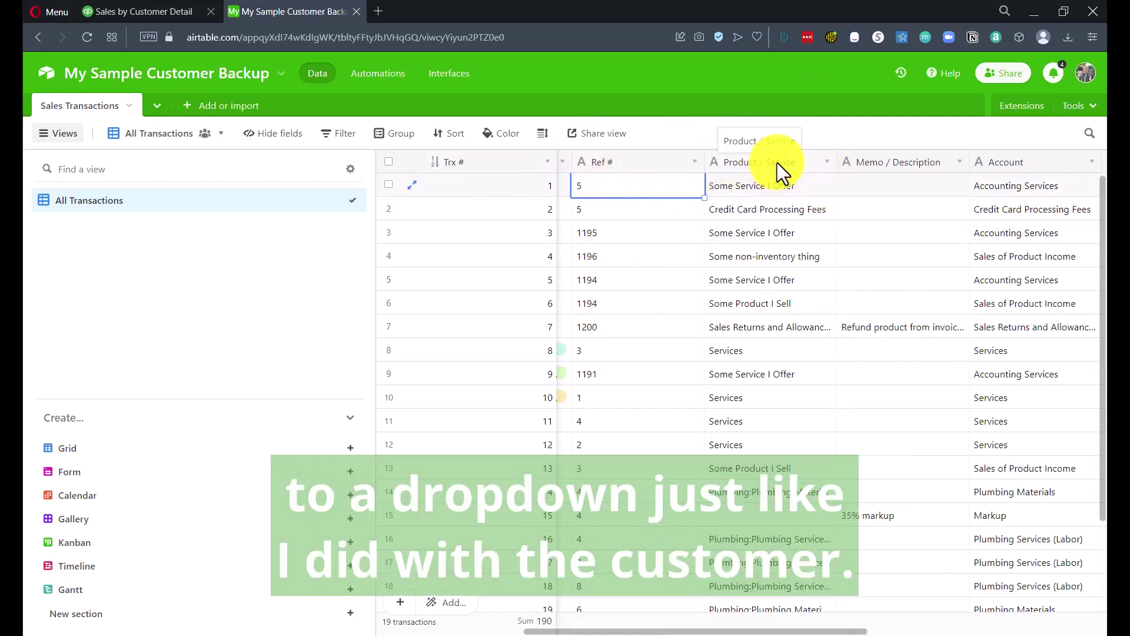
Step: Make Product / Service a single-select field and widen its column
double_click(777, 164)
left_click(615, 236)
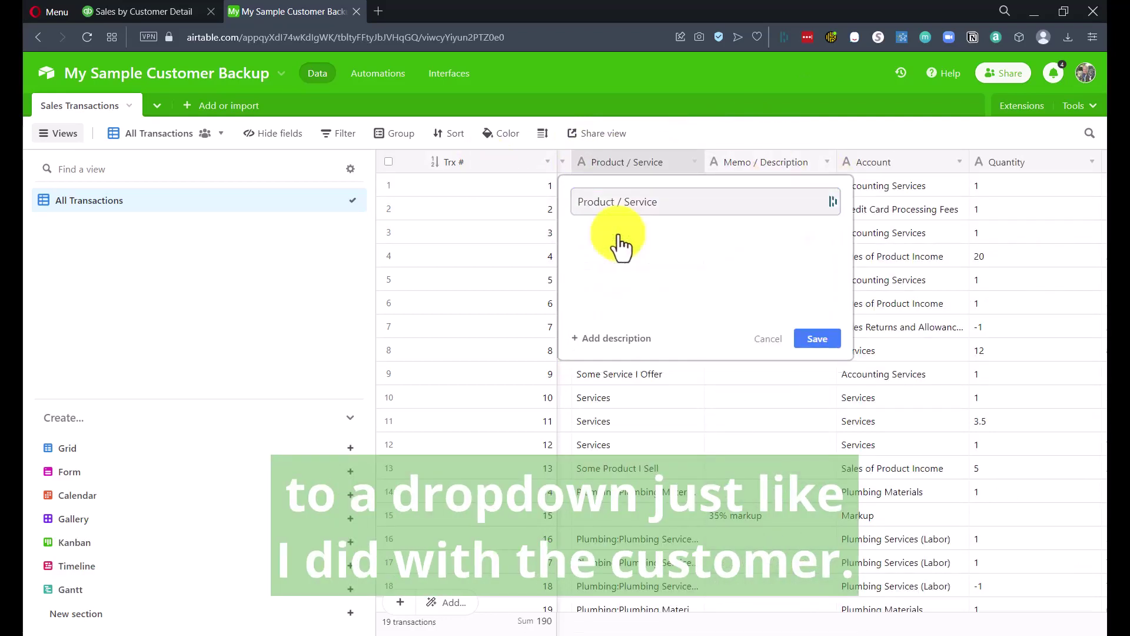
left_click(639, 418)
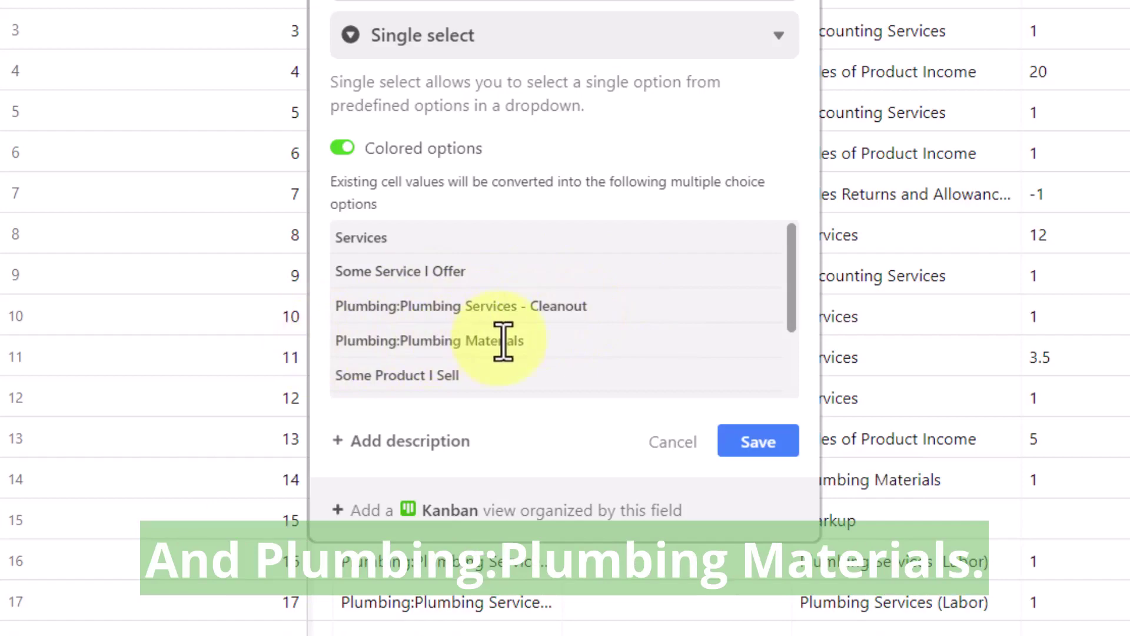
left_click(758, 443)
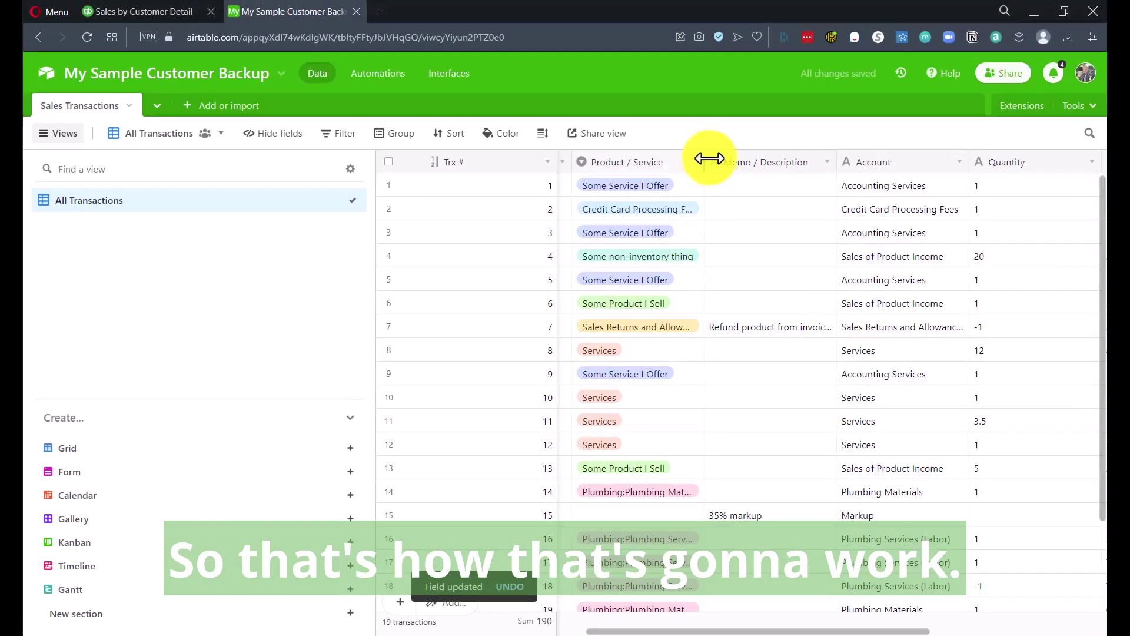
left_click_drag(709, 157, 815, 159)
Step: Inspect row 15, the 35% markup entry that has no product
scroll(700, 309, "down", 2)
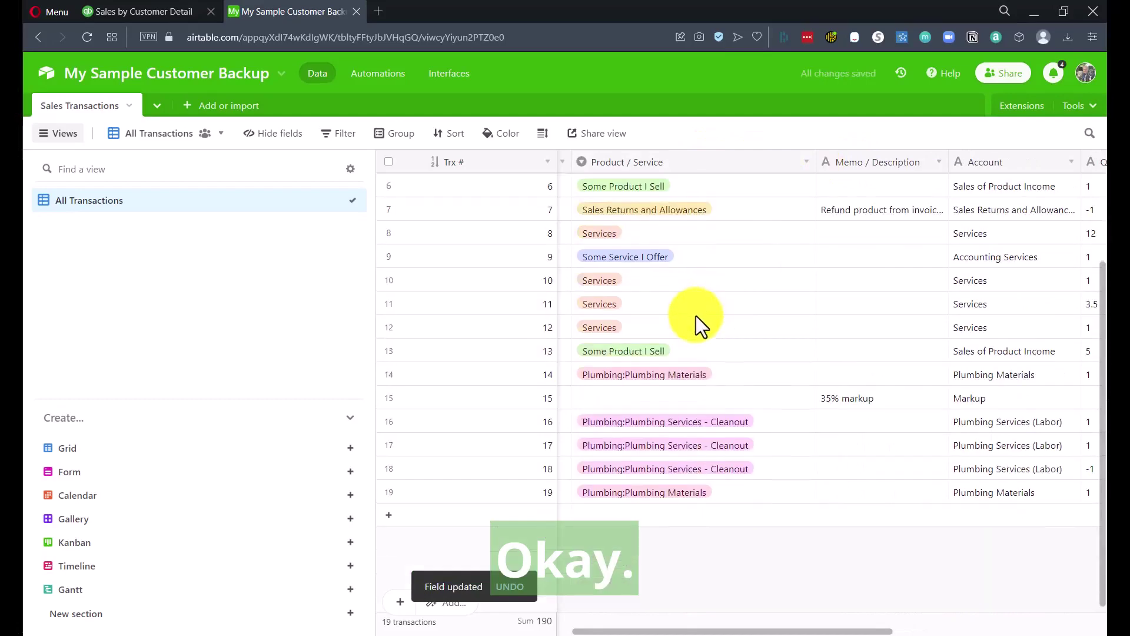
left_click(638, 406)
left_click(744, 398)
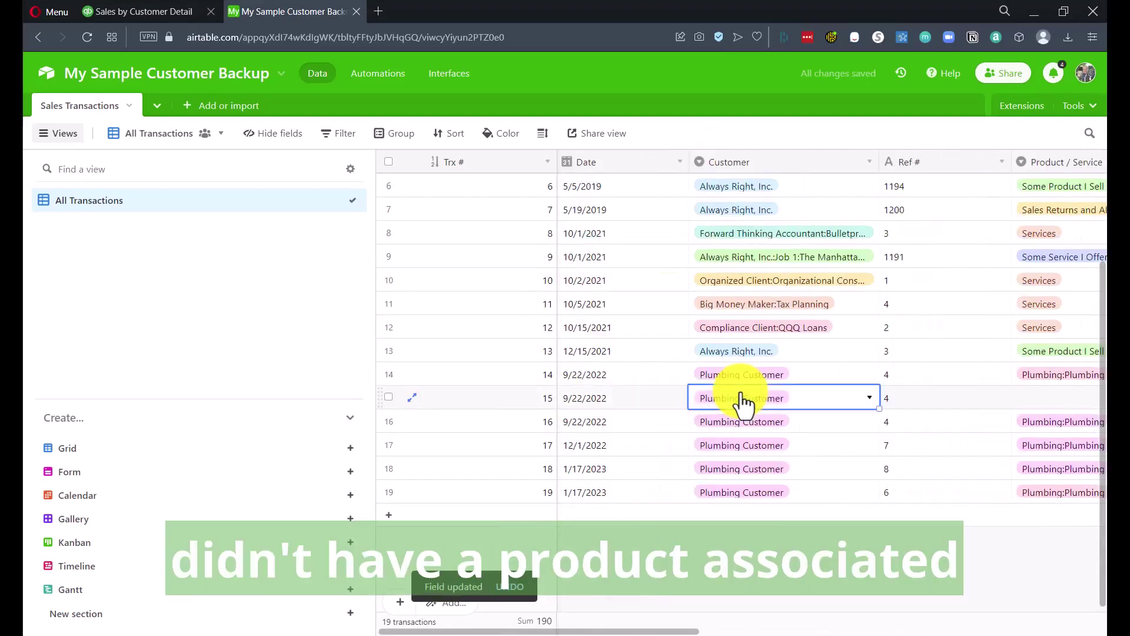
key("Right")
key("Right")
key("Right")
key("Right")
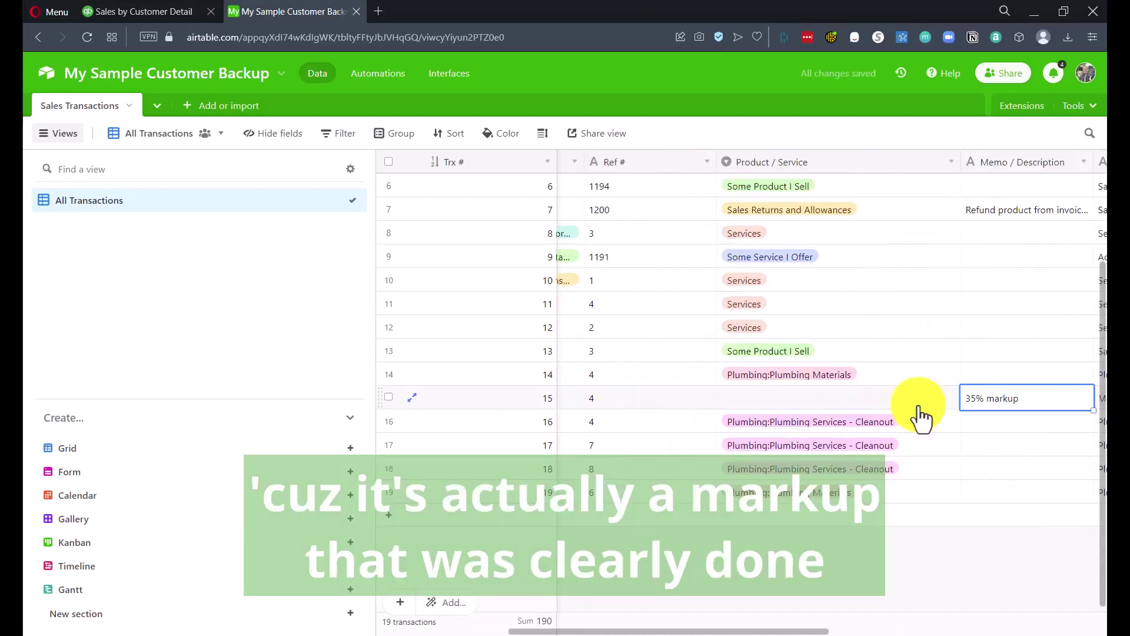
key("Left")
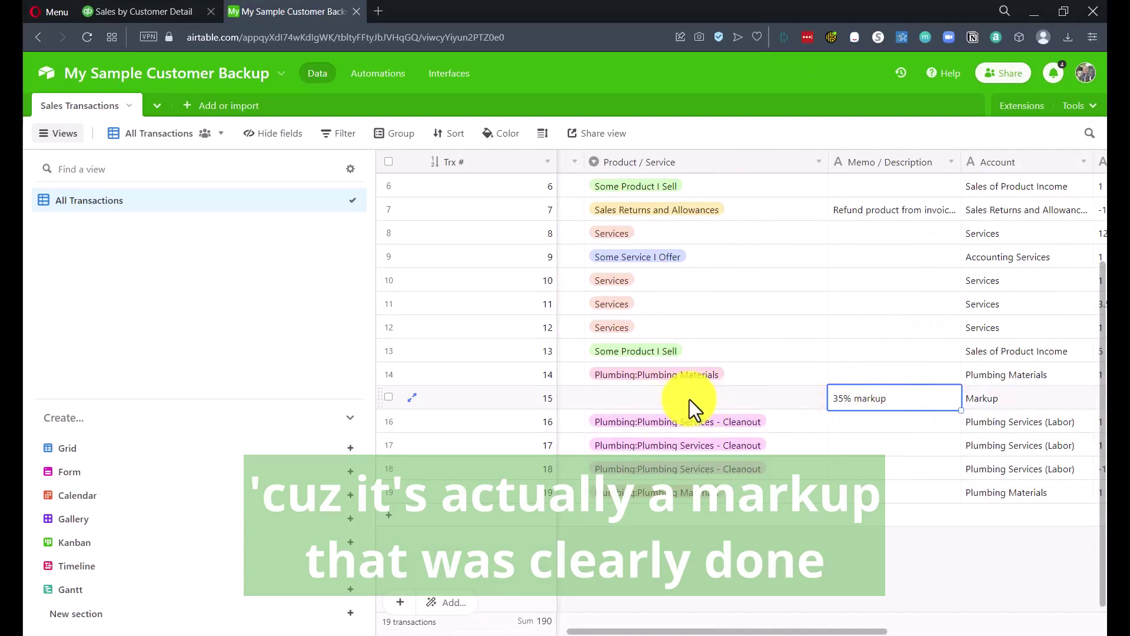
key("Left")
key("Right")
key("Right")
key("Right")
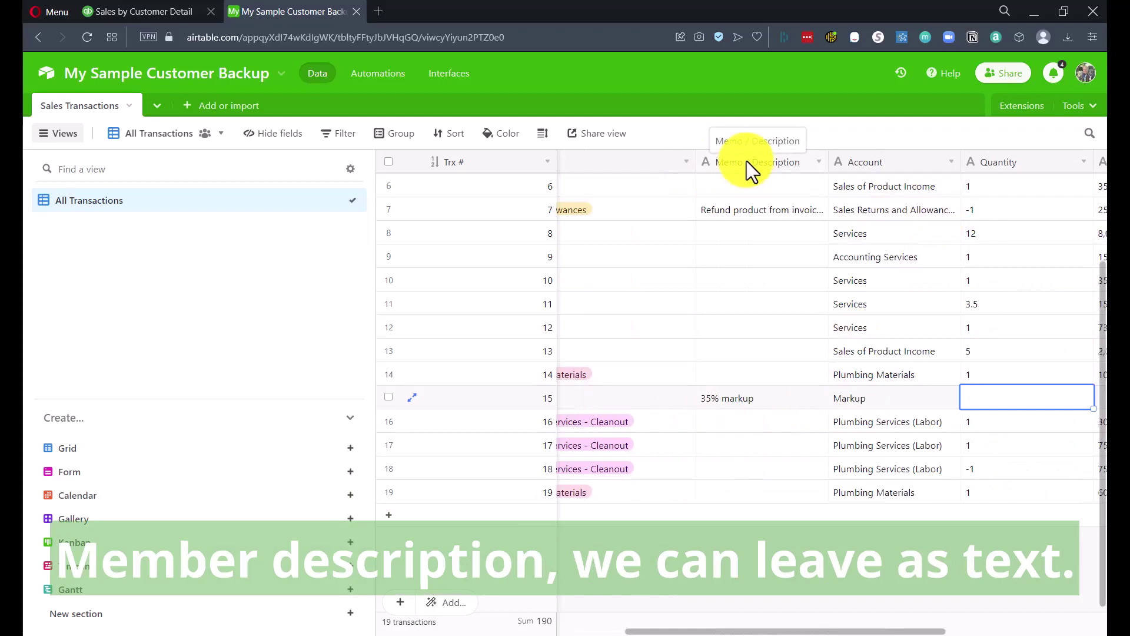
Step: Make Memo / Description a Long text field with rich text formatting enabled
double_click(774, 160)
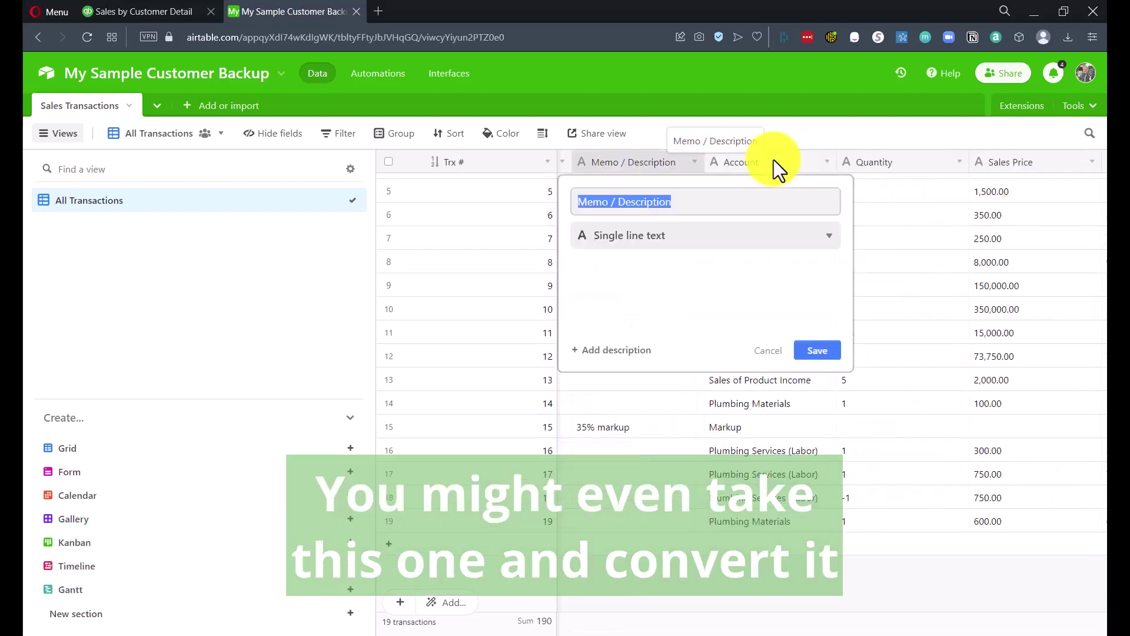
left_click(621, 230)
left_click(622, 316)
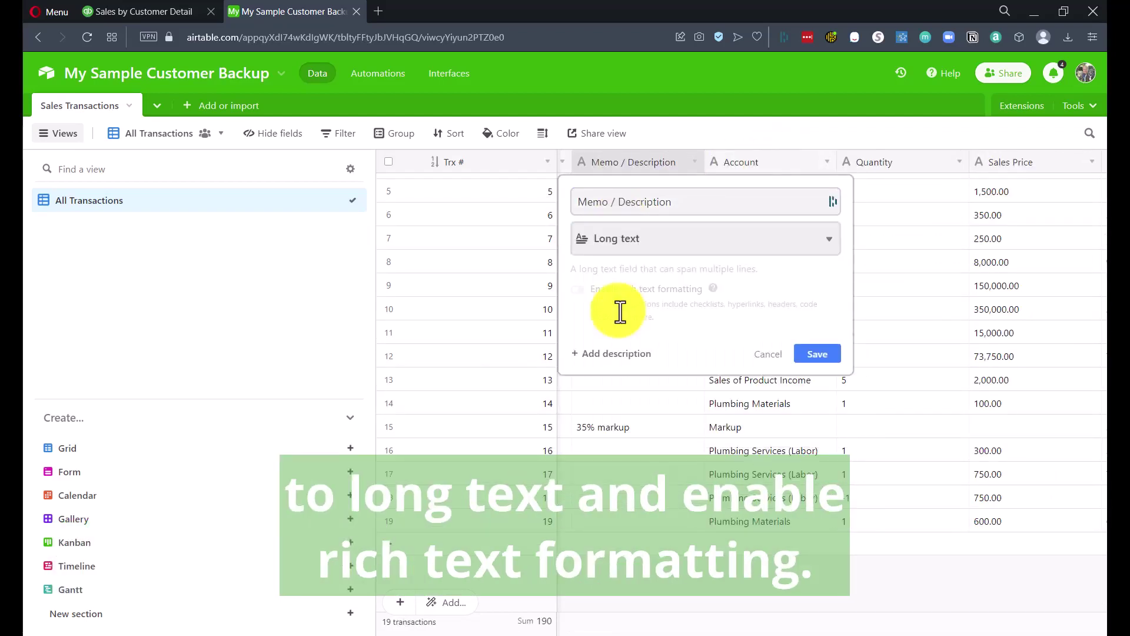
left_click(581, 283)
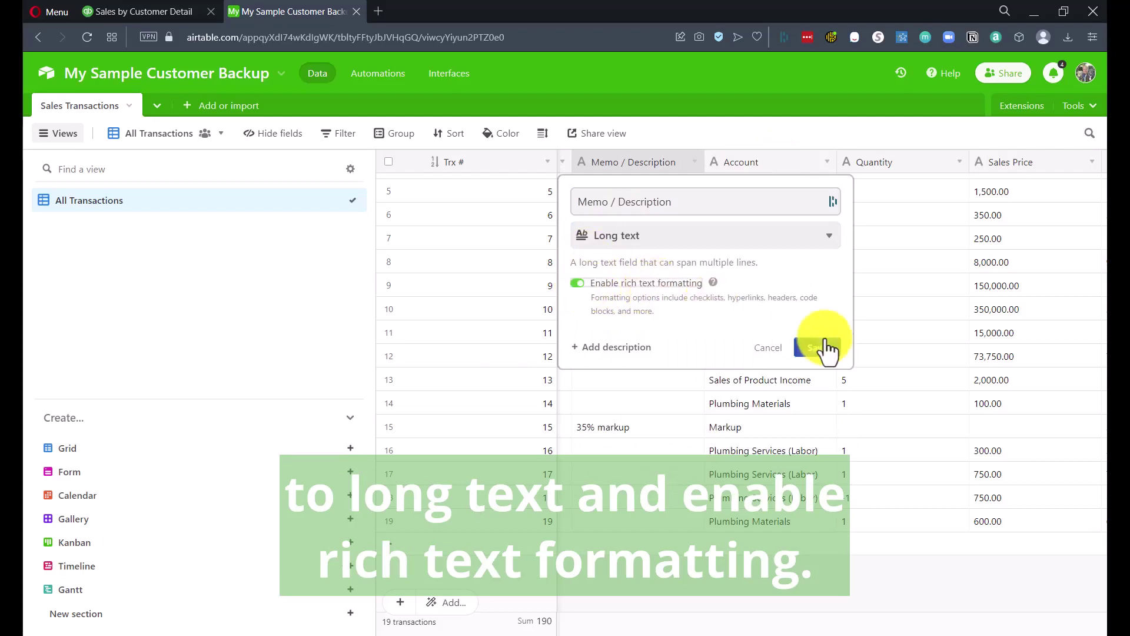
left_click(817, 348)
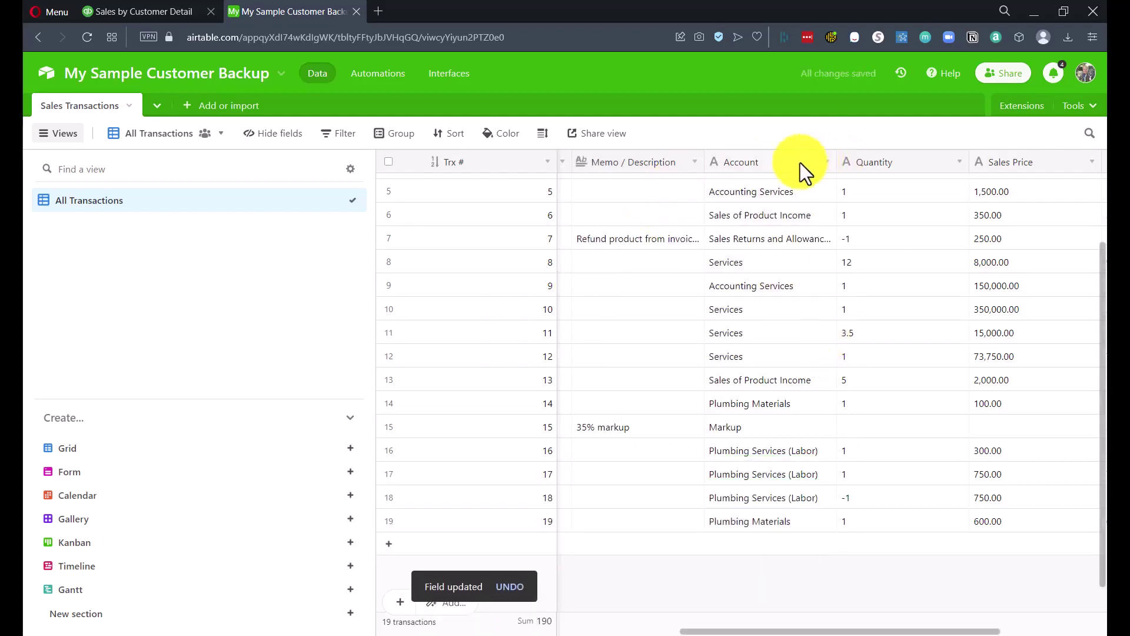
Step: Change the Account field to Single select
double_click(783, 162)
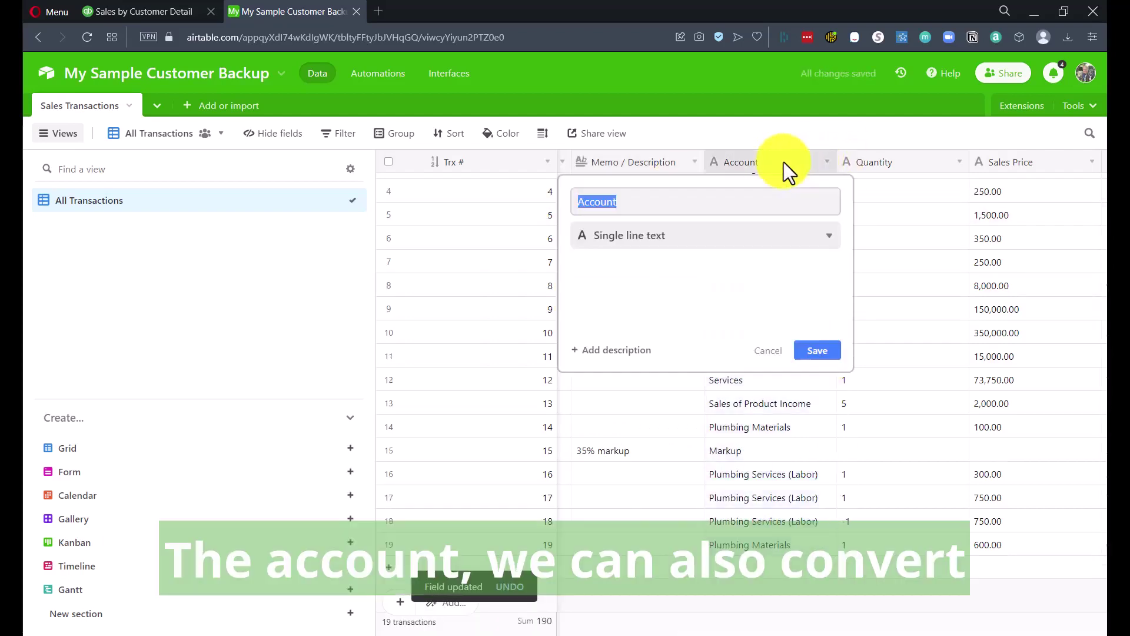
left_click(663, 243)
left_click(654, 416)
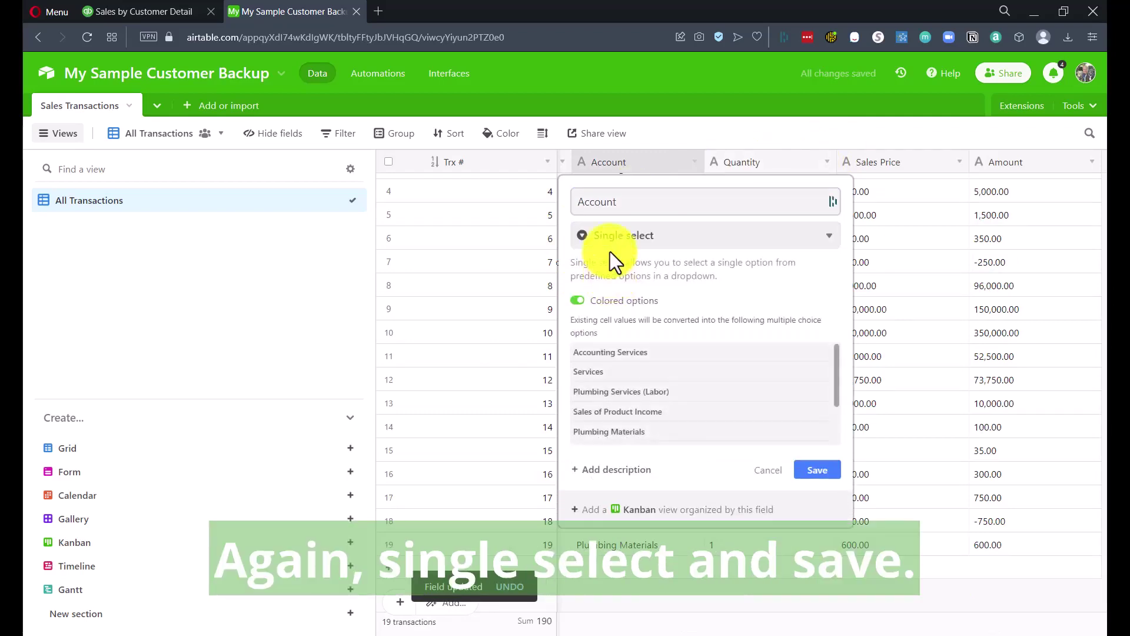
left_click(822, 470)
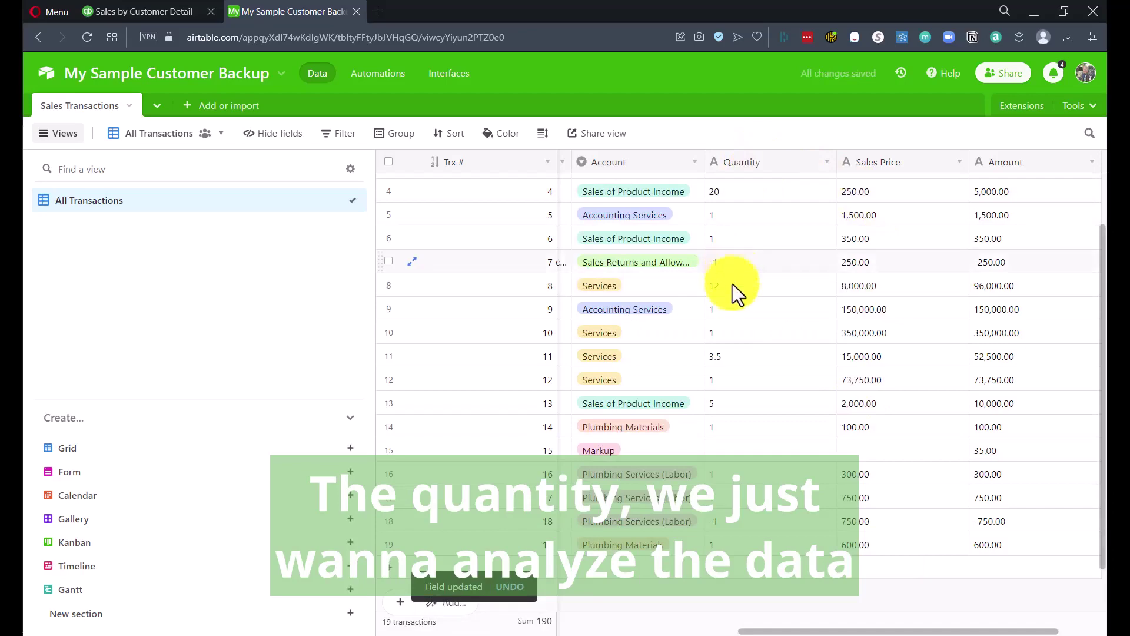
Step: Review the existing Quantity values, such as 12 and the decimal 3.5
left_click(732, 283)
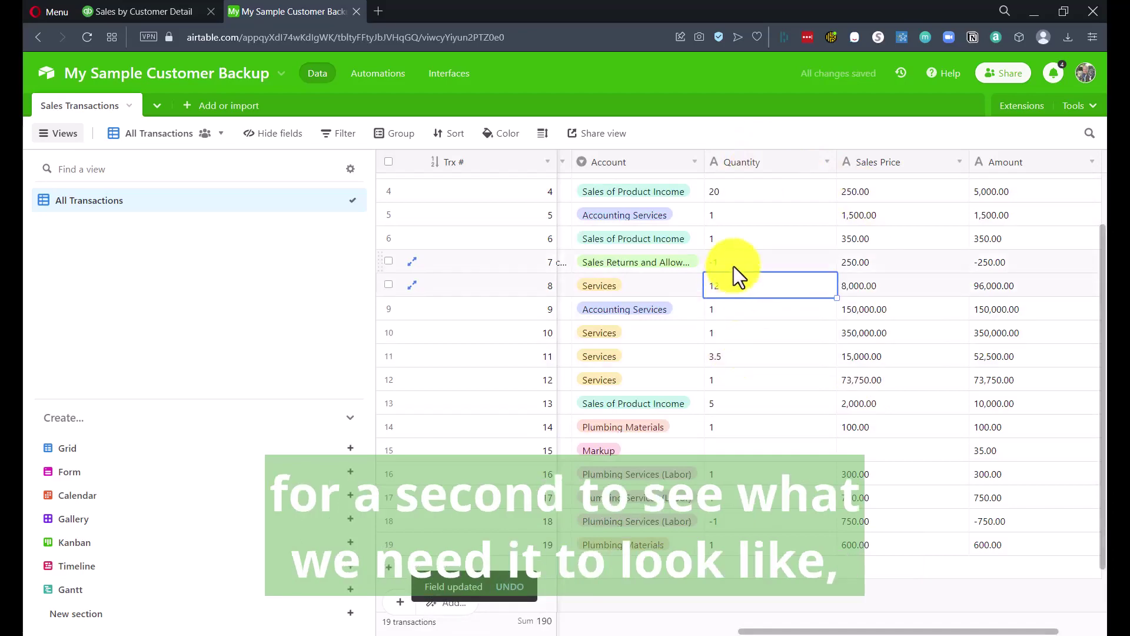
scroll(778, 370, "up", 2)
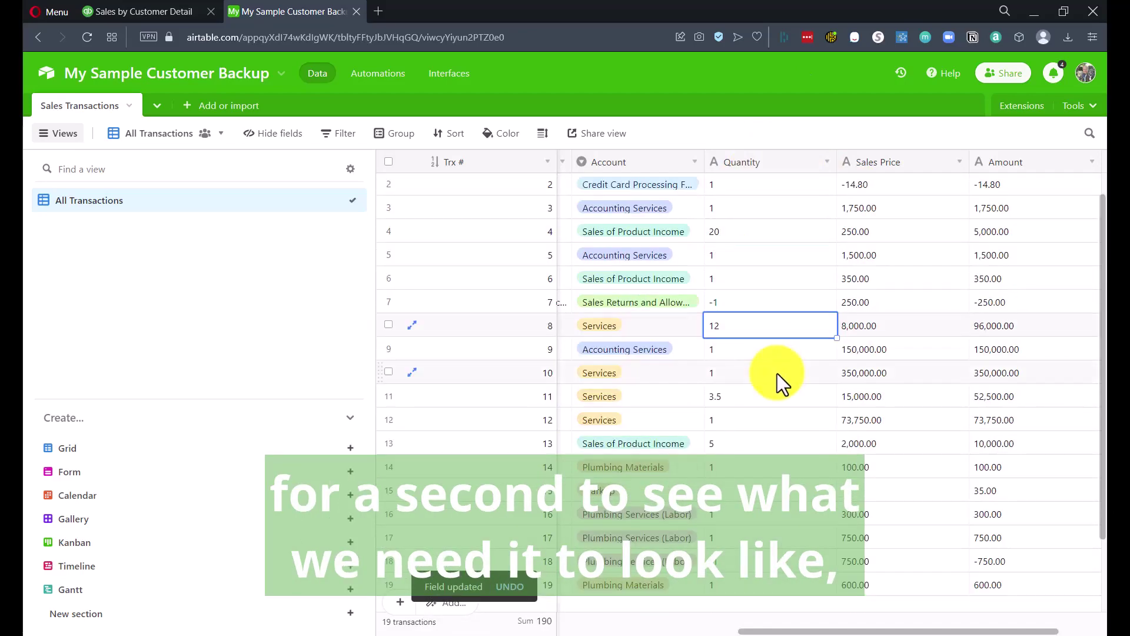
scroll(776, 376, "up", 1)
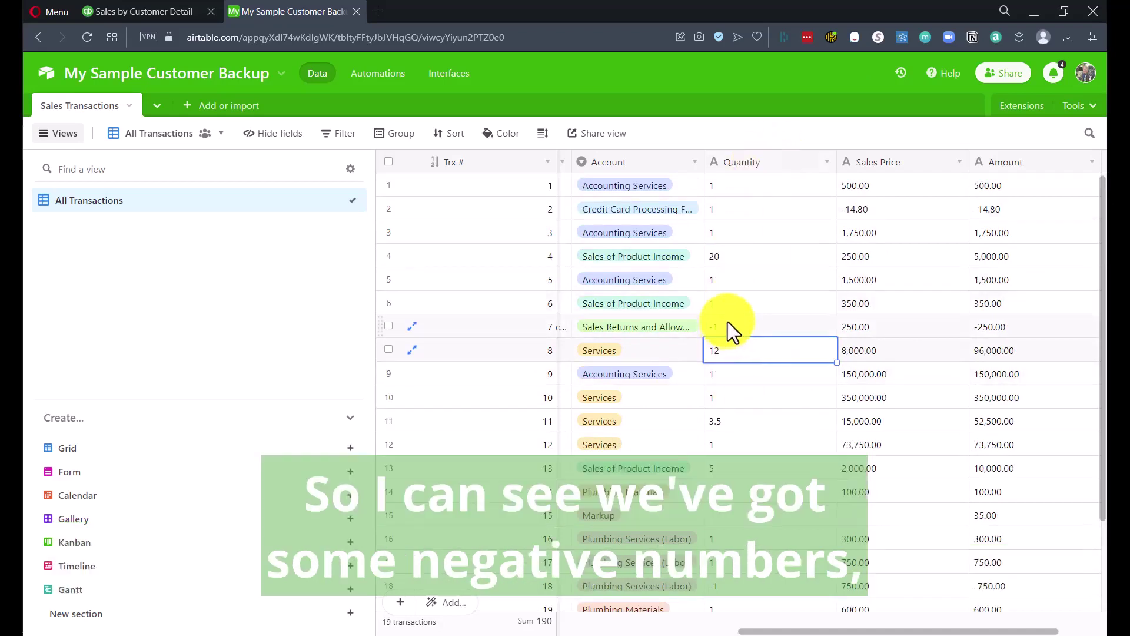
scroll(728, 321, "down", 5)
left_click(748, 303)
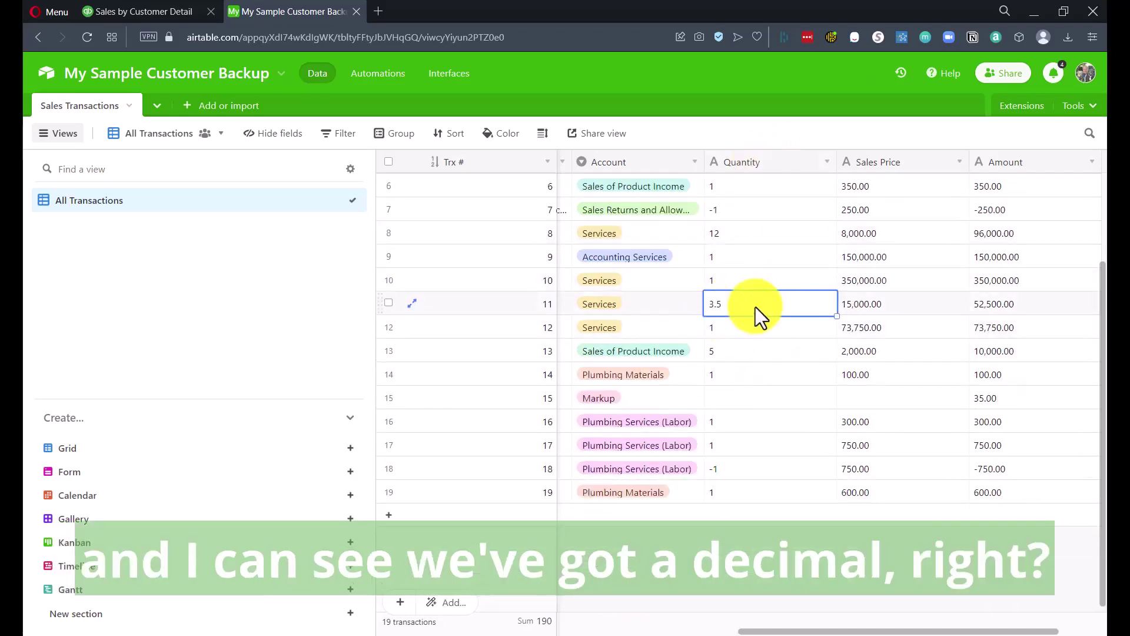
Step: Convert Quantity to a Number field with 1.00 precision and negative numbers allowed
double_click(746, 164)
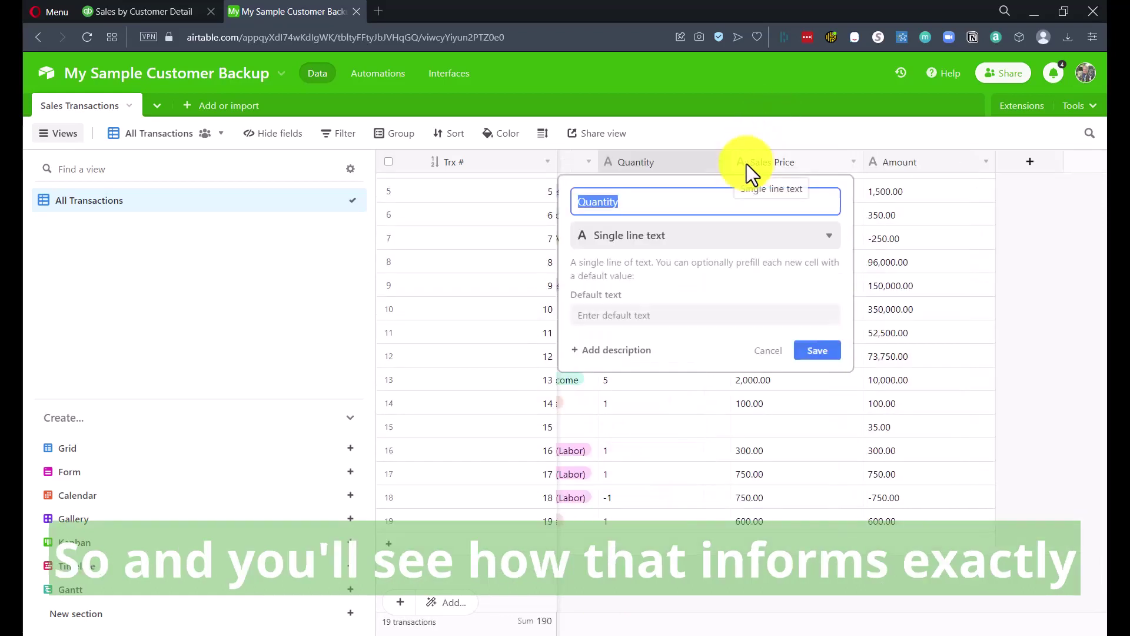
left_click(618, 239)
type("nu")
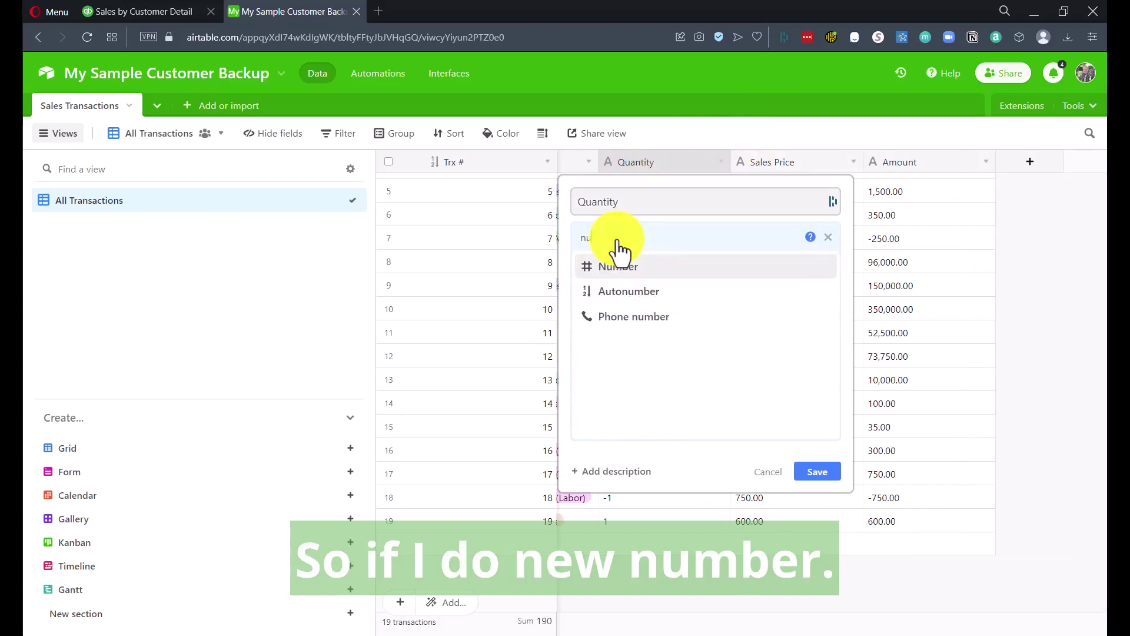
type("m")
left_click(622, 265)
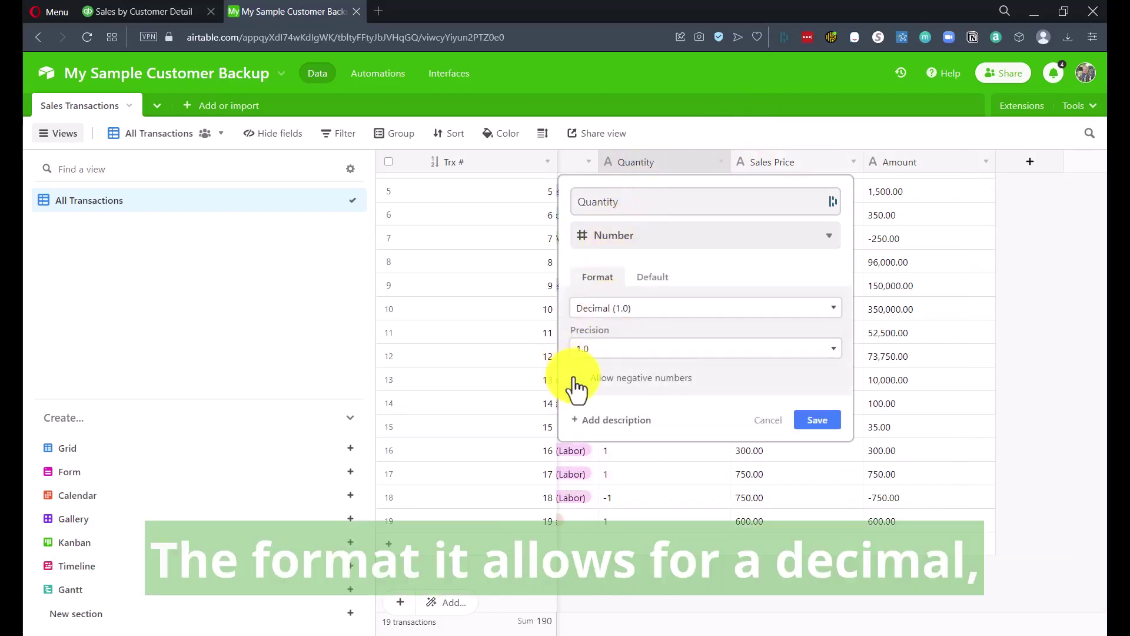
left_click(596, 378)
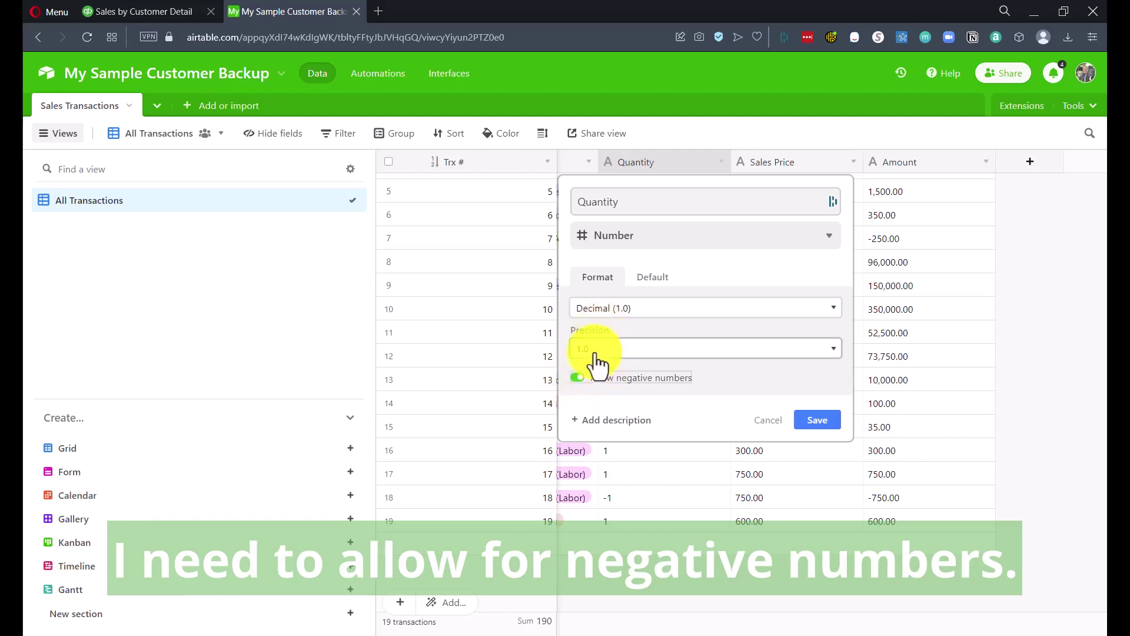
left_click(586, 350)
left_click(591, 376)
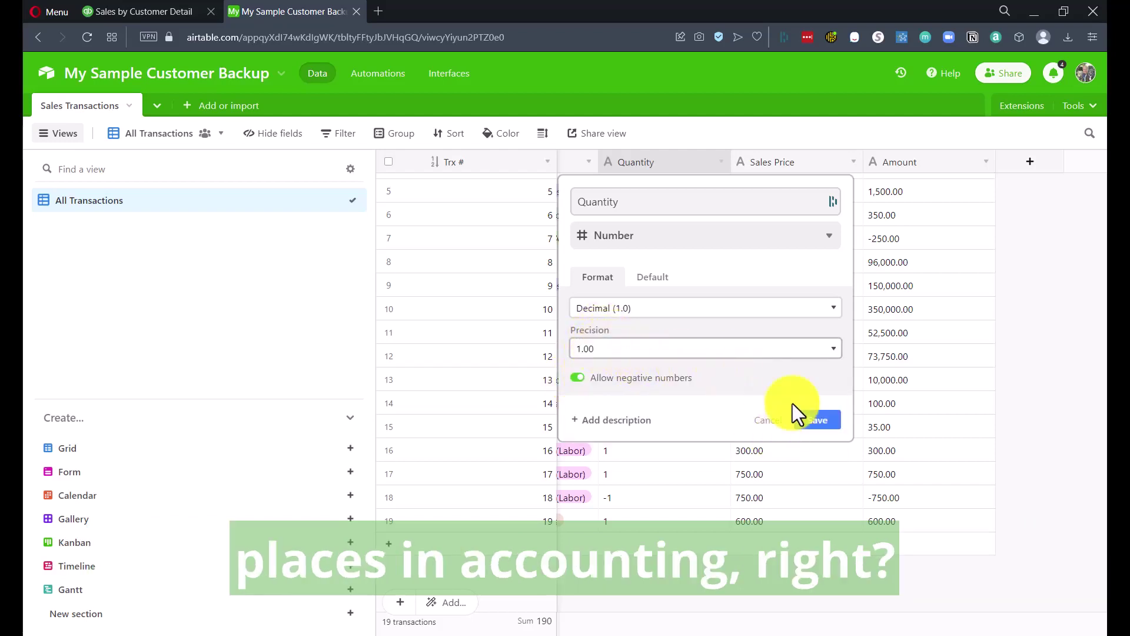
left_click(819, 421)
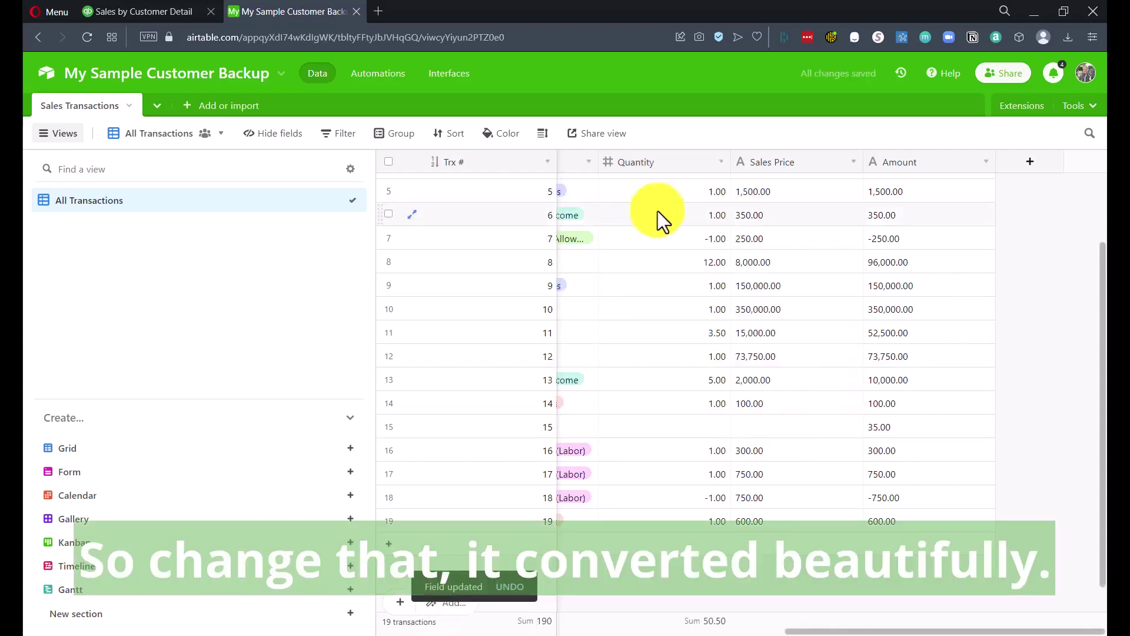
left_click(668, 261)
Step: Convert Sales Price to a $ Currency field with two decimals and negatives allowed
scroll(765, 306, "up", 3)
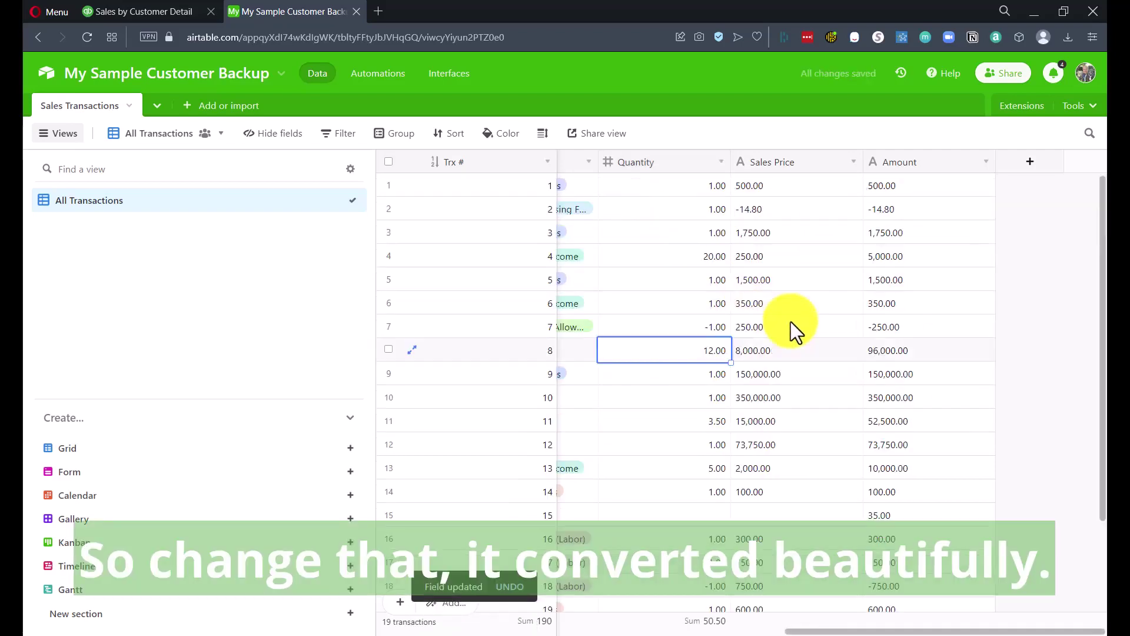
left_click(775, 188)
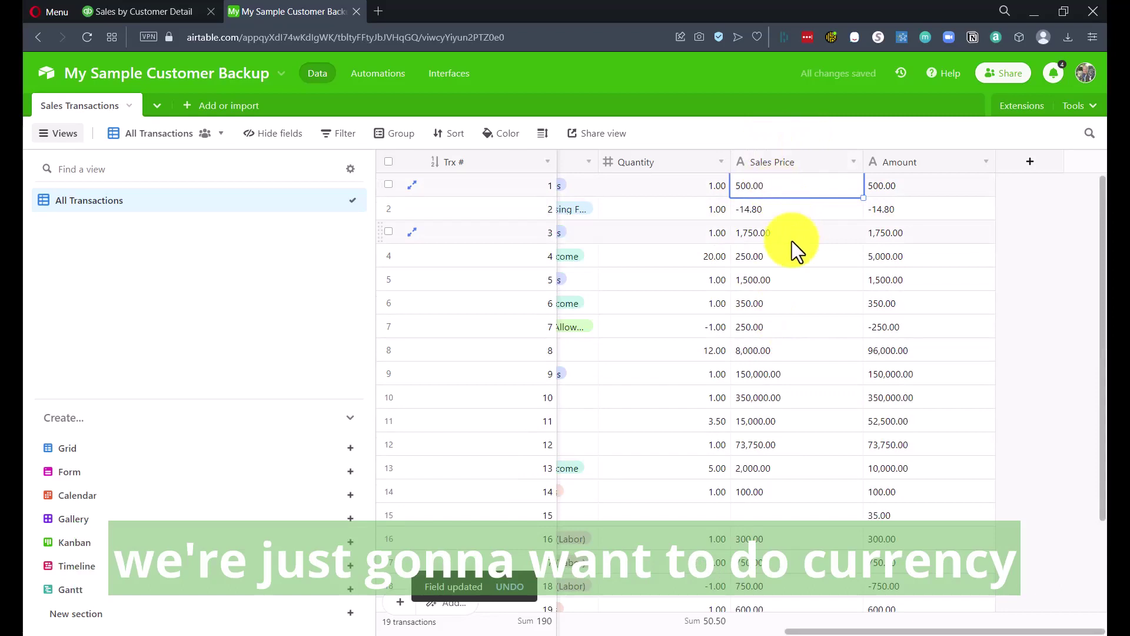
double_click(777, 162)
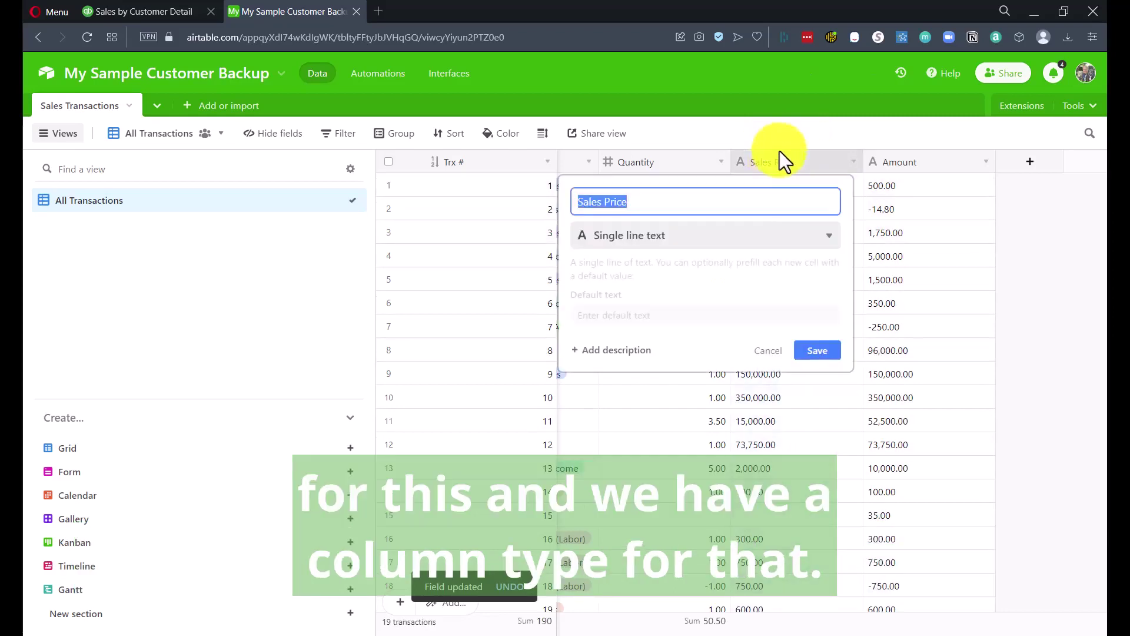
left_click(613, 238)
type("curr")
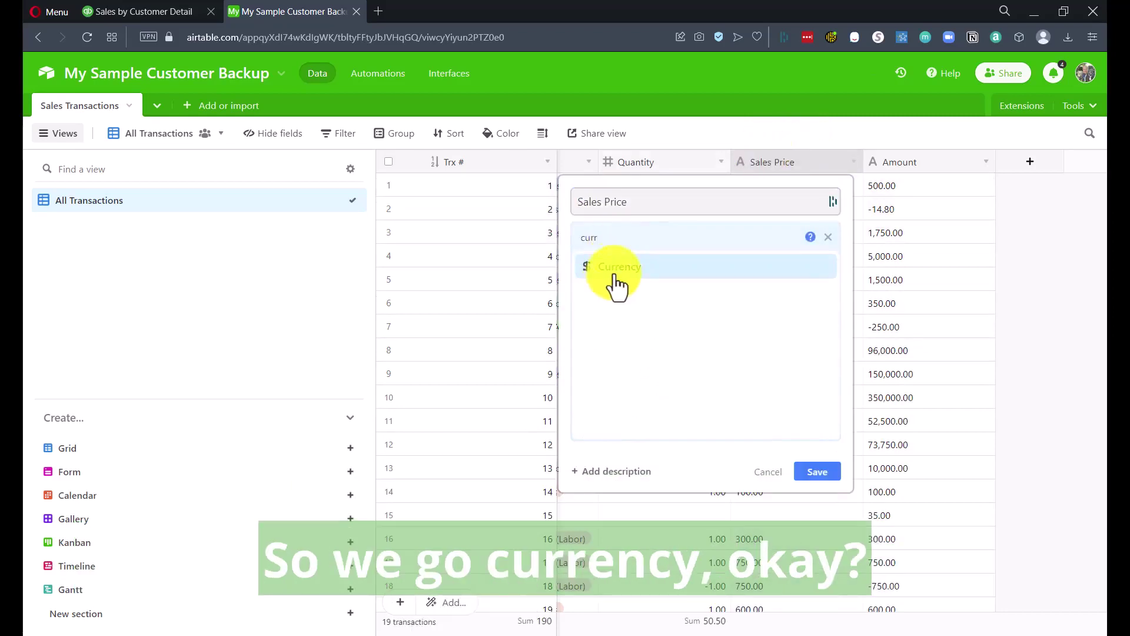
left_click(613, 265)
left_click(601, 400)
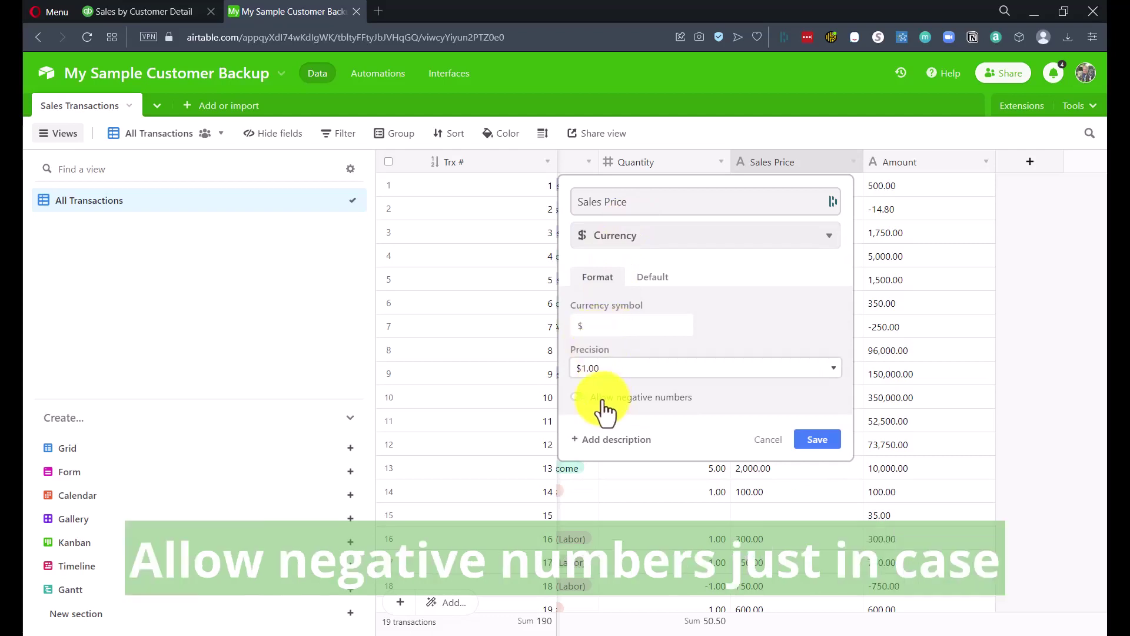
left_click(653, 277)
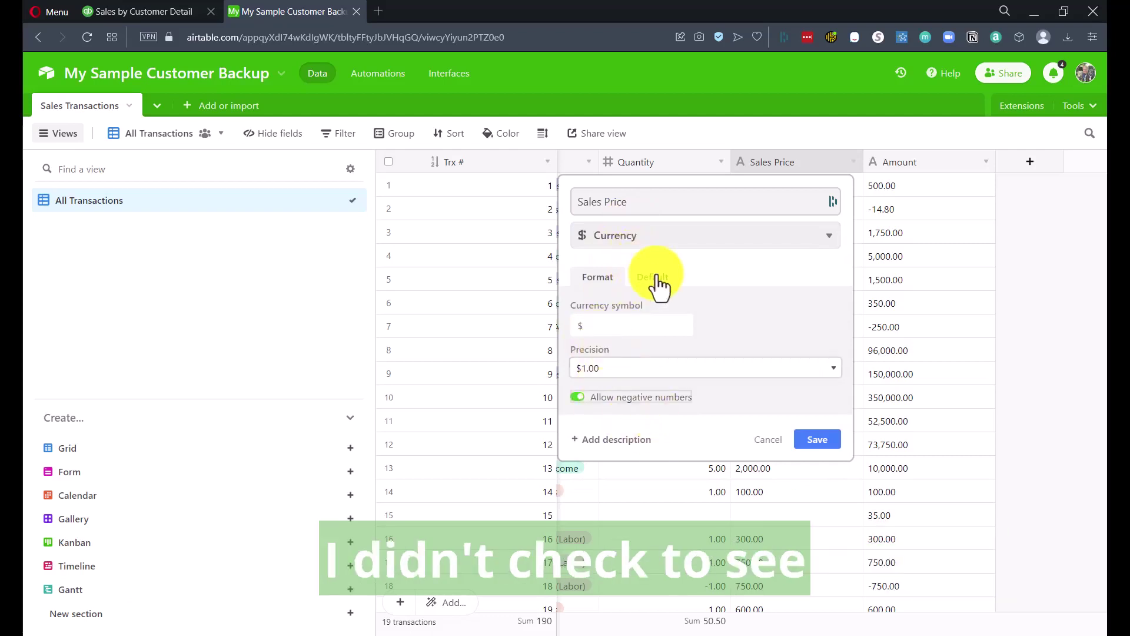
left_click(597, 278)
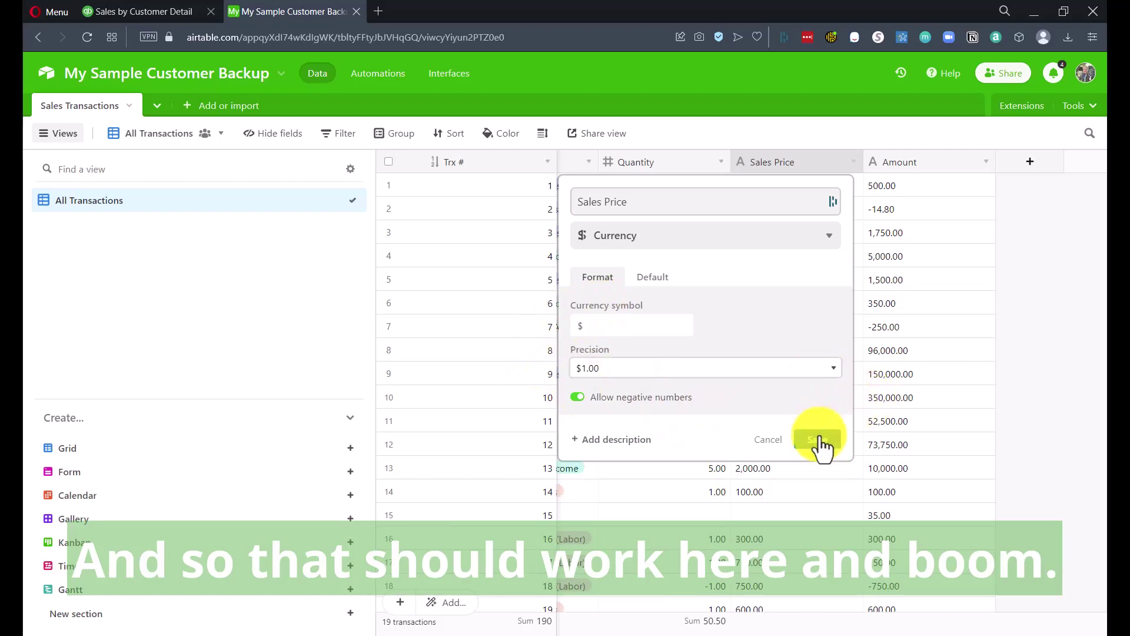
left_click(818, 440)
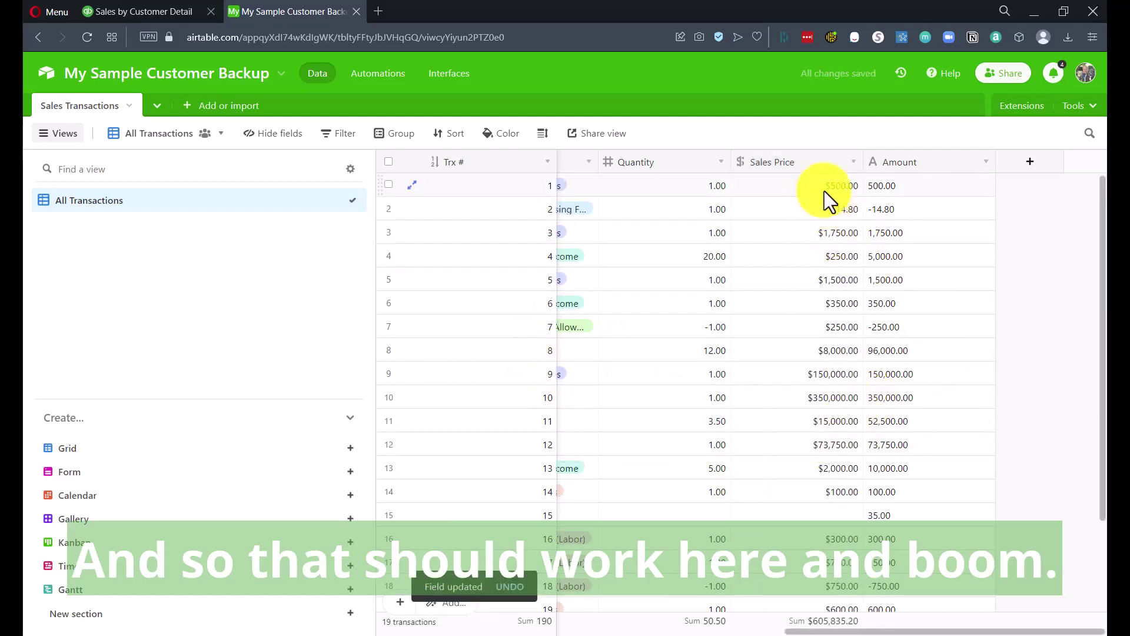
left_click(901, 184)
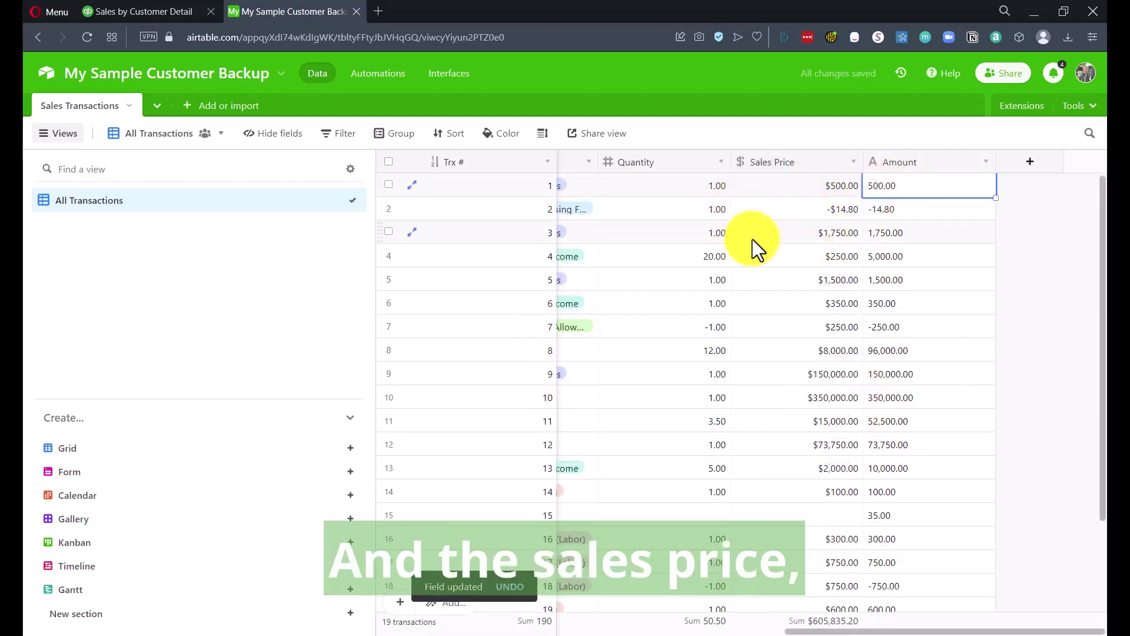
Step: Change Amount to a Formula field computing Quantity*{Sales Price}
left_click(695, 261)
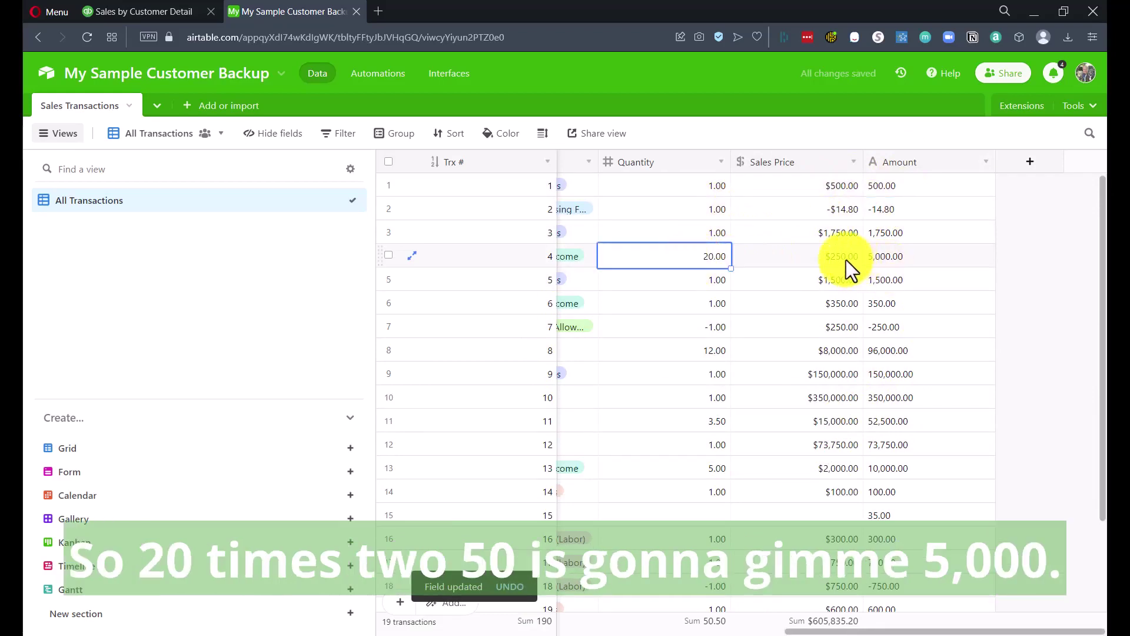
left_click(942, 260)
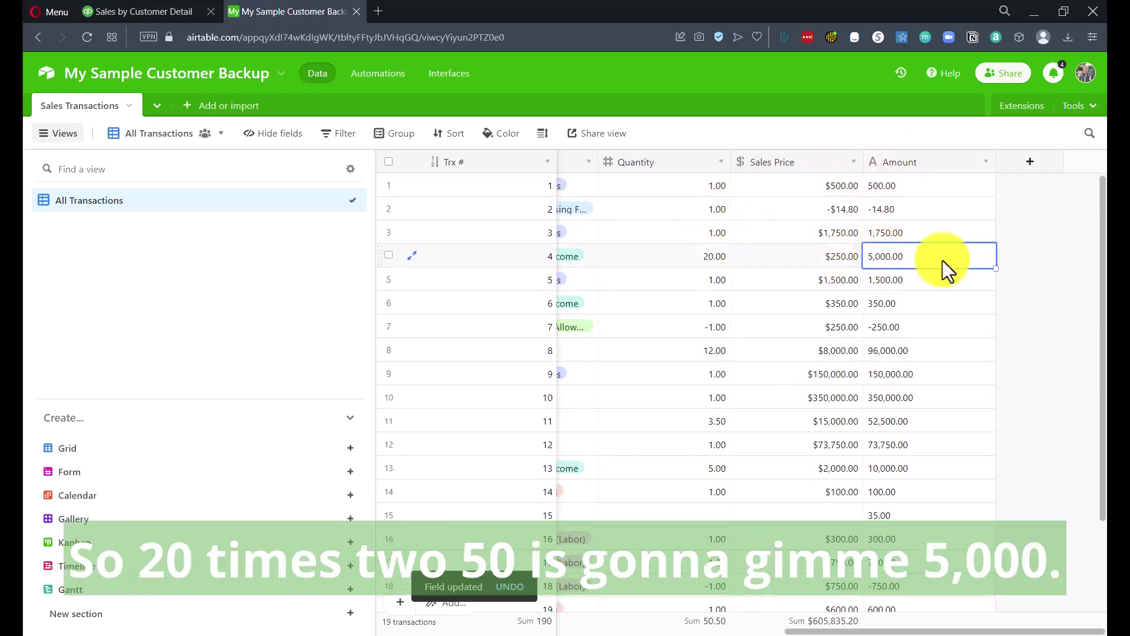
double_click(906, 160)
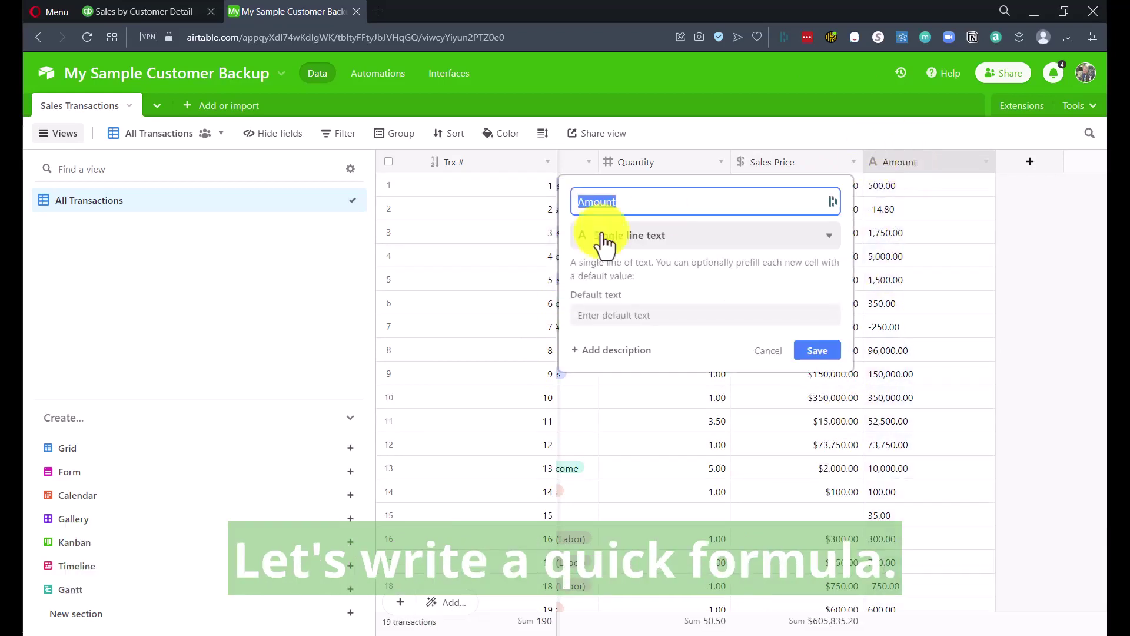
left_click(645, 239)
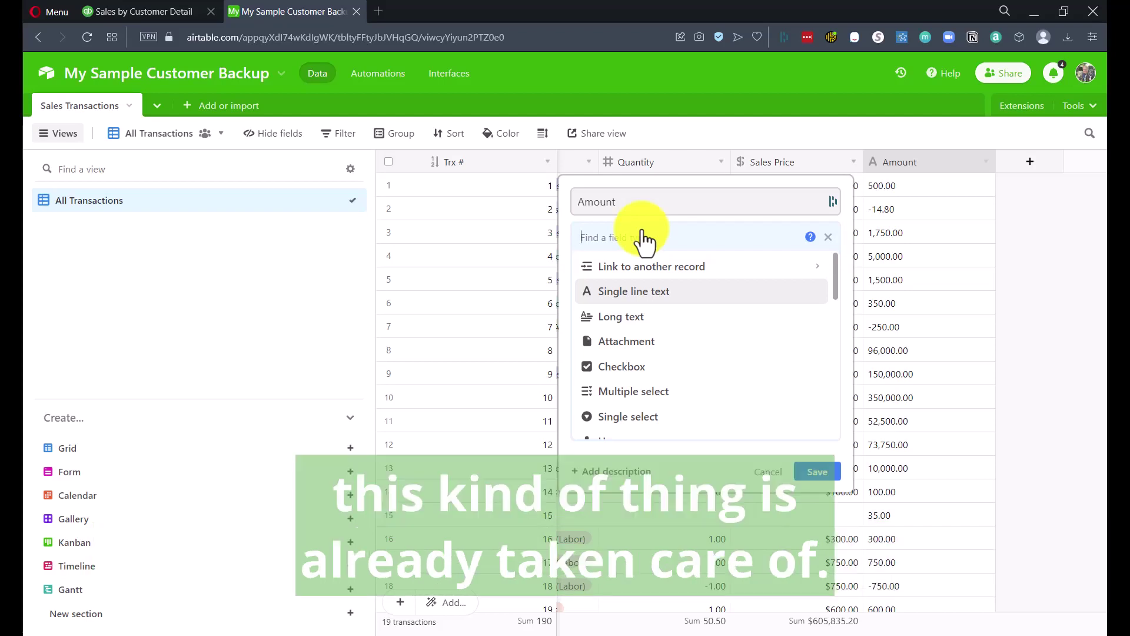
type("for")
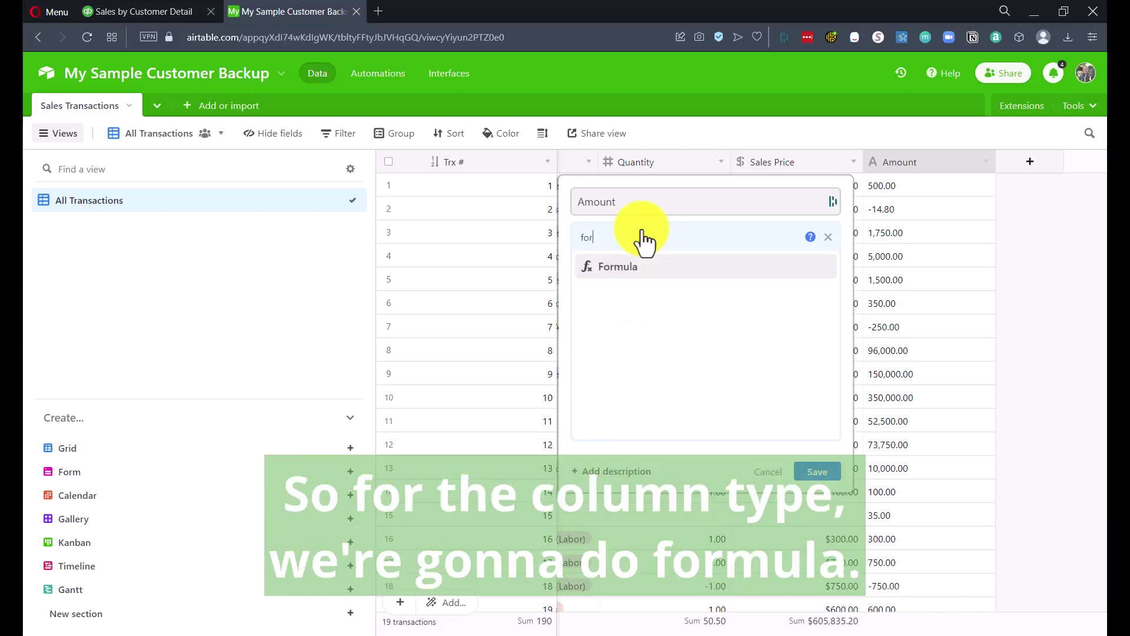
left_click(614, 275)
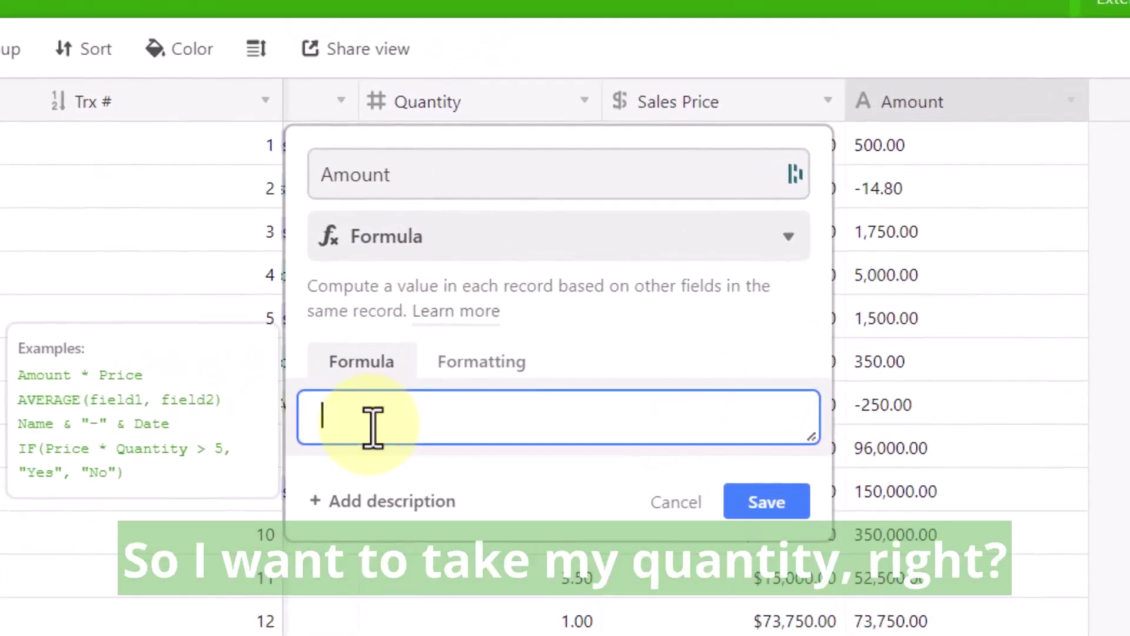
type("quan")
left_click(416, 499)
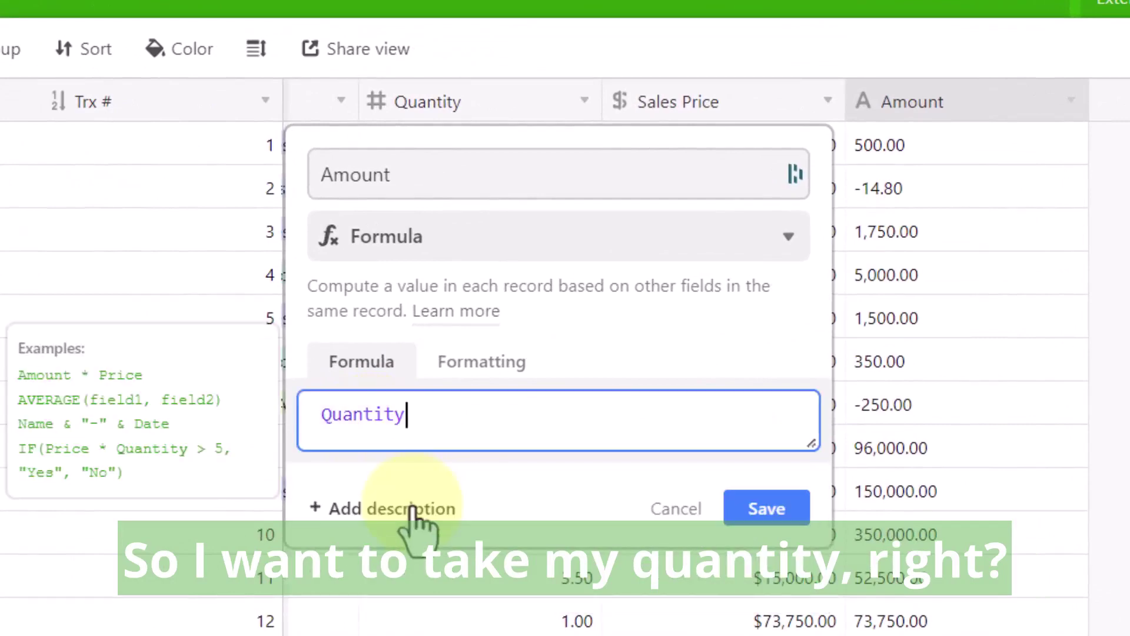
type("*")
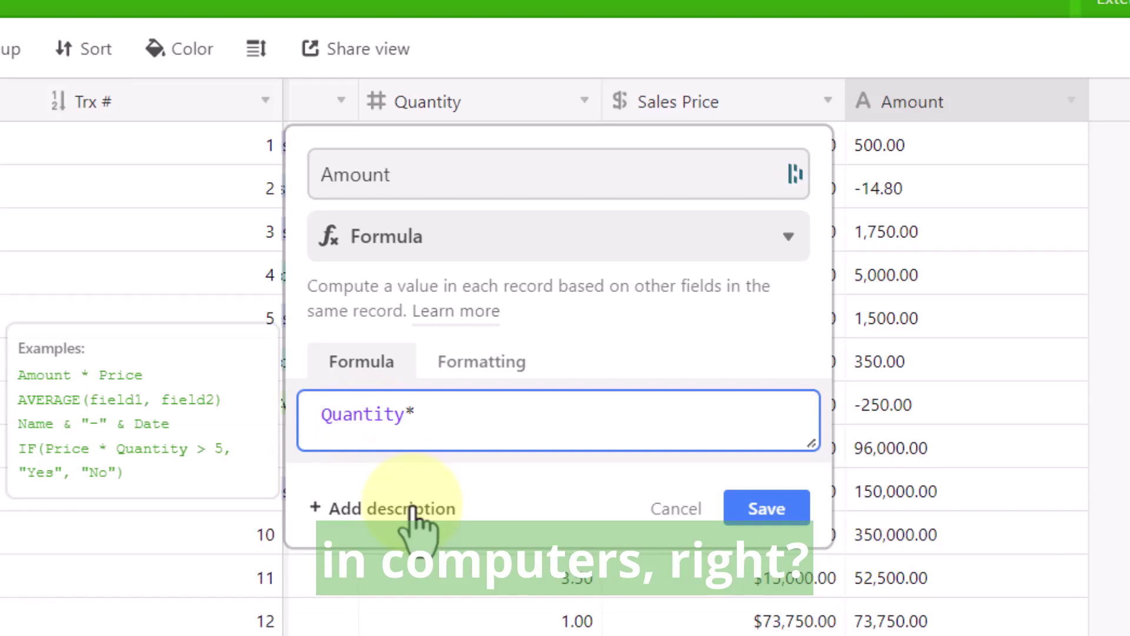
type("Sales")
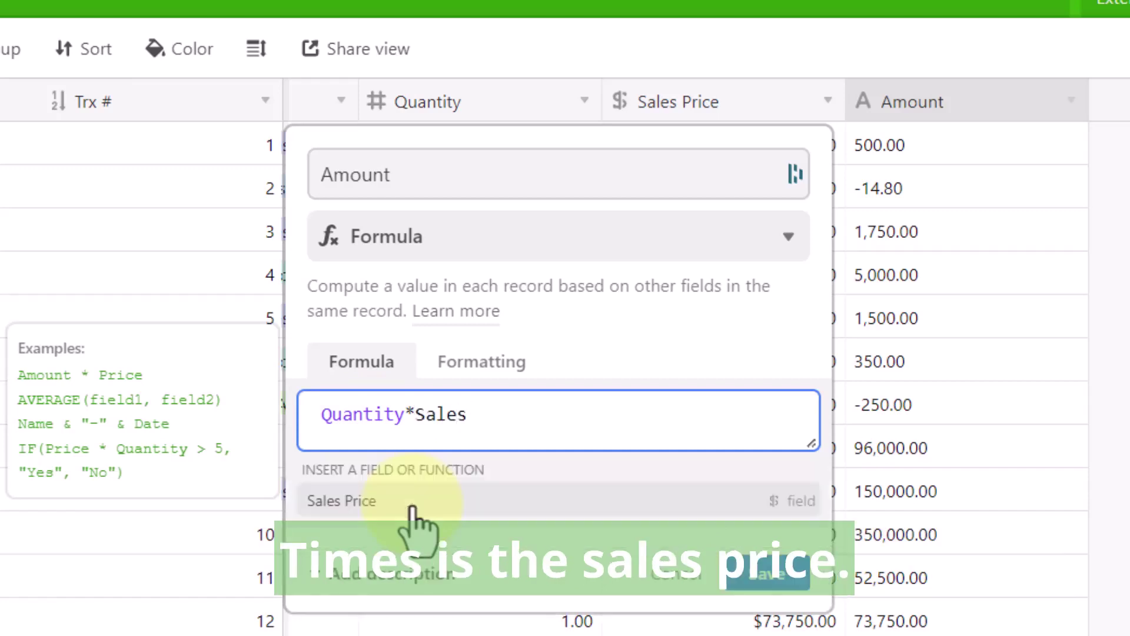
left_click(412, 502)
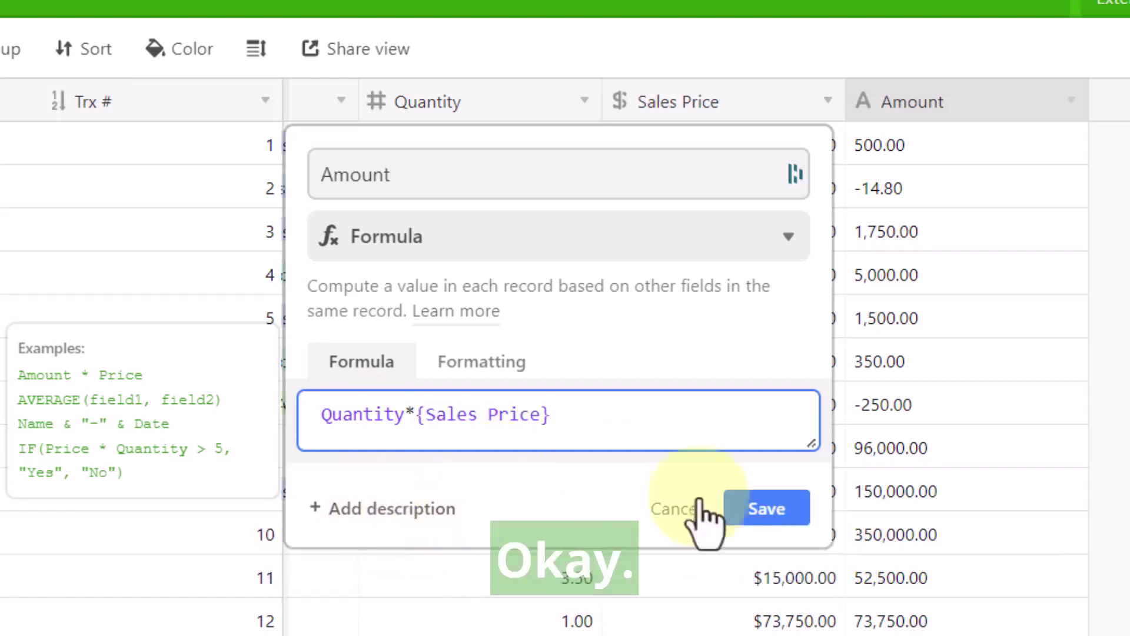
left_click(758, 513)
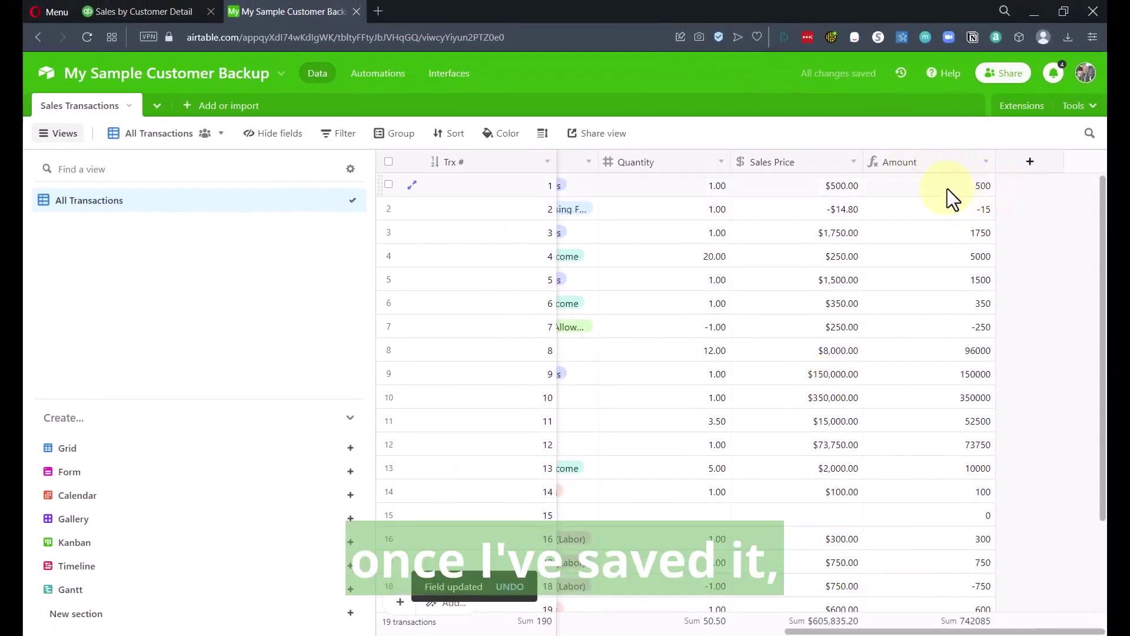
Step: Format the Amount formula results as Currency, showing values like $500.00
double_click(921, 166)
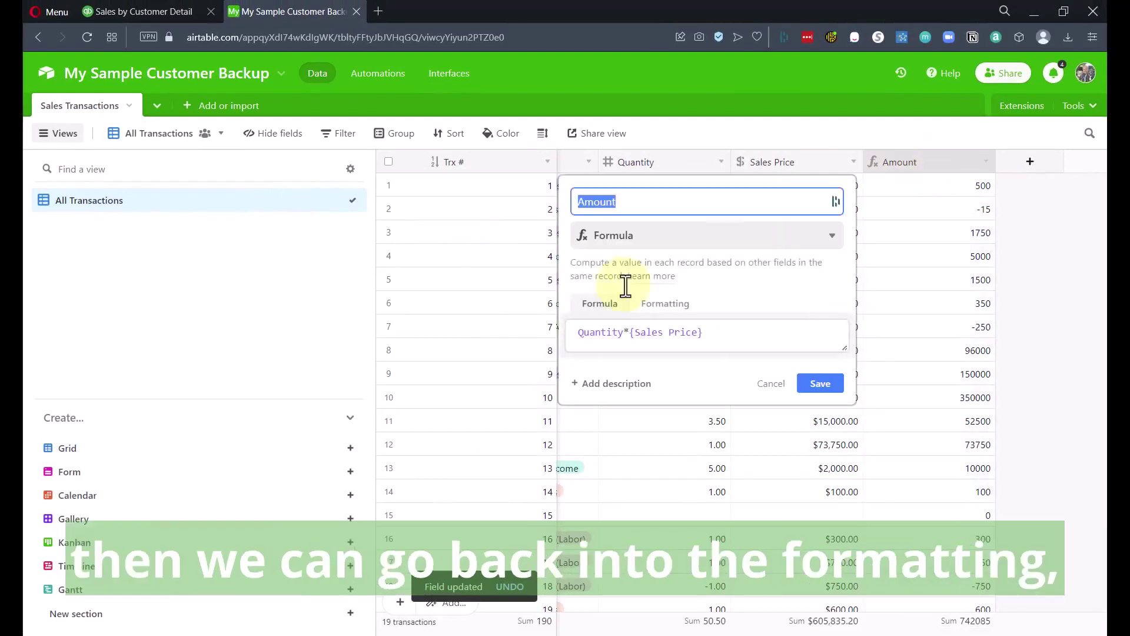
left_click(661, 304)
left_click(625, 343)
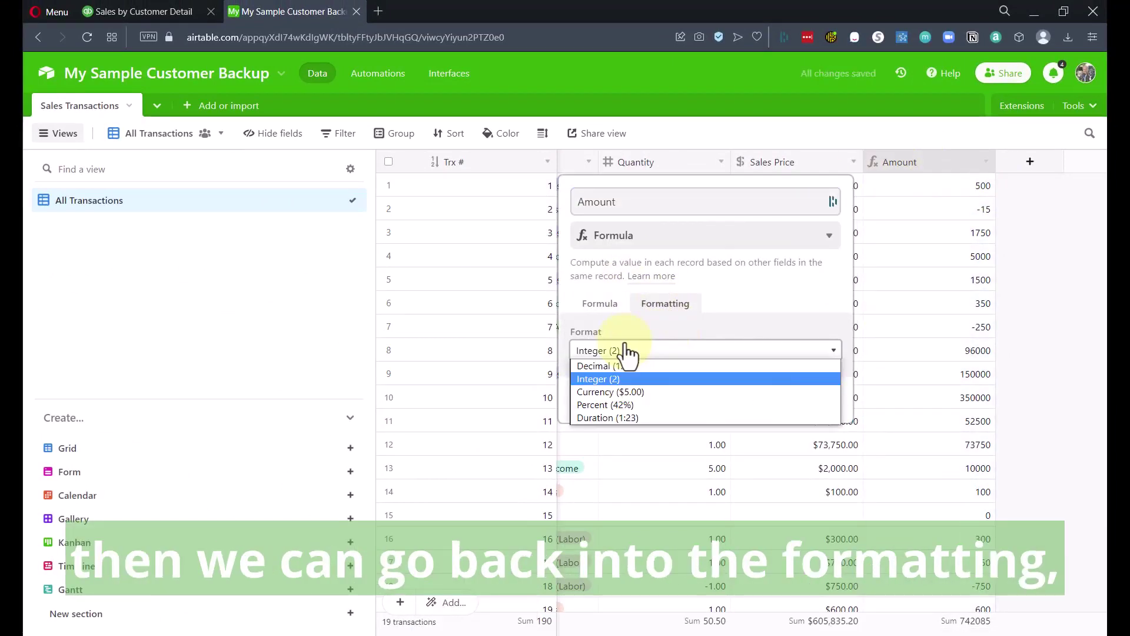
left_click(611, 394)
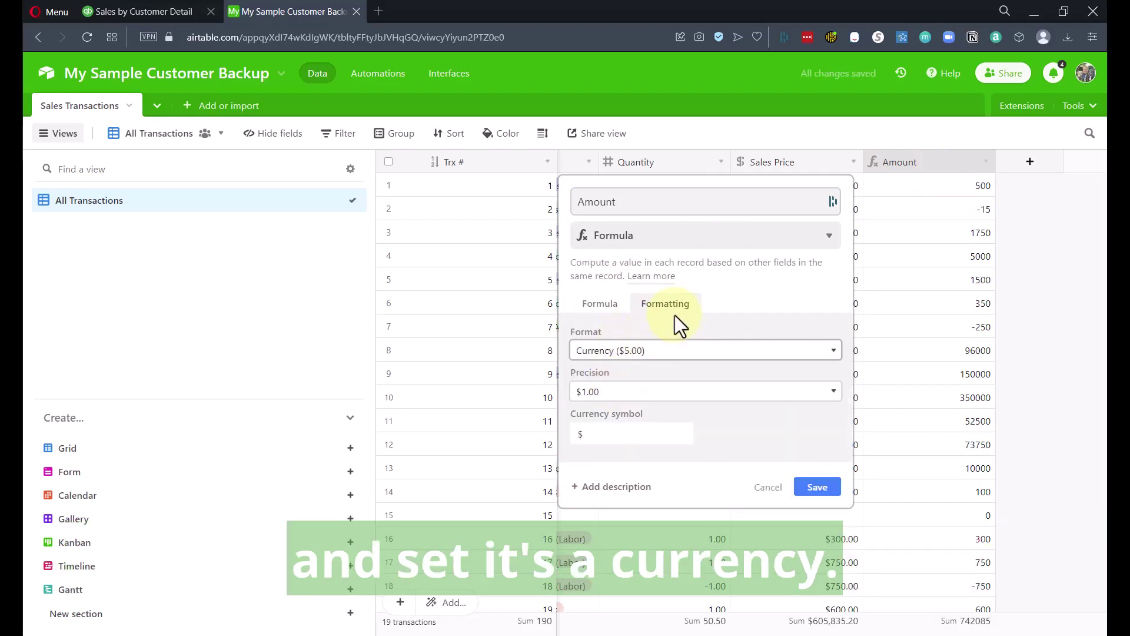
left_click(819, 489)
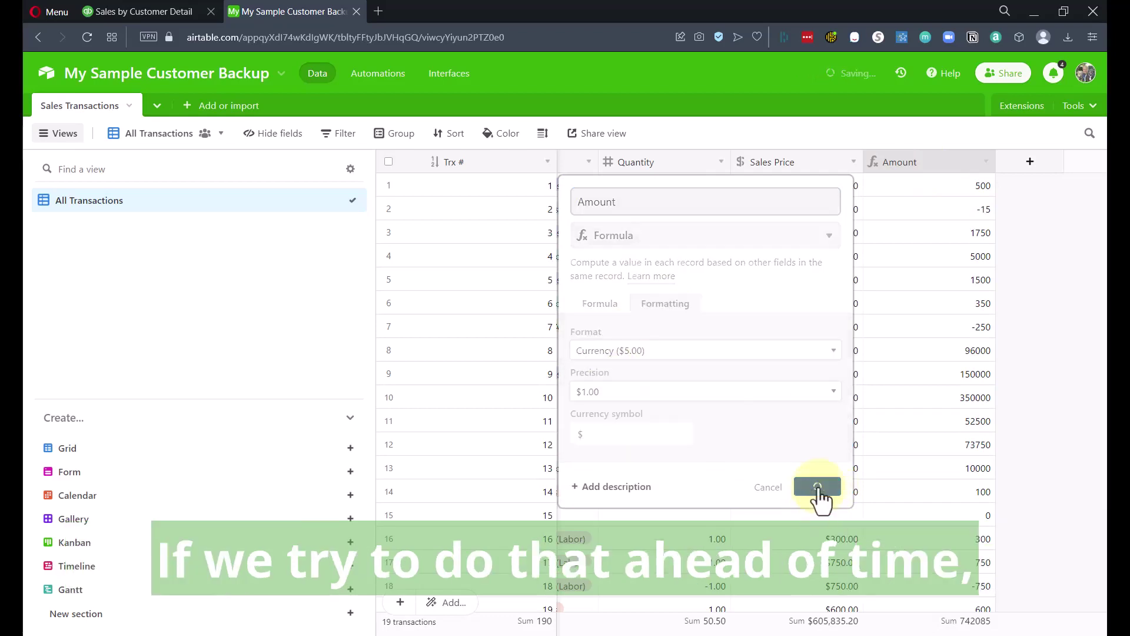
left_click(940, 190)
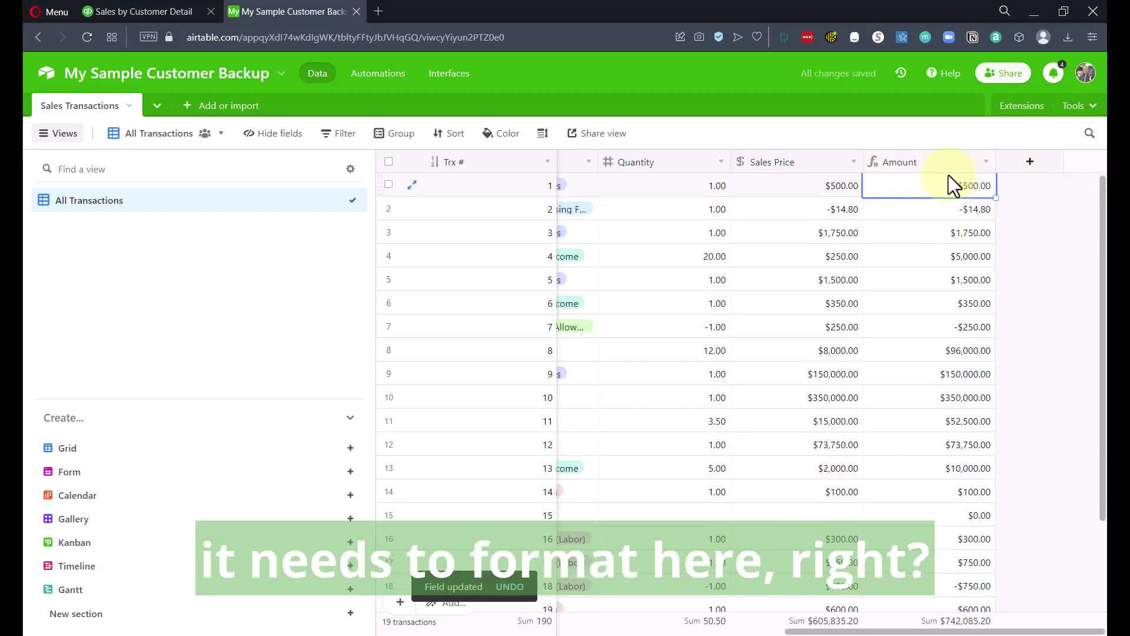
Step: Compare row 4's Quantity, Sales Price and Amount values, then check row 2
left_click(856, 259)
left_click(965, 253)
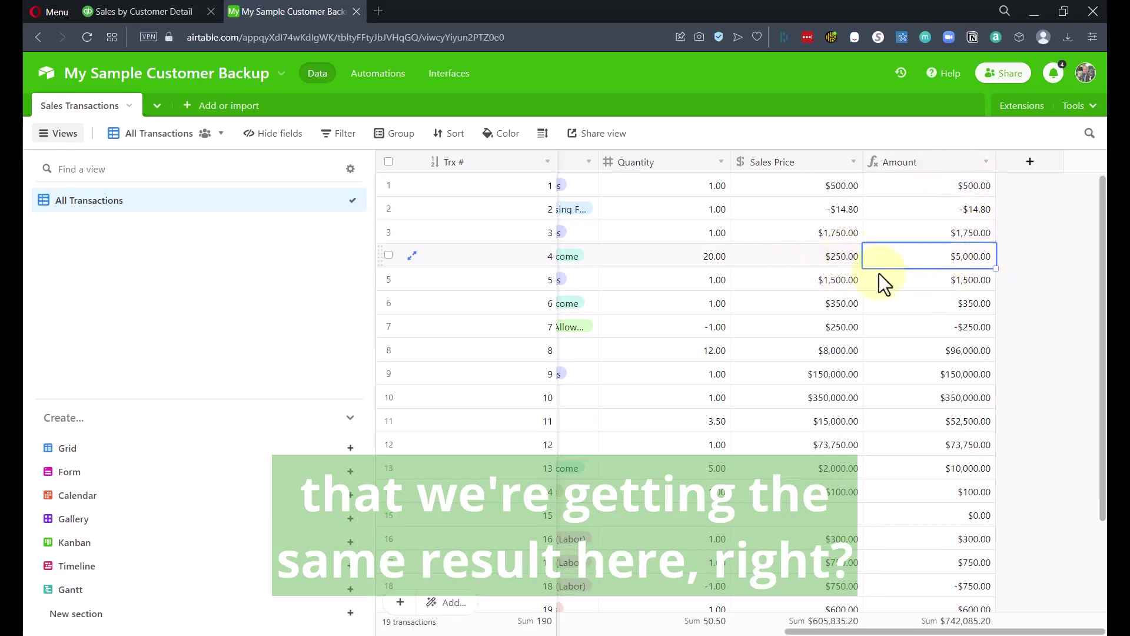
left_click(697, 259)
left_click(968, 259)
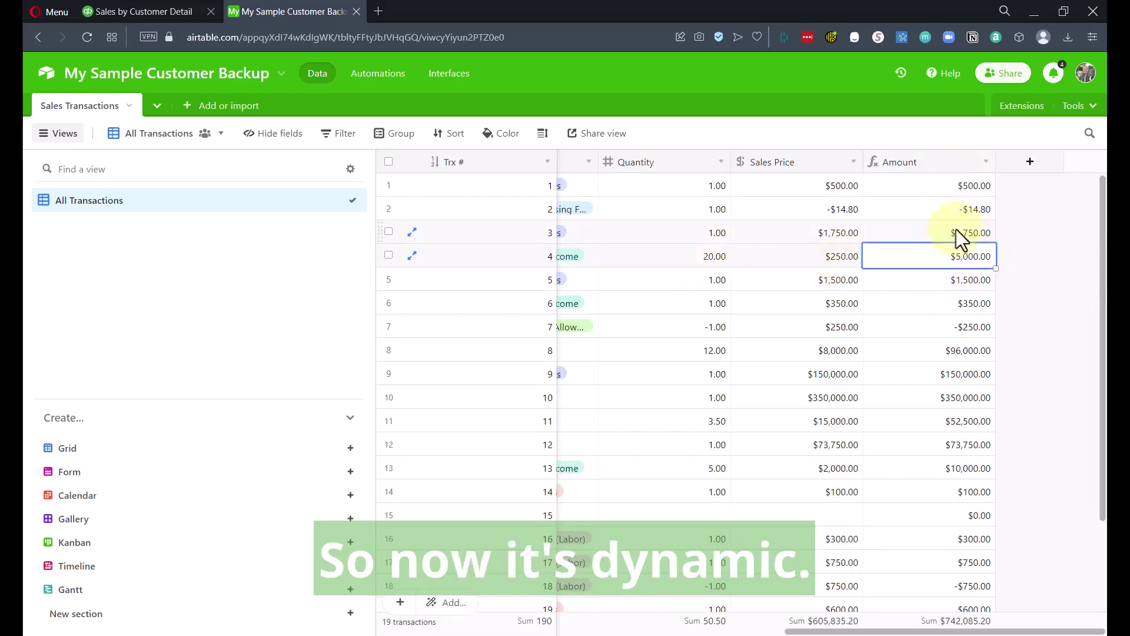
left_click(656, 209)
scroll(683, 270, "down", 2)
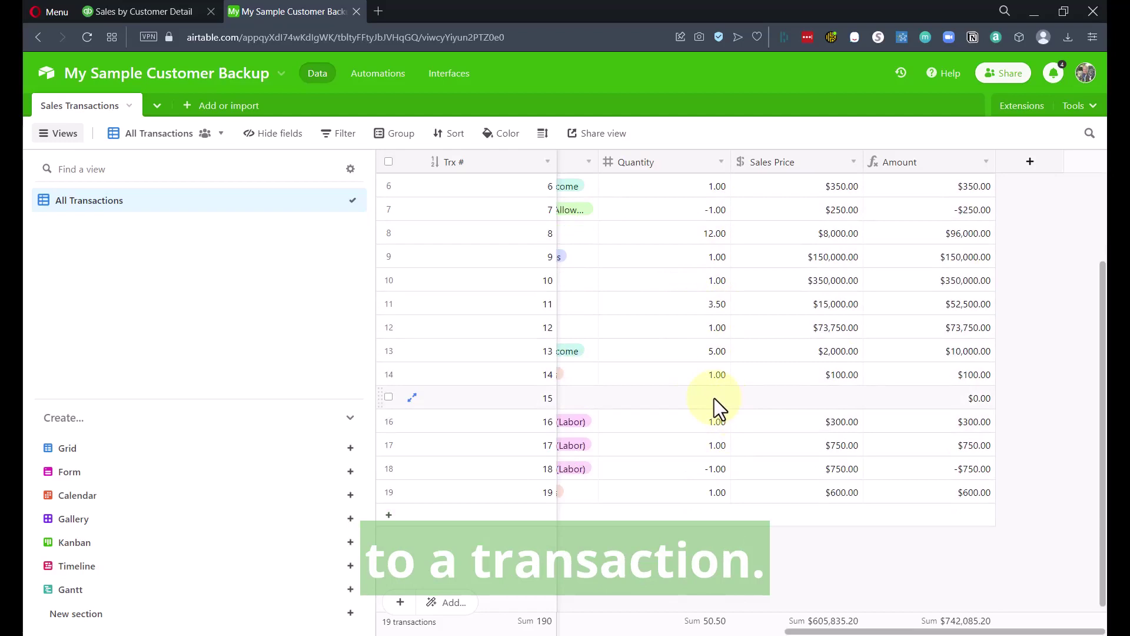
Step: Try changing row 12's Quantity to 2, then undo it back to 1.00
left_click(723, 327)
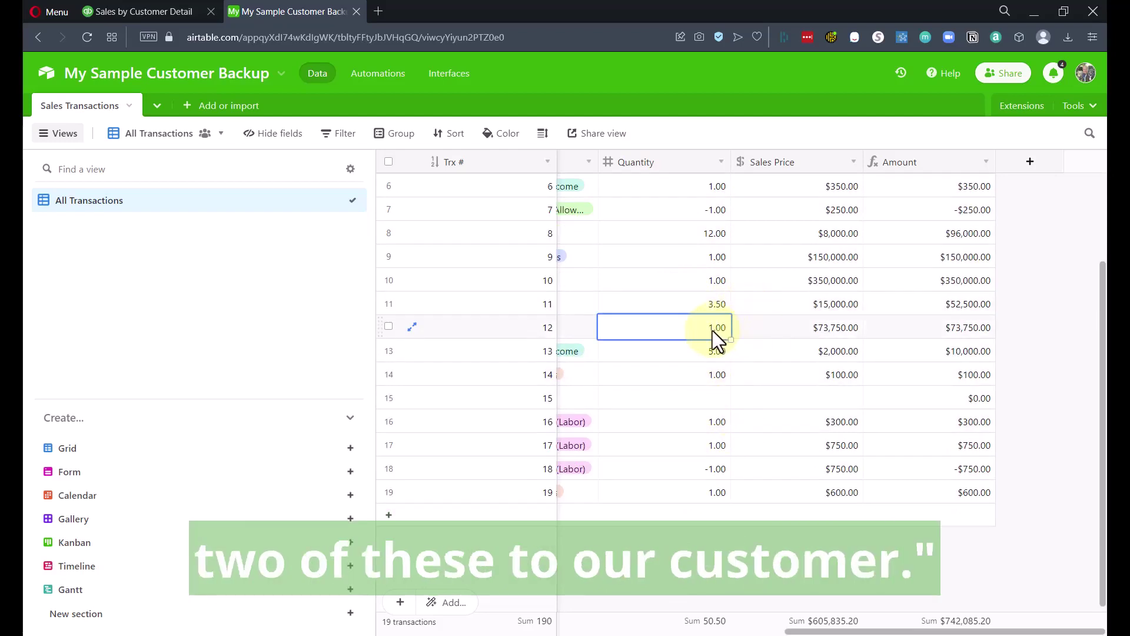
type("2")
key("Return")
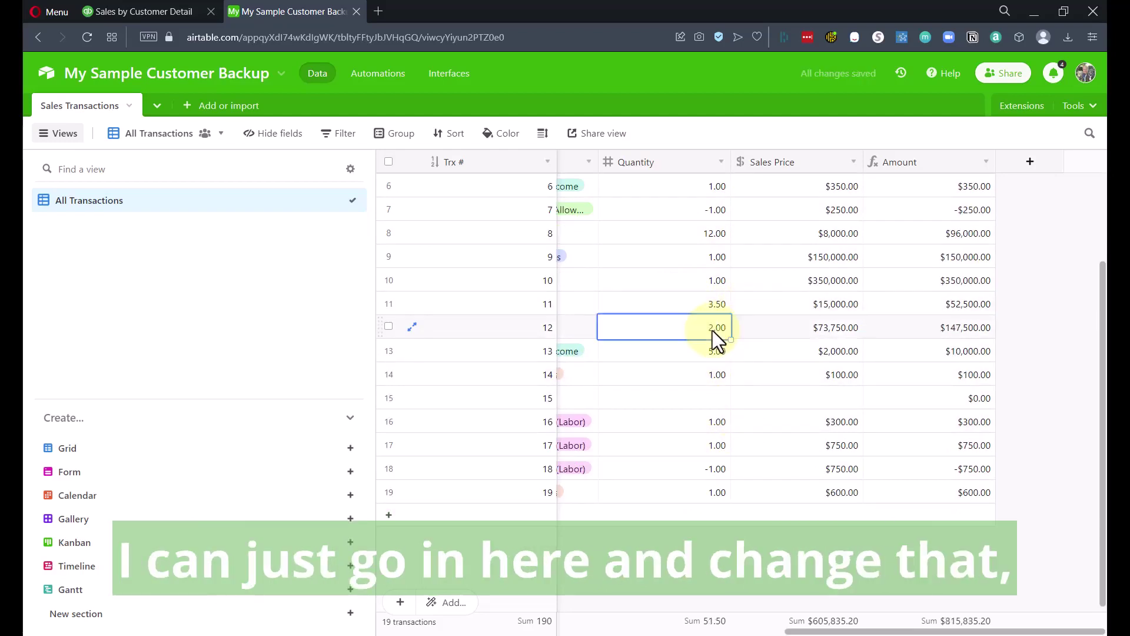
key("ctrl+z")
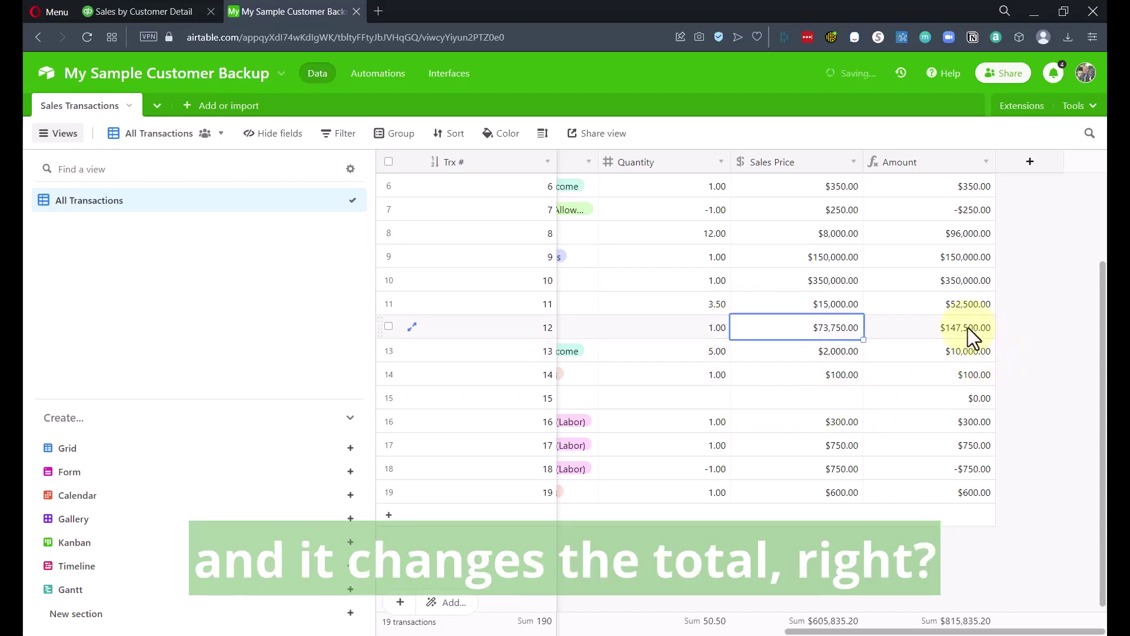
Step: Expand transaction 12's full record, then close it and return to the grid
left_click(414, 328)
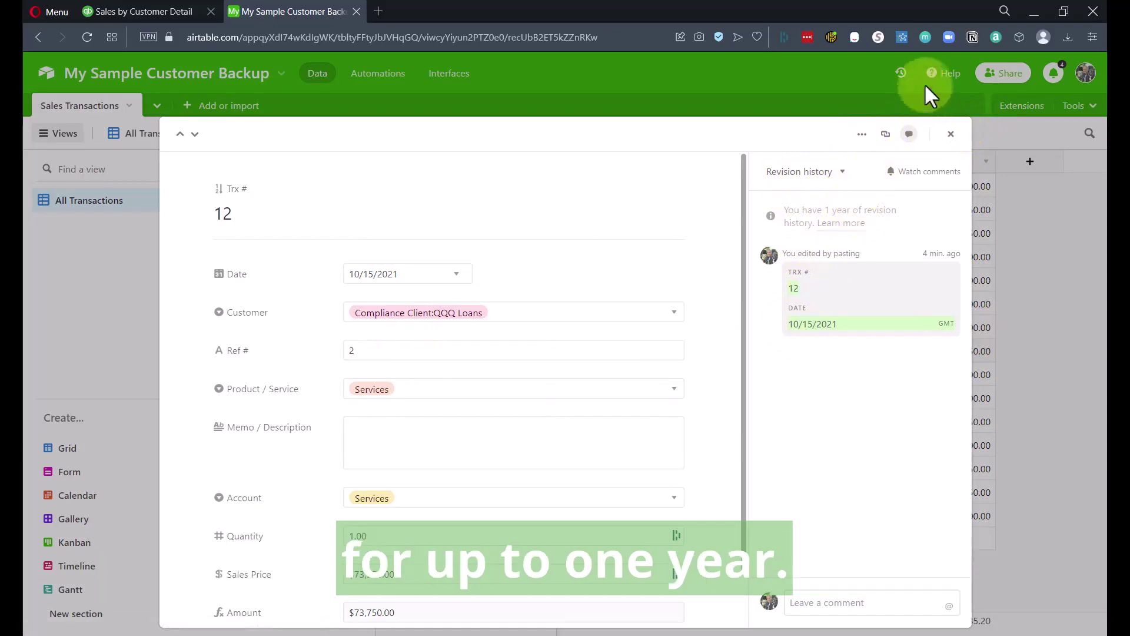
left_click(951, 134)
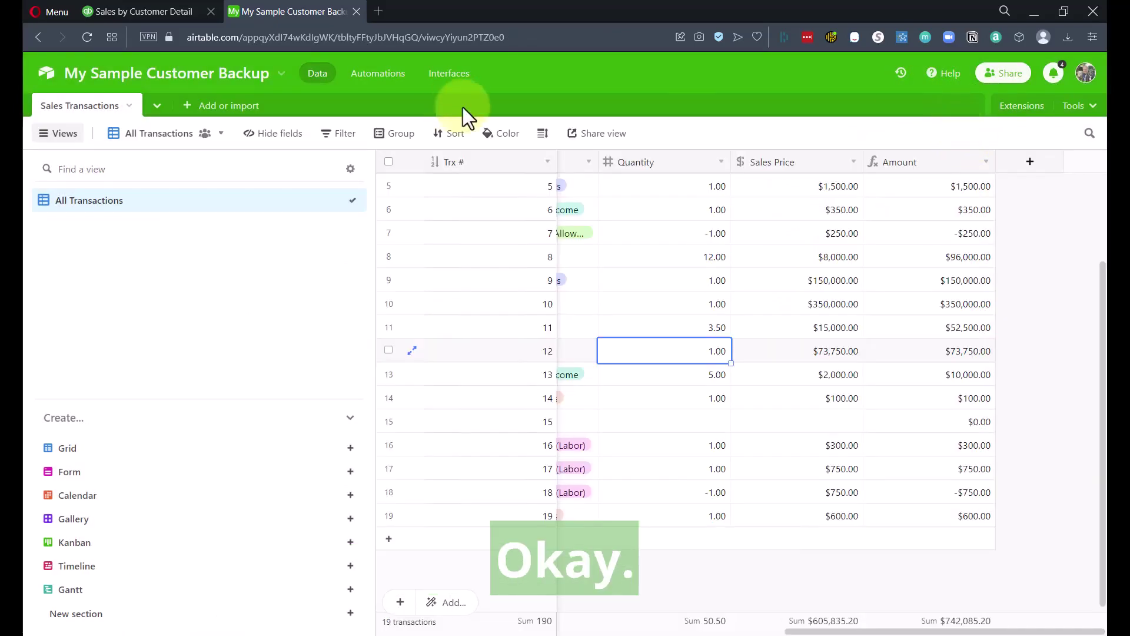
key("Left")
left_click(465, 189)
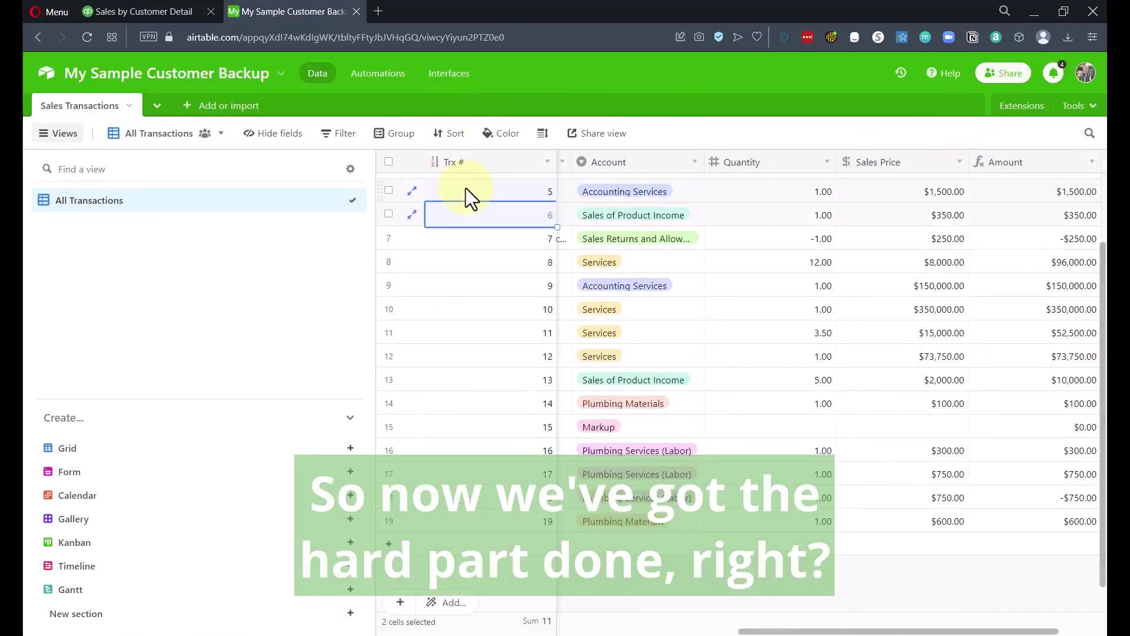
key("Right")
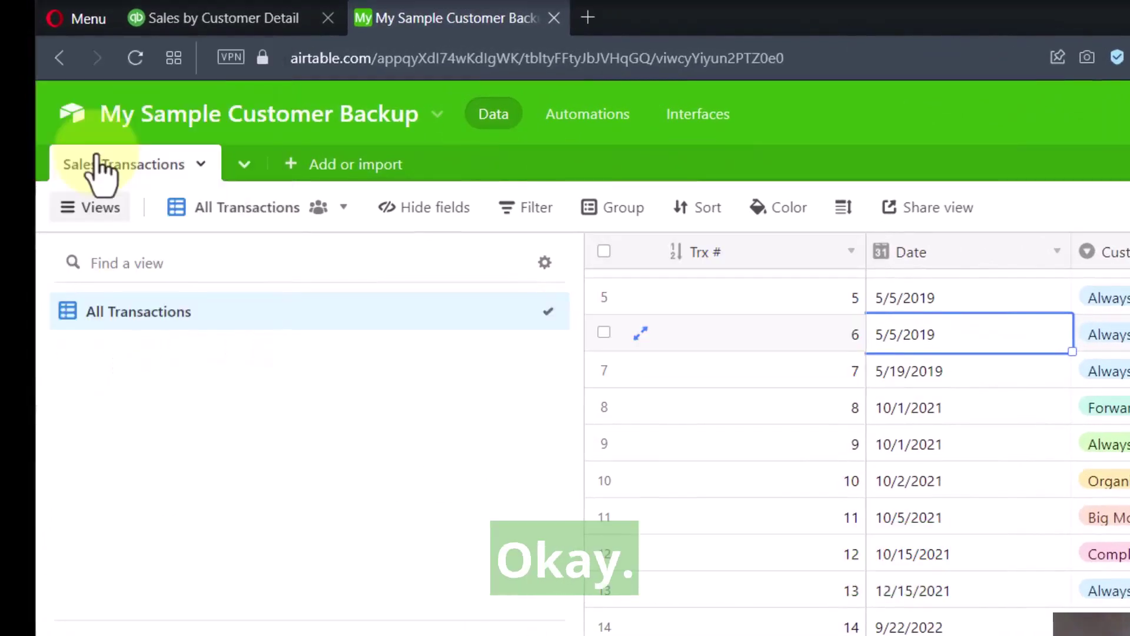
Step: Duplicate the All Transactions view and name the copy 'By Customer'
right_click(142, 311)
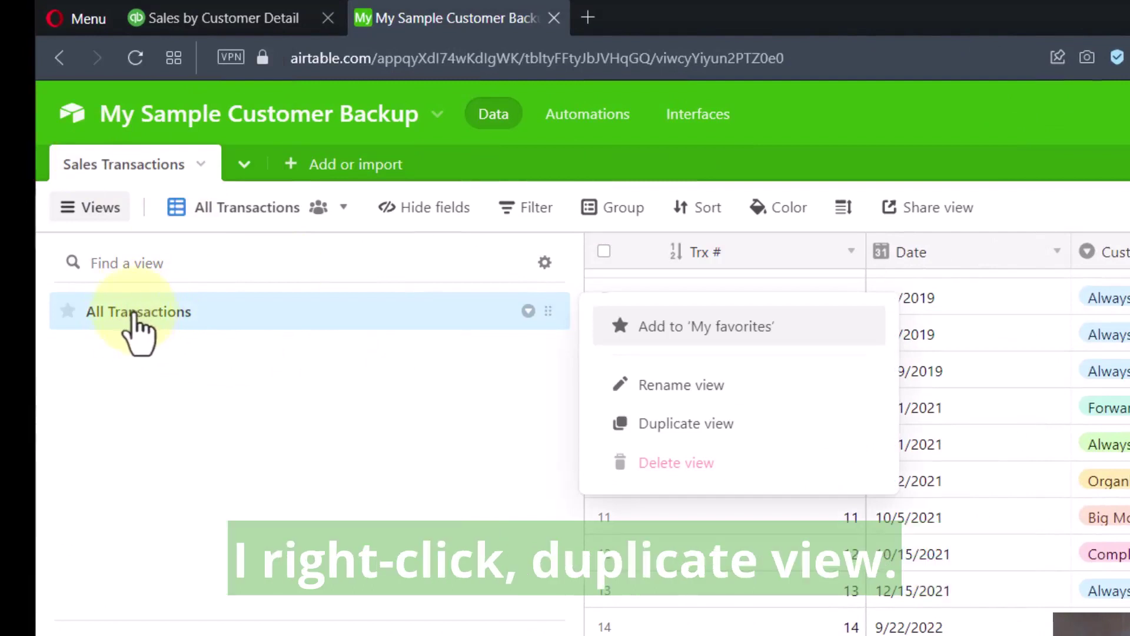
left_click(703, 423)
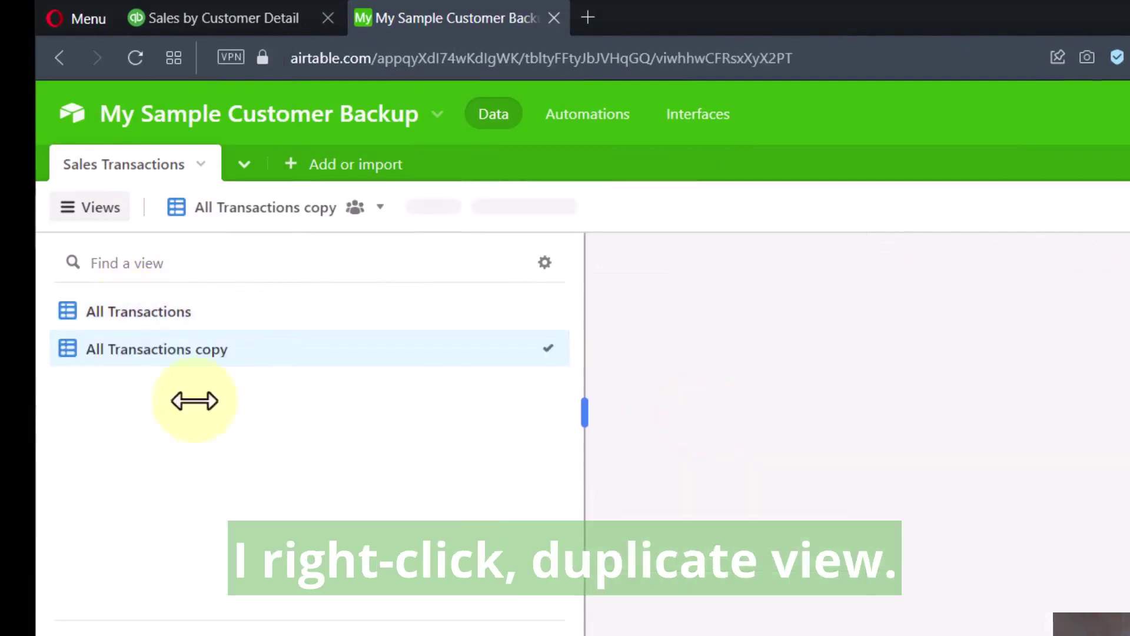
left_click_drag(332, 212, 144, 218)
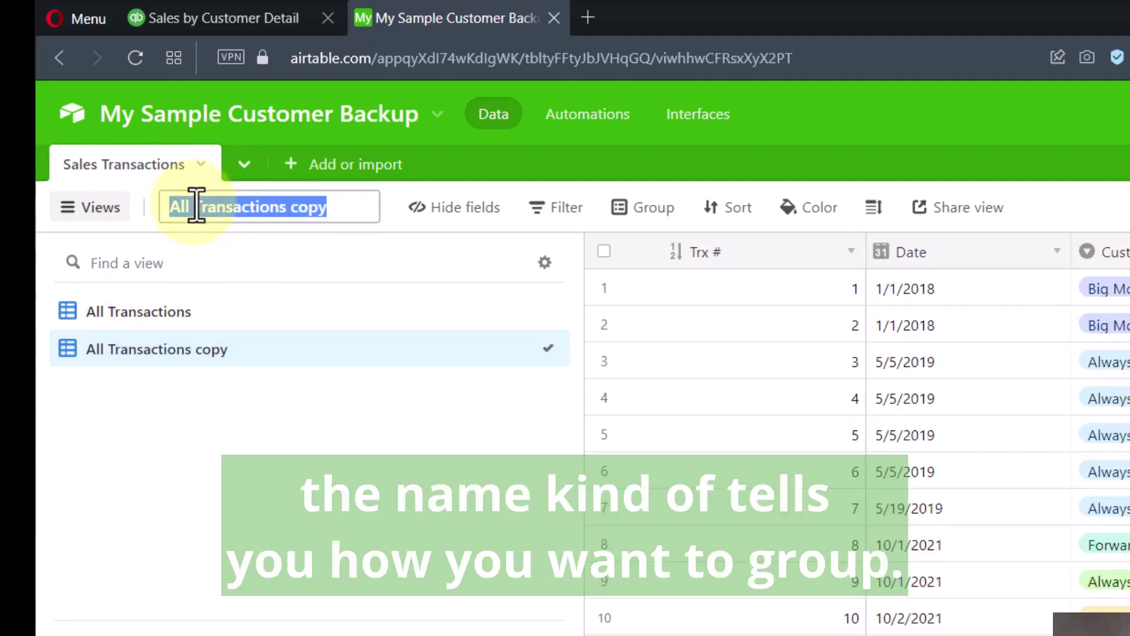
type("By Cu")
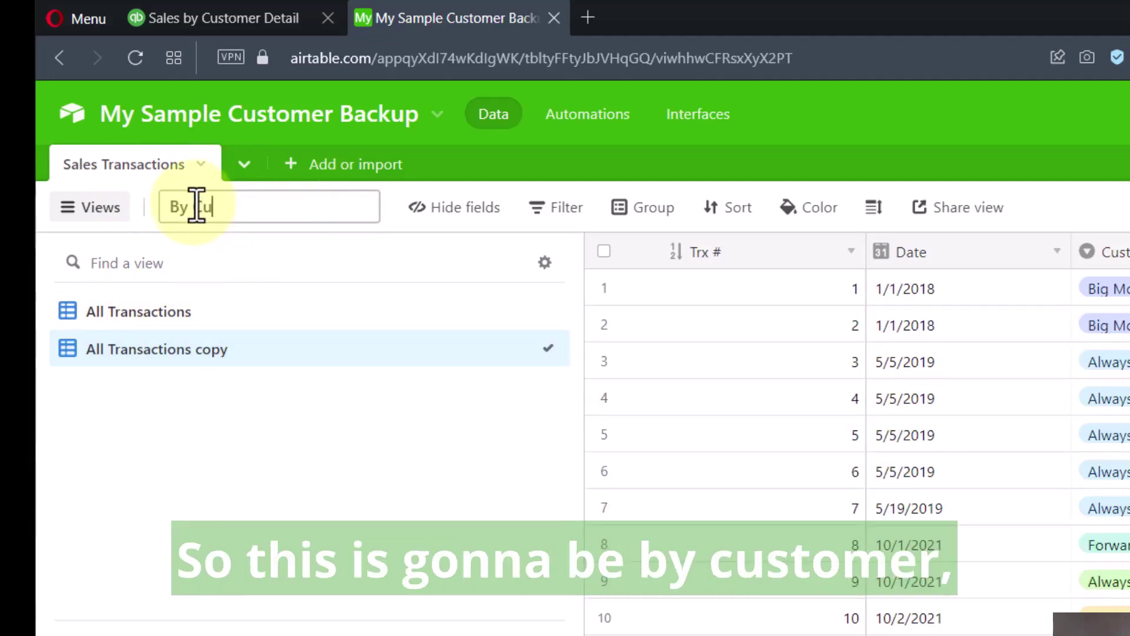
type("stomer")
key("Return")
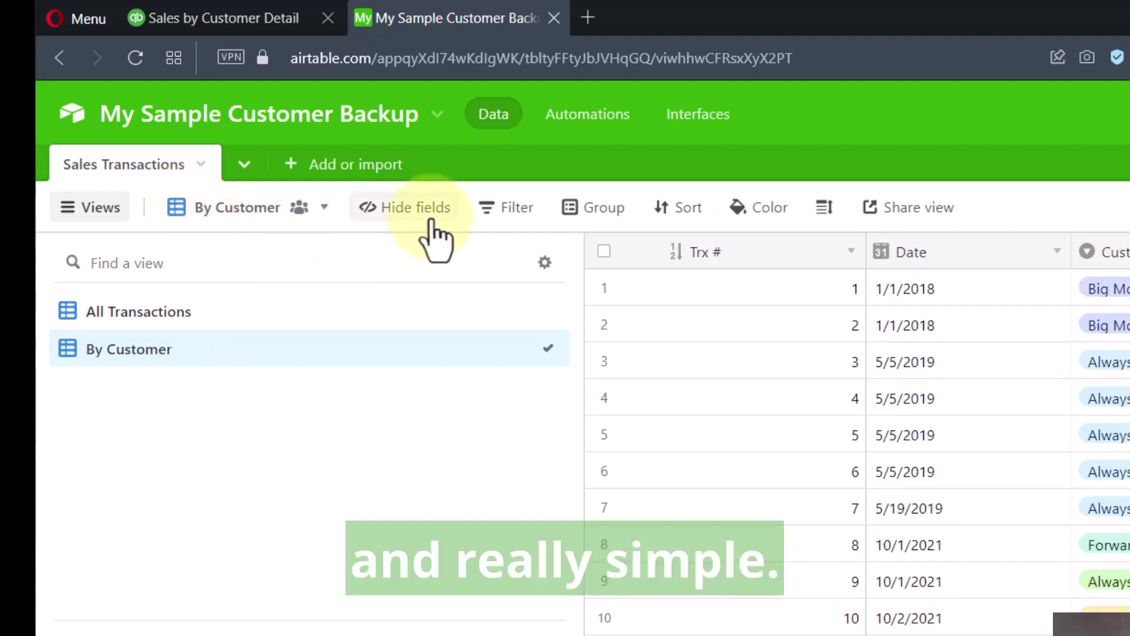
Step: Group the By Customer view's records by Customer
left_click(603, 213)
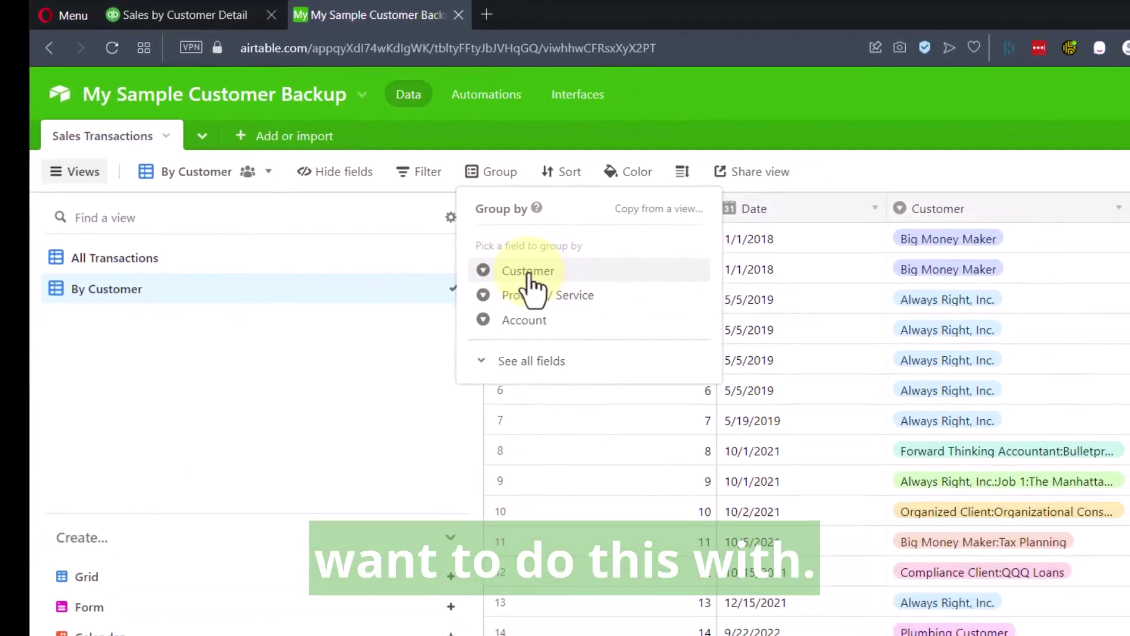
left_click(625, 328)
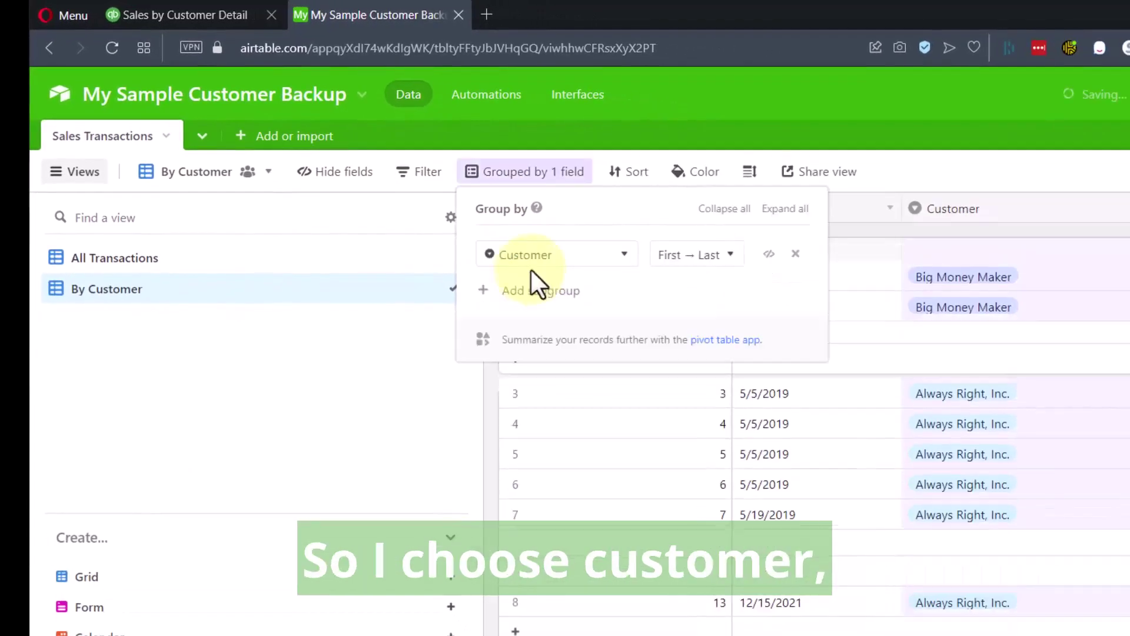
left_click(1018, 234)
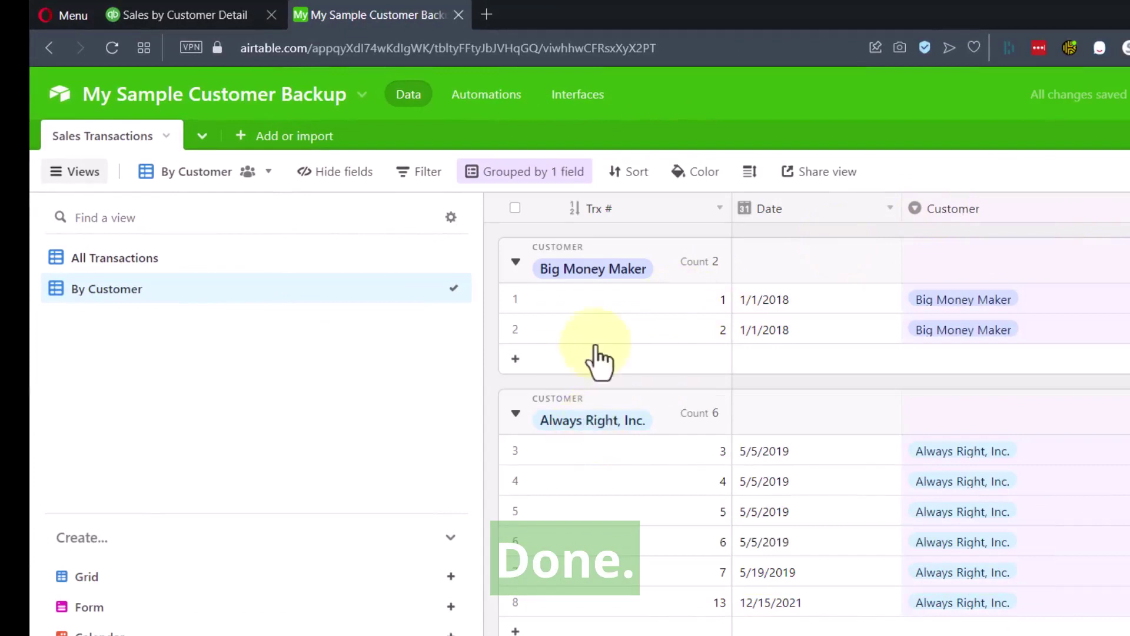
Step: Duplicate the By Customer view as 'By Customer and Product / Service'
right_click(107, 294)
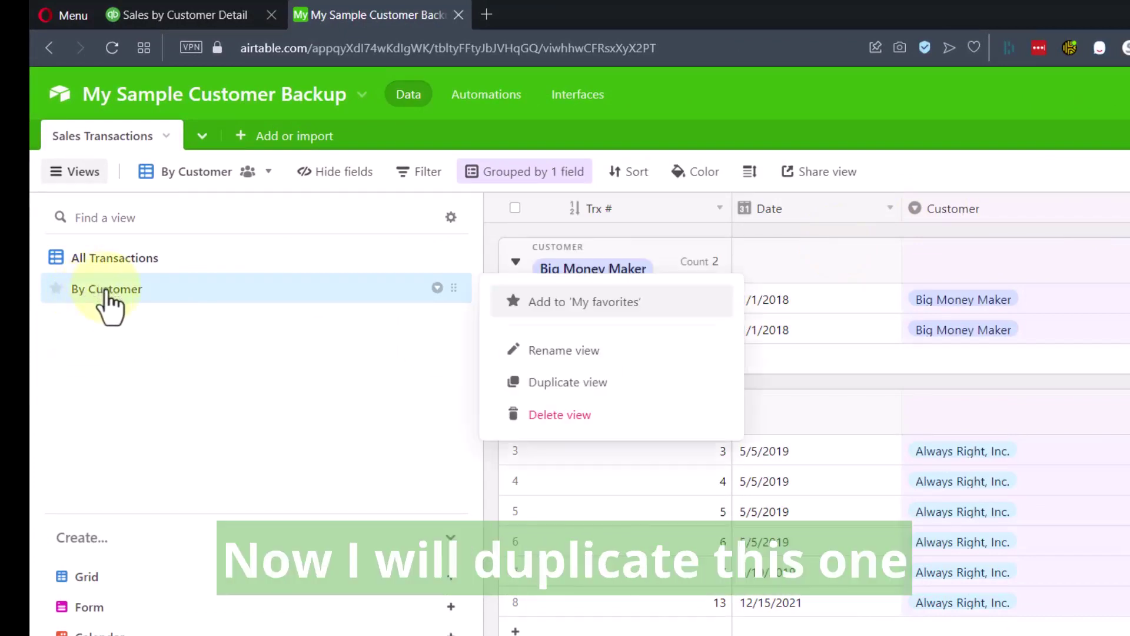
left_click(547, 384)
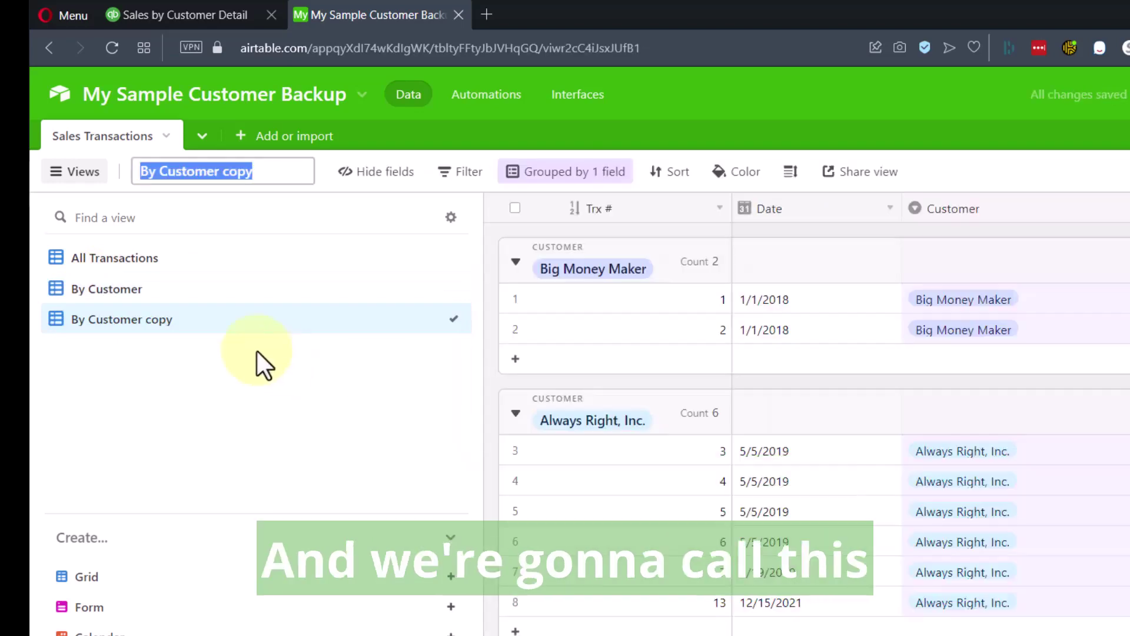
type("By Customer and Pr")
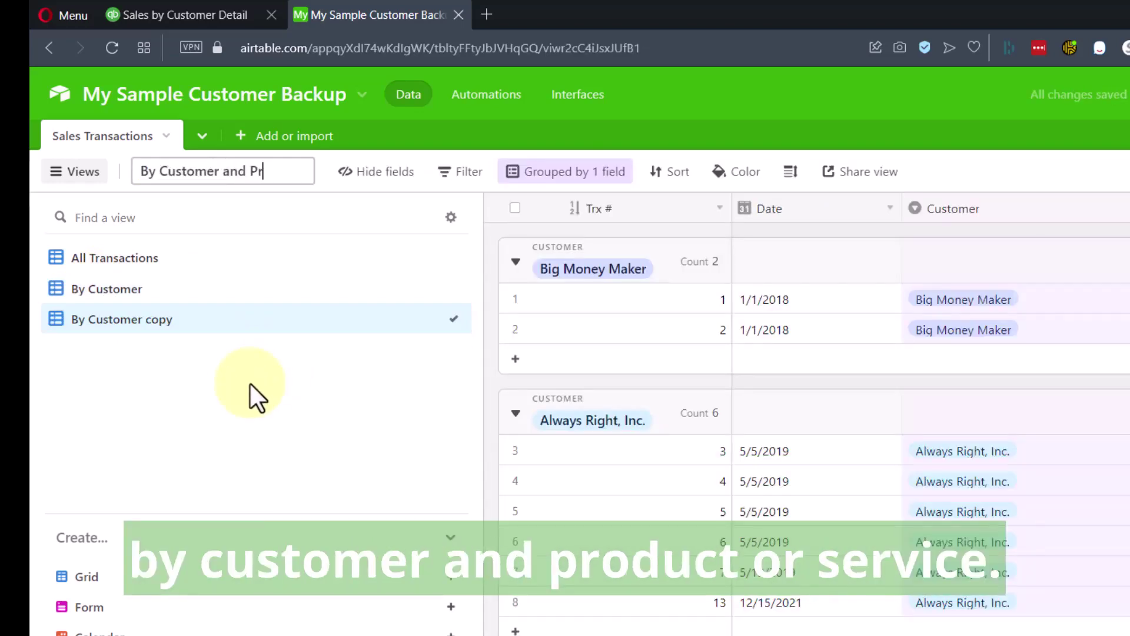
type("oduct / Service")
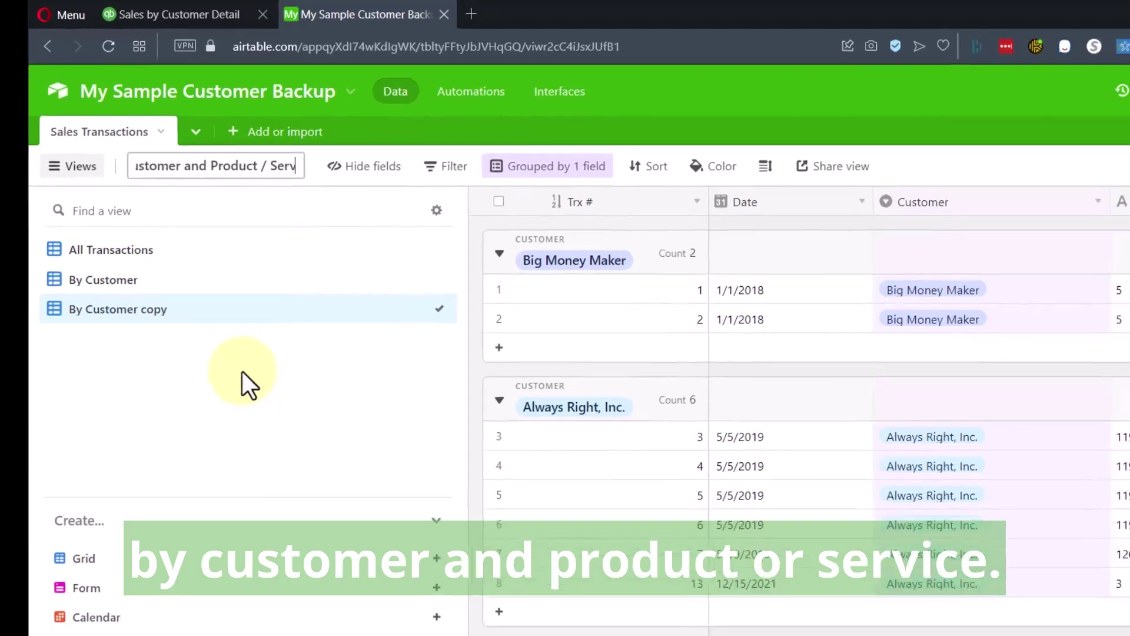
key("Return")
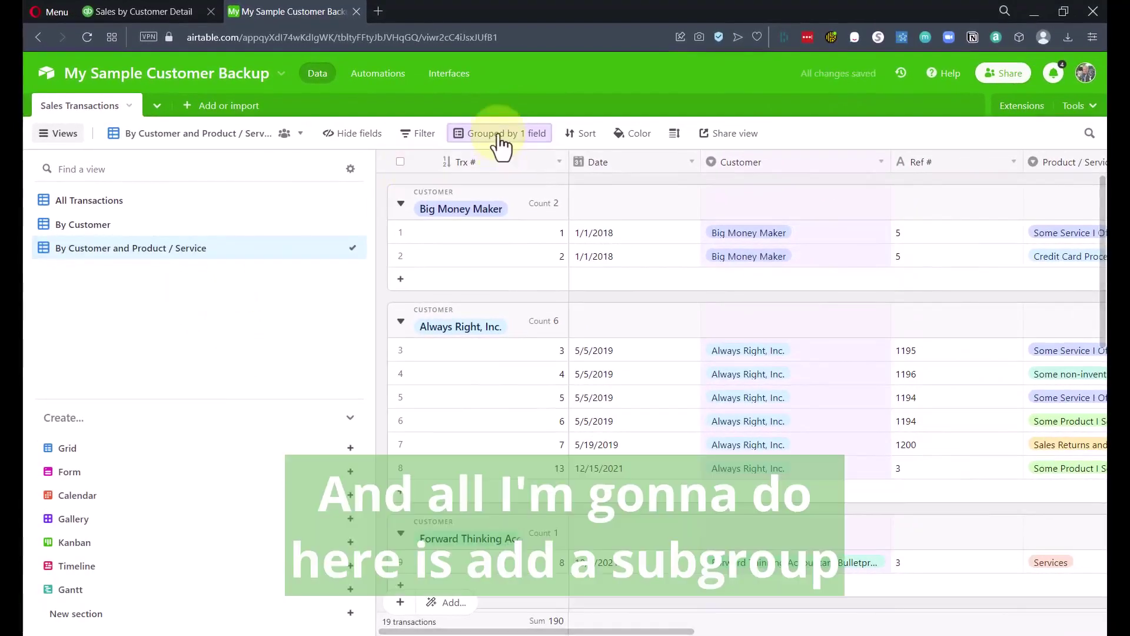
Step: Add a Product / Service subgroup beneath the Customer grouping
left_click(499, 135)
left_click(505, 228)
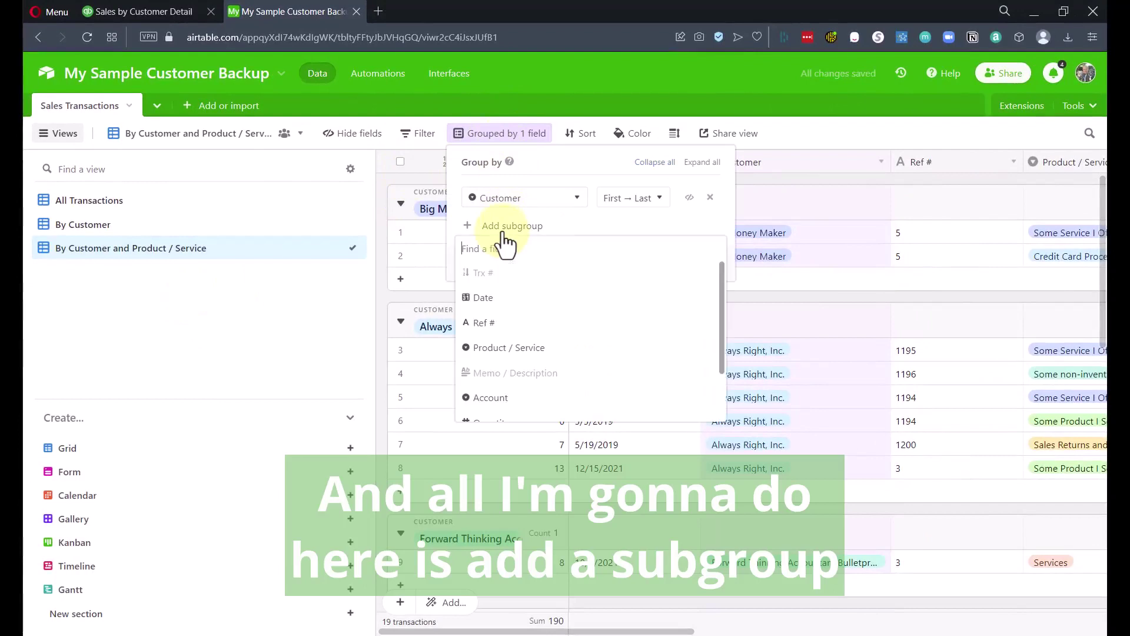
left_click(505, 348)
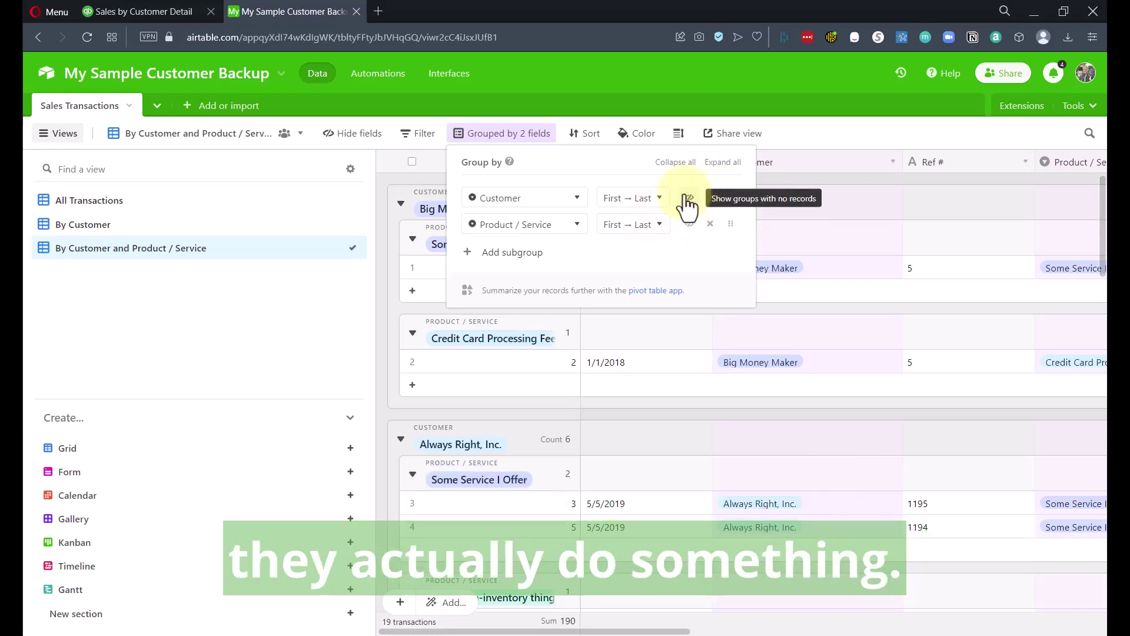
left_click(781, 178)
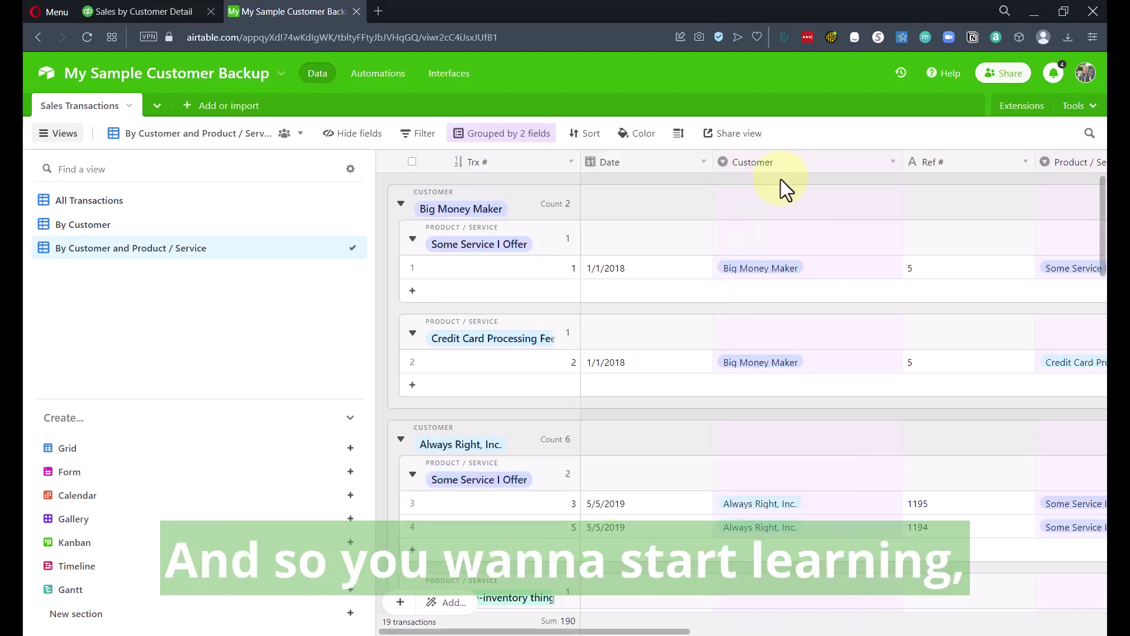
Step: Delete the record accidentally added in the first group
left_click(522, 291)
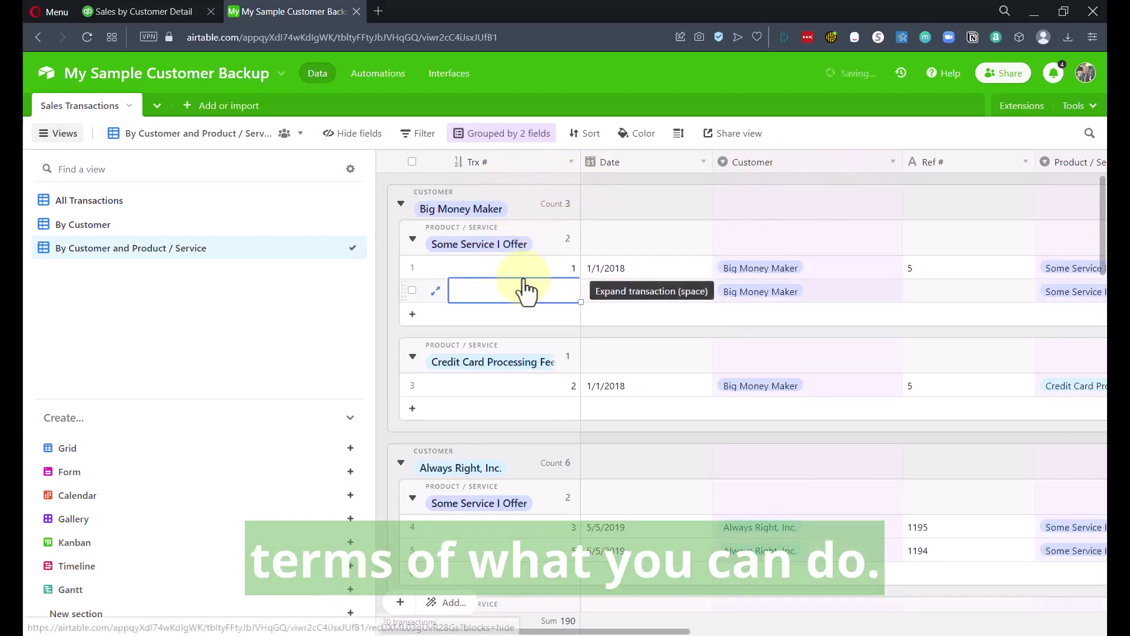
key("Tab")
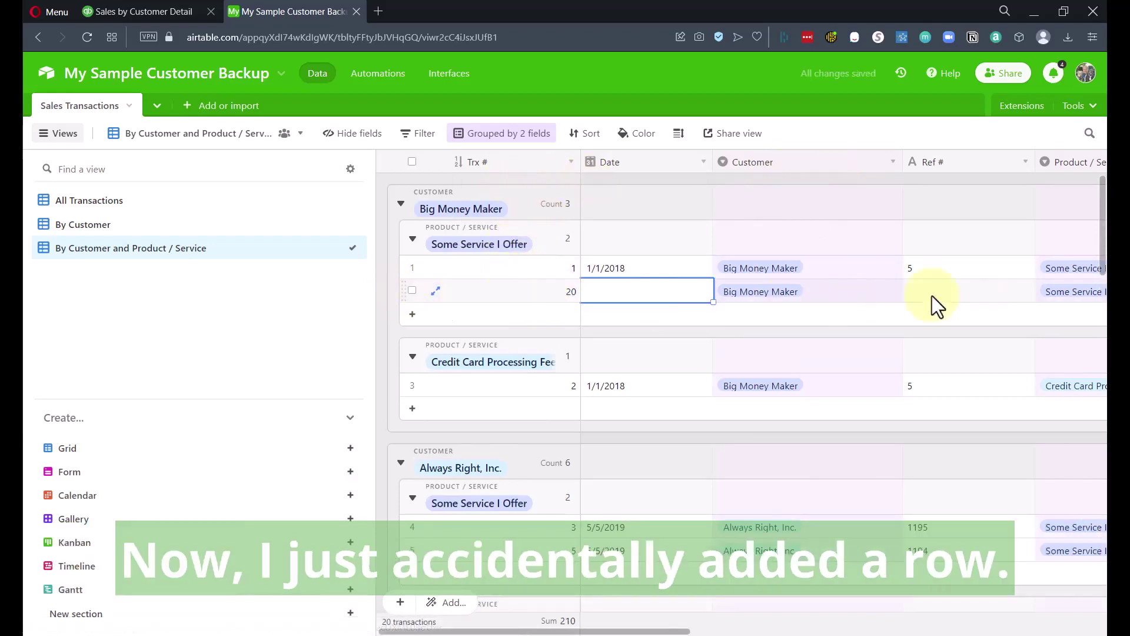
right_click(507, 297)
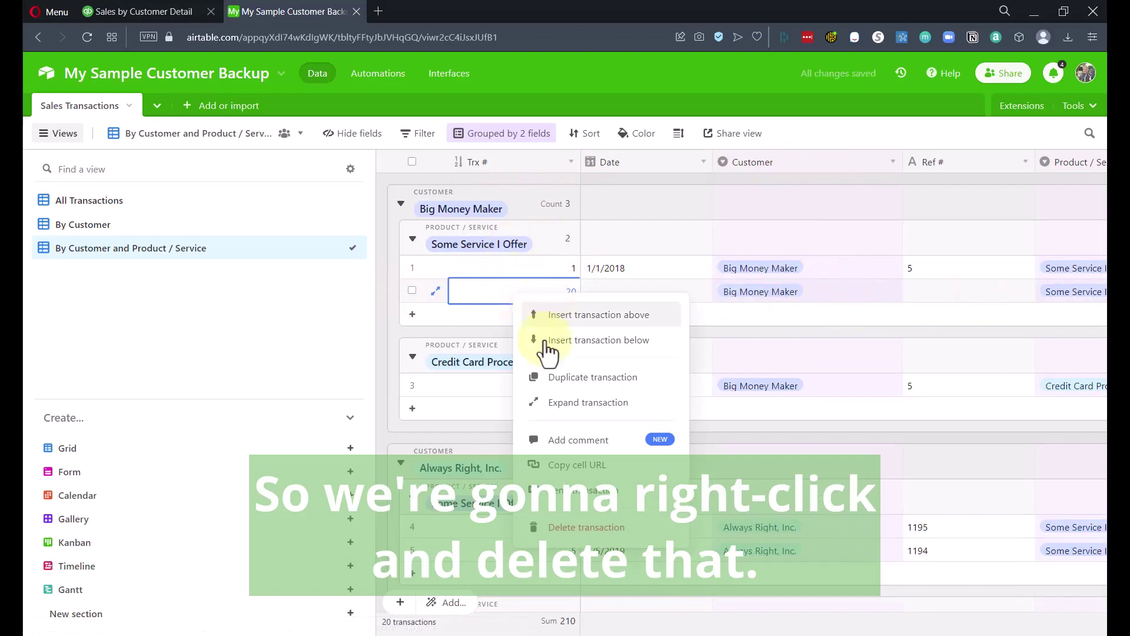
left_click(547, 532)
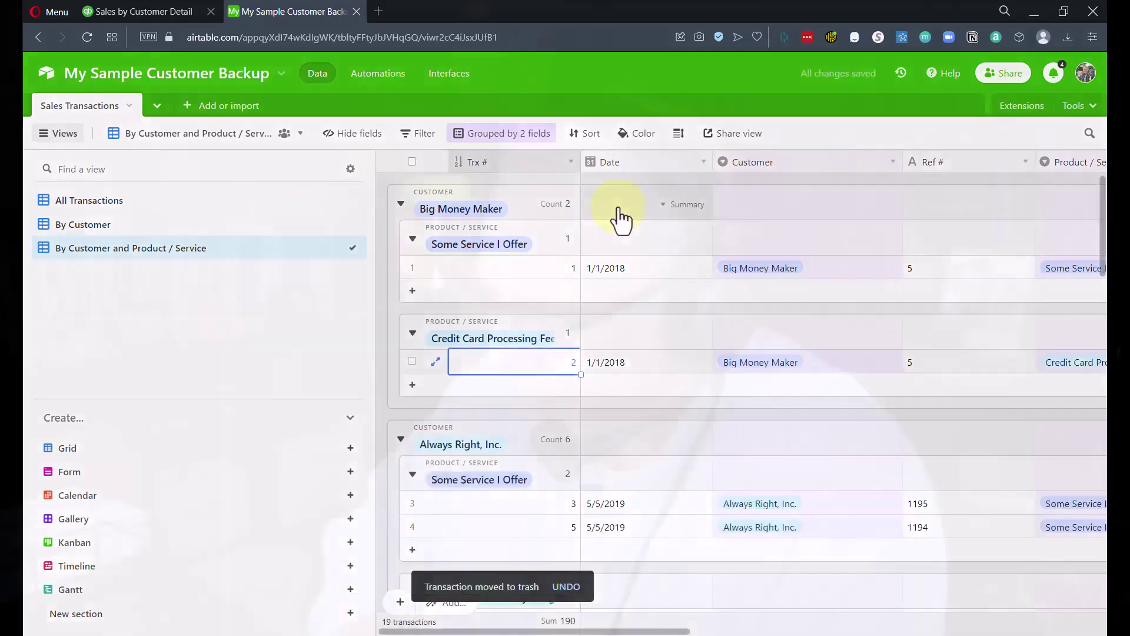